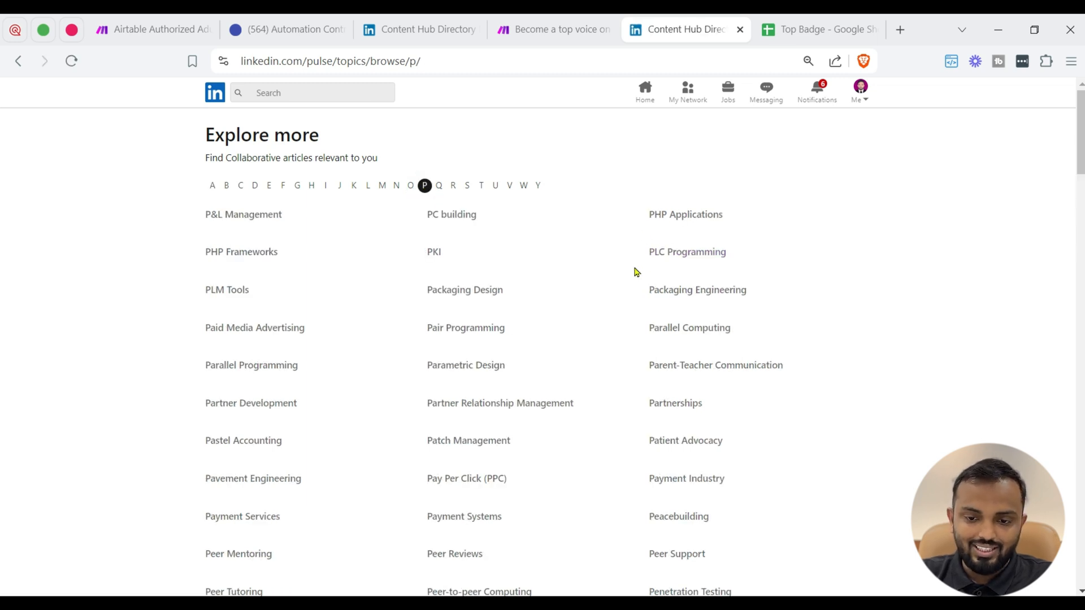
Step: Search the topic directory for "process aut" and open the Process Automation collaborative articles
key(ctrl+f)
text(process aut)
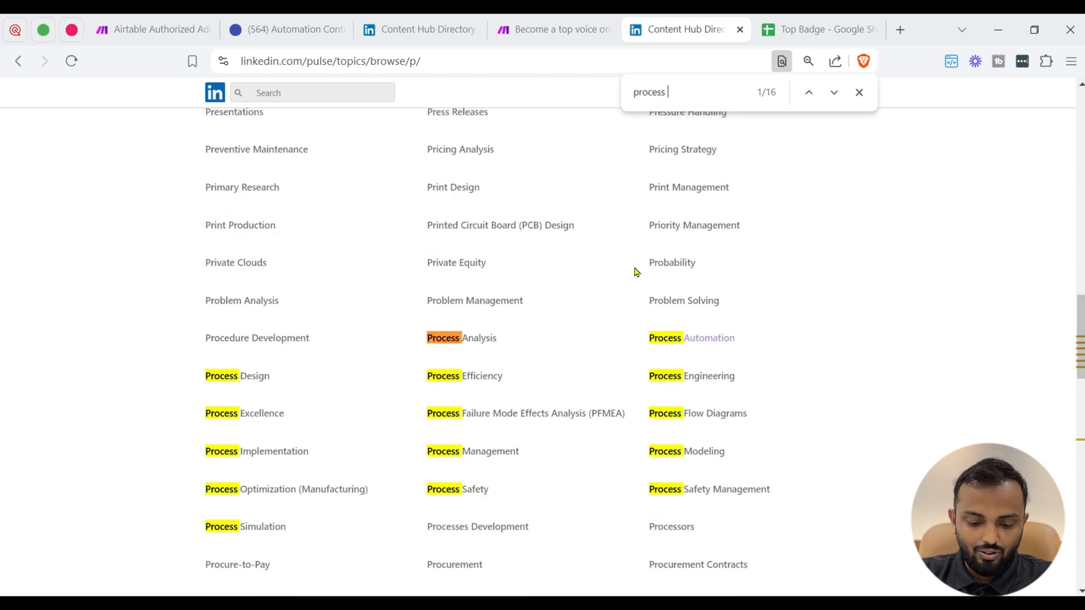
click(691, 342)
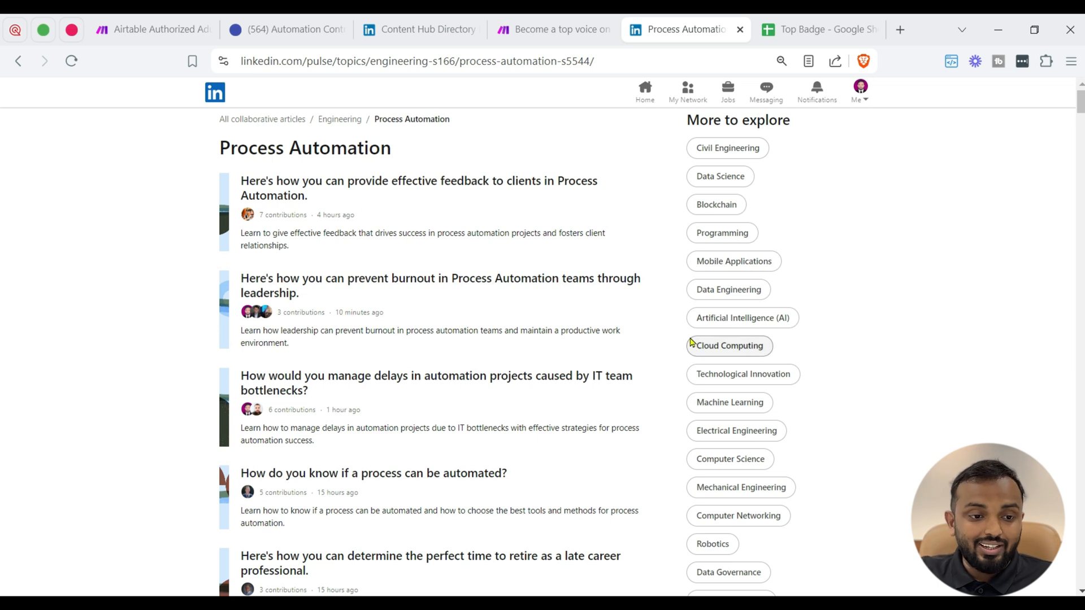
Step: Return to the topic directory, copy the clean link of the Process Automation topic and open that topic
click(18, 63)
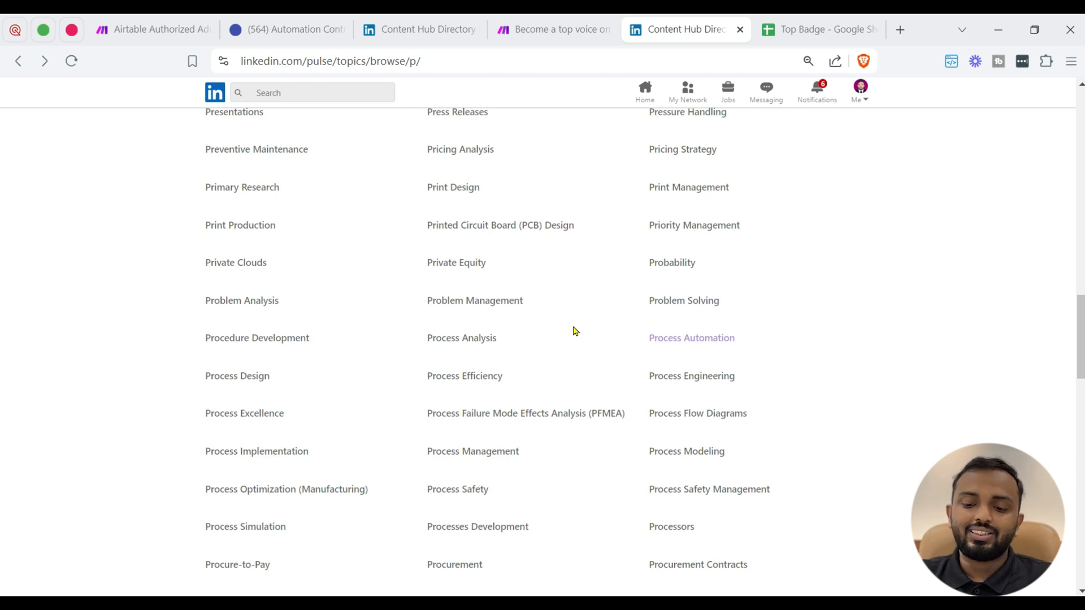
right_click(685, 341)
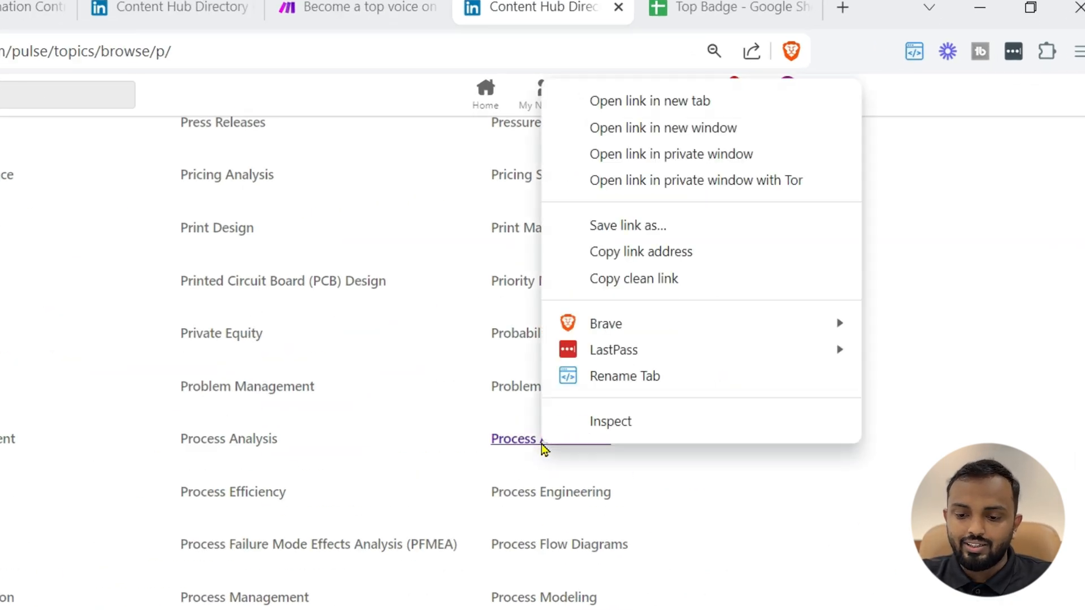
click(637, 280)
click(493, 442)
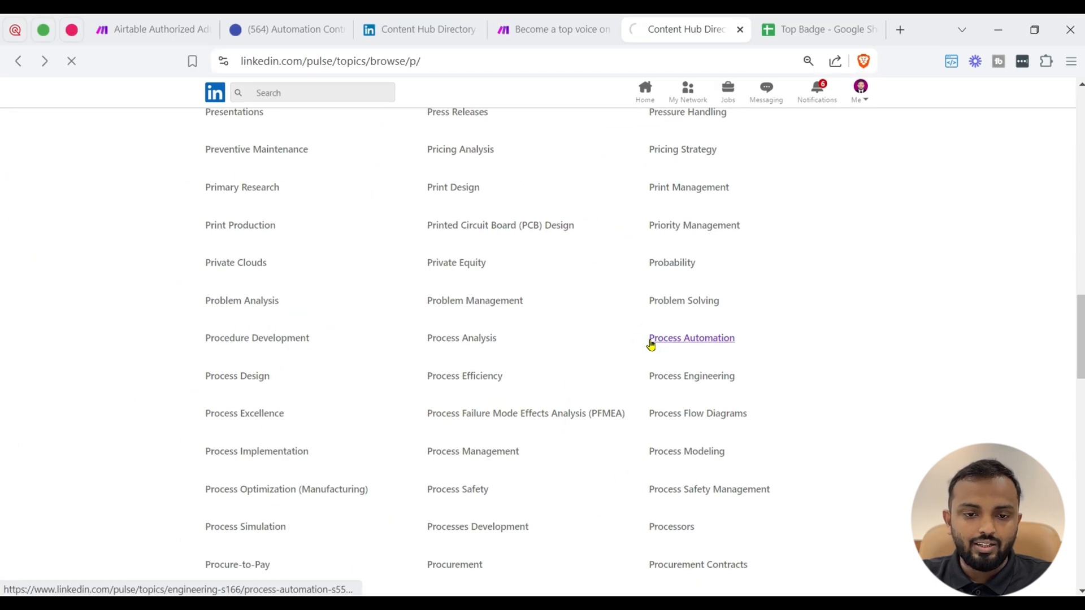
click(554, 31)
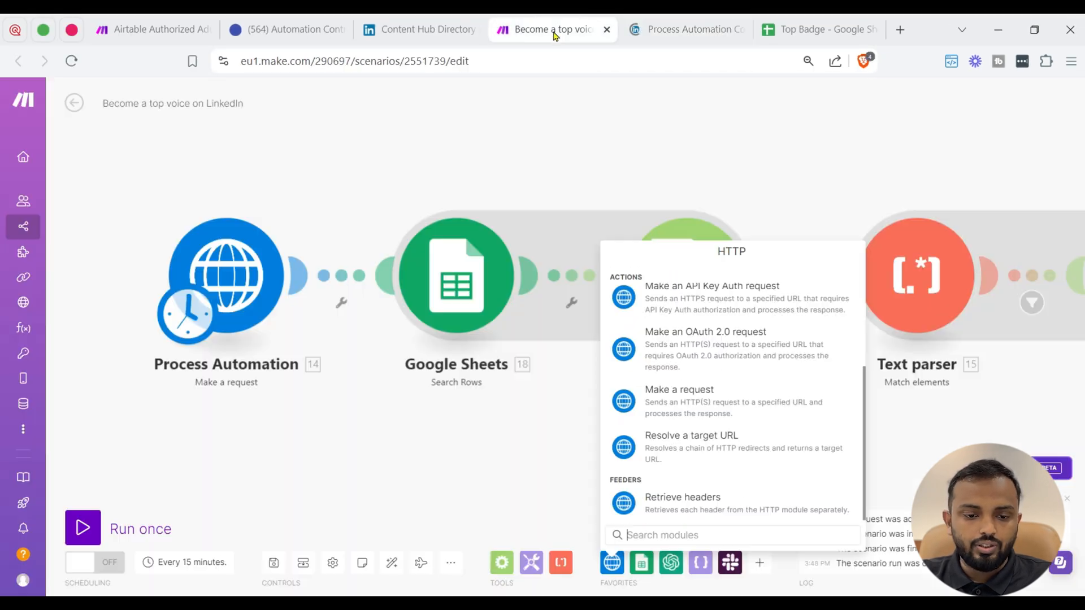
click(344, 218)
click(226, 246)
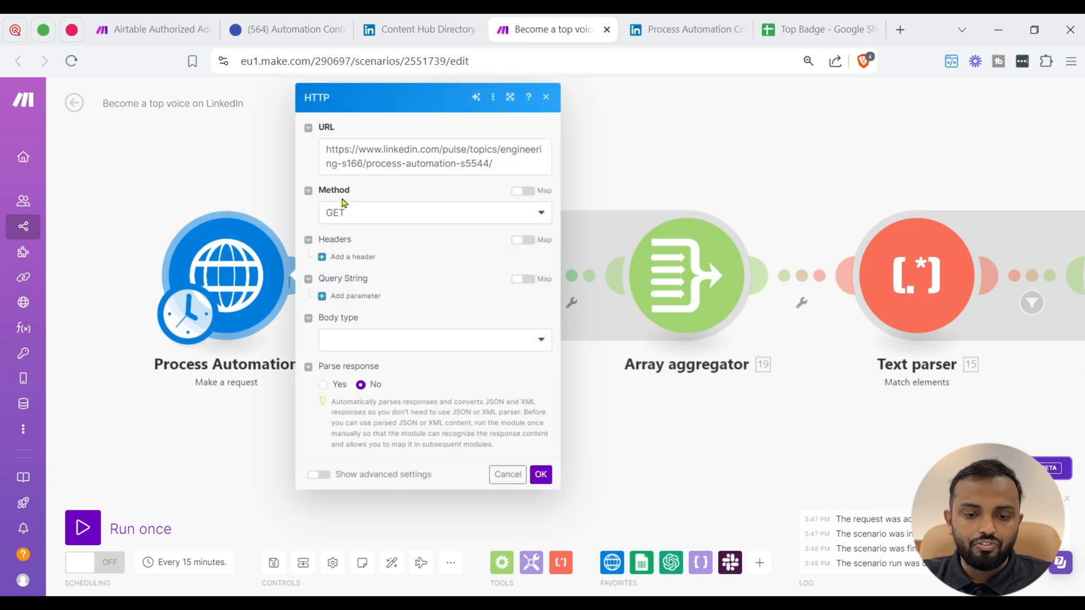
click(504, 173)
drag(468, 164, 321, 139)
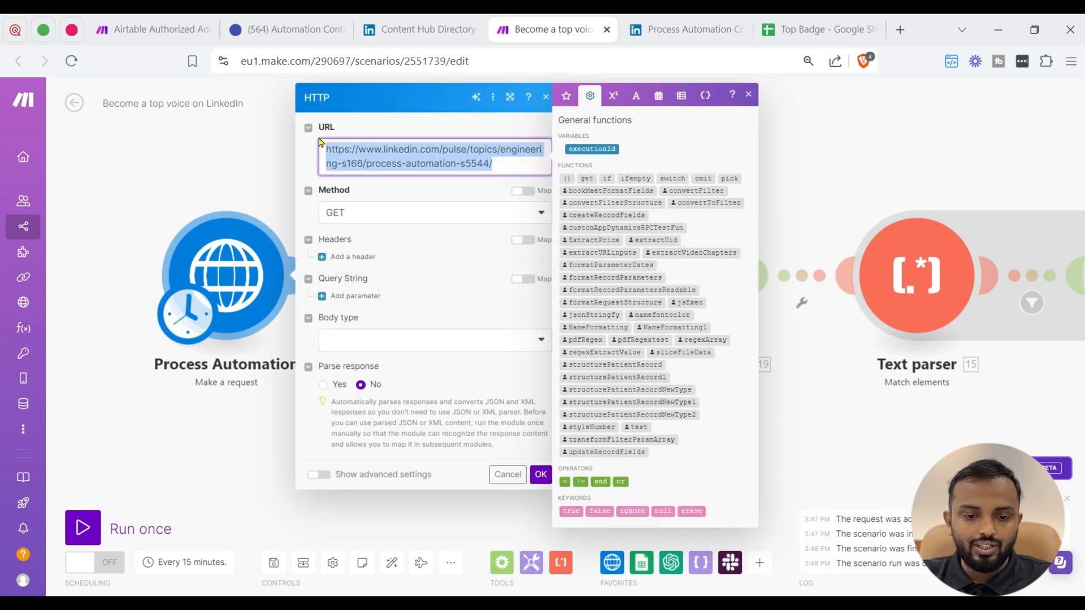
text(https://www.linkedin.com/pulse/topics/engineering-s166/process-automation-s5544/)
click(449, 250)
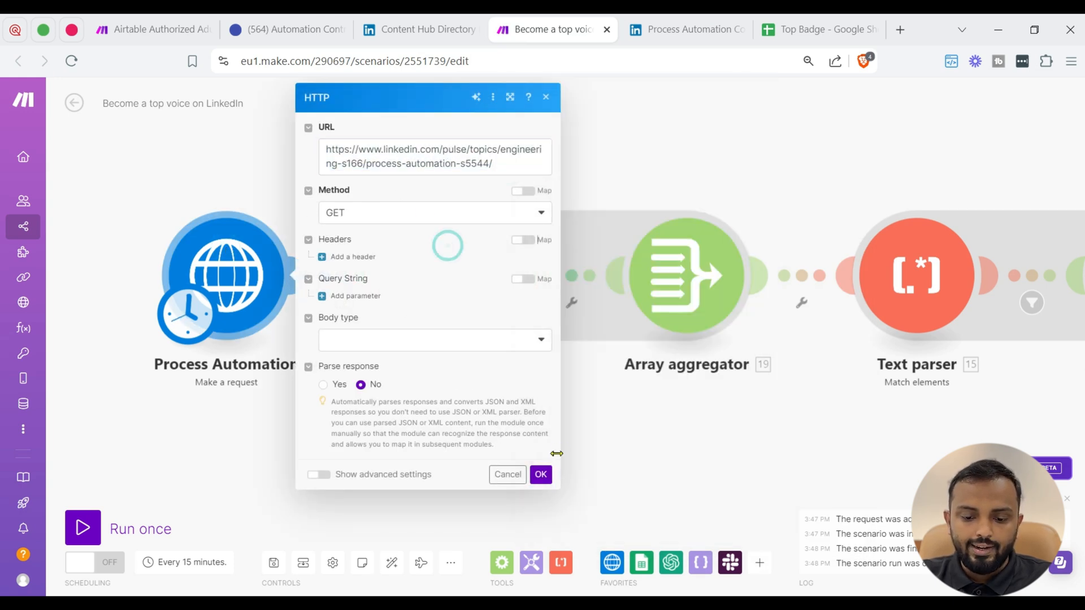
click(540, 474)
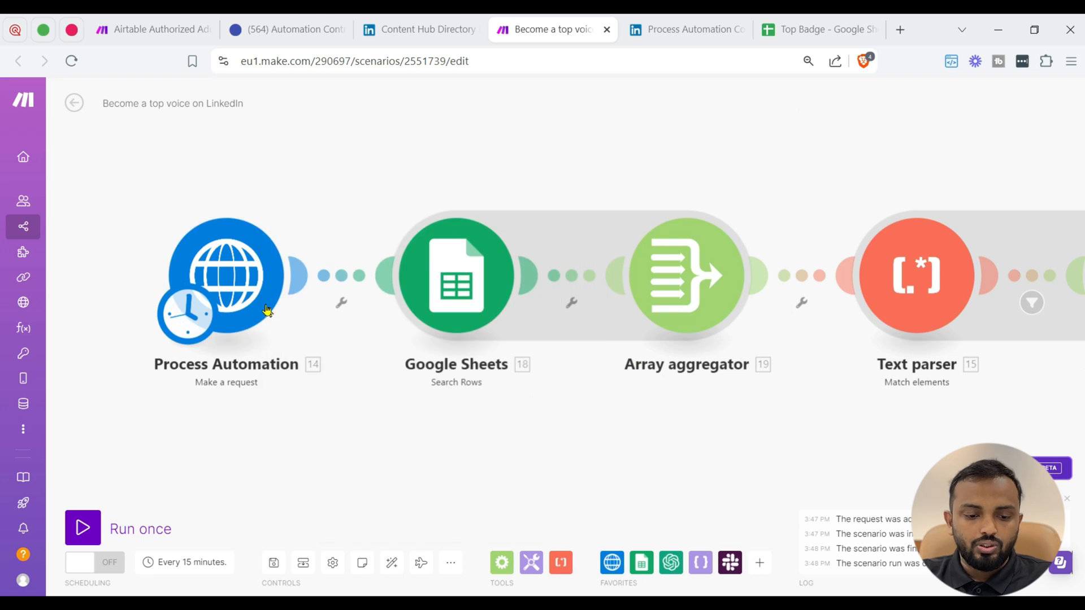
Step: Run only the first Process Automation HTTP module and inspect the Data field in its output bundle
right_click(235, 274)
click(273, 300)
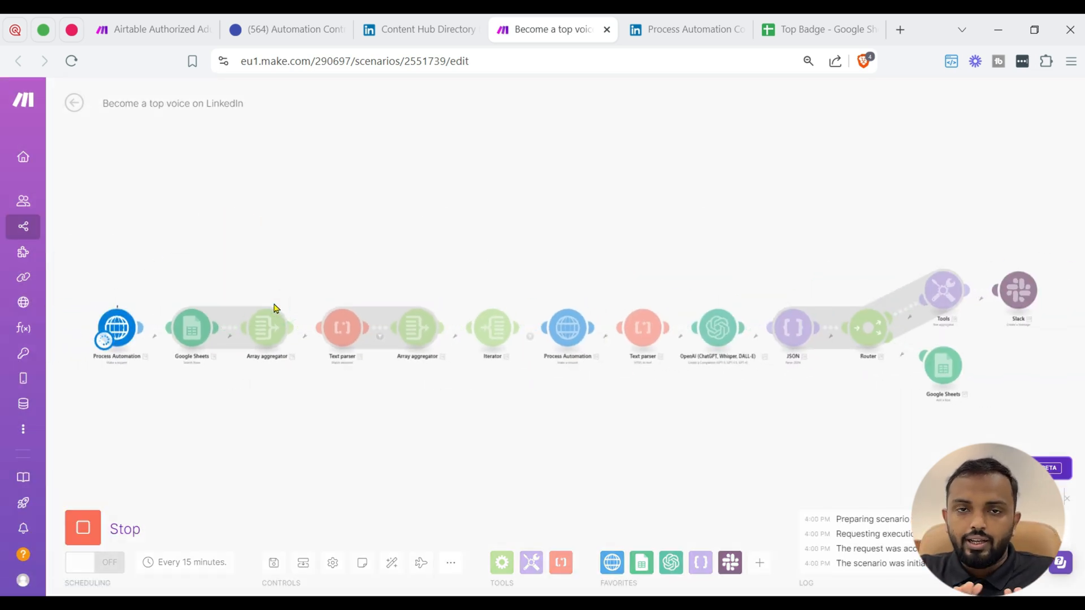
scroll(121, 375, up, 5)
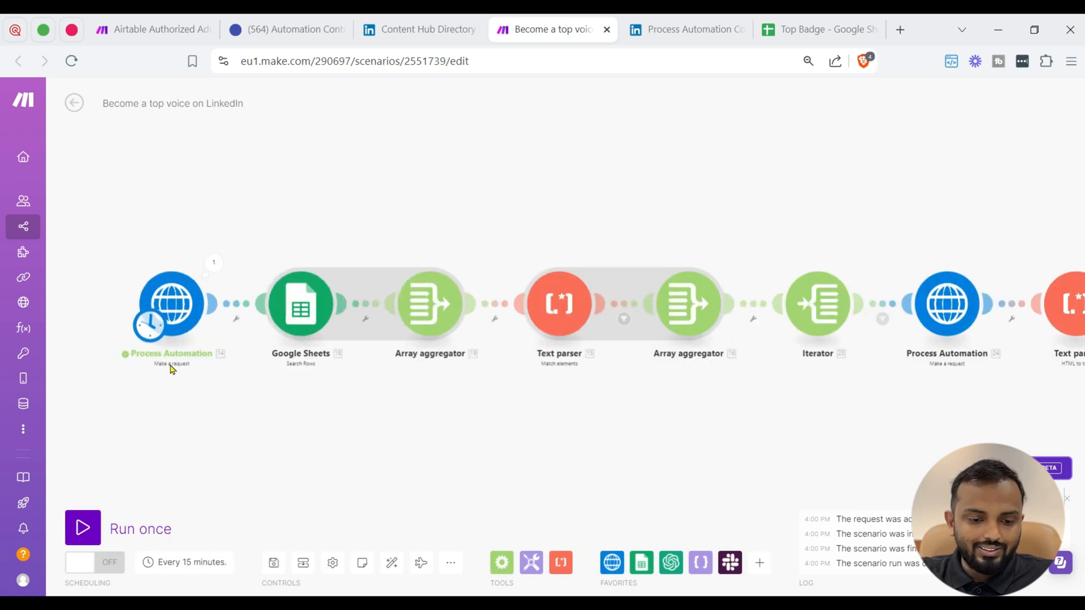
click(240, 203)
click(356, 483)
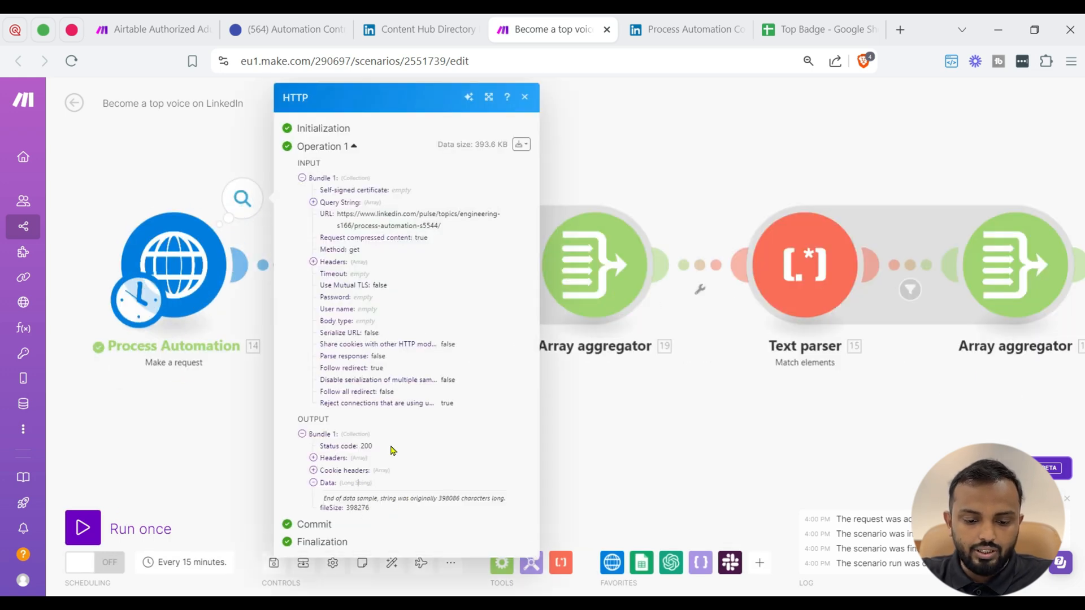
drag(320, 505, 484, 500)
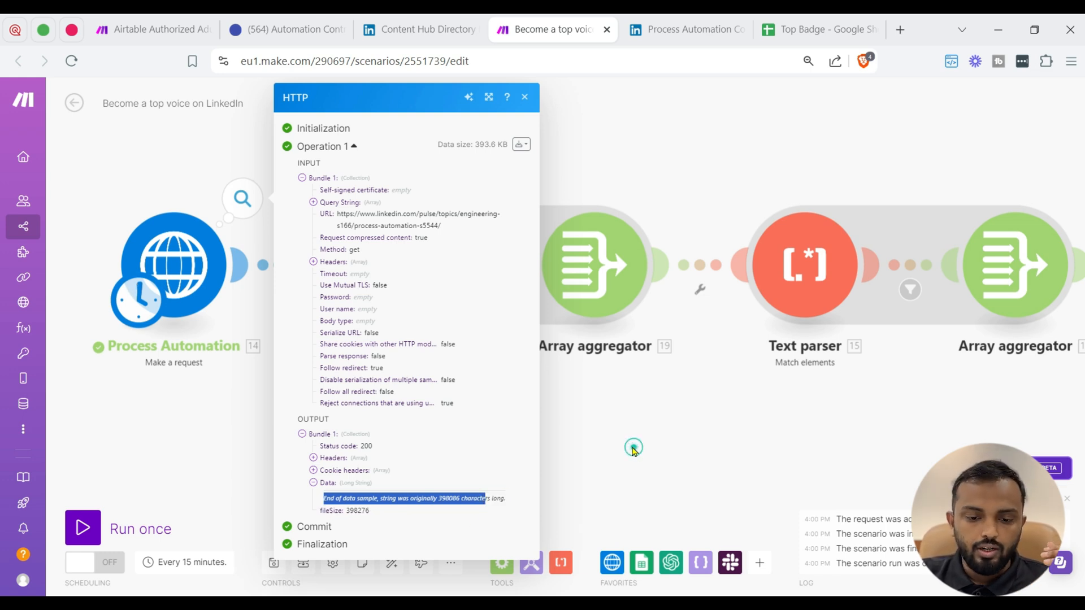
click(633, 449)
drag(417, 416, 387, 431)
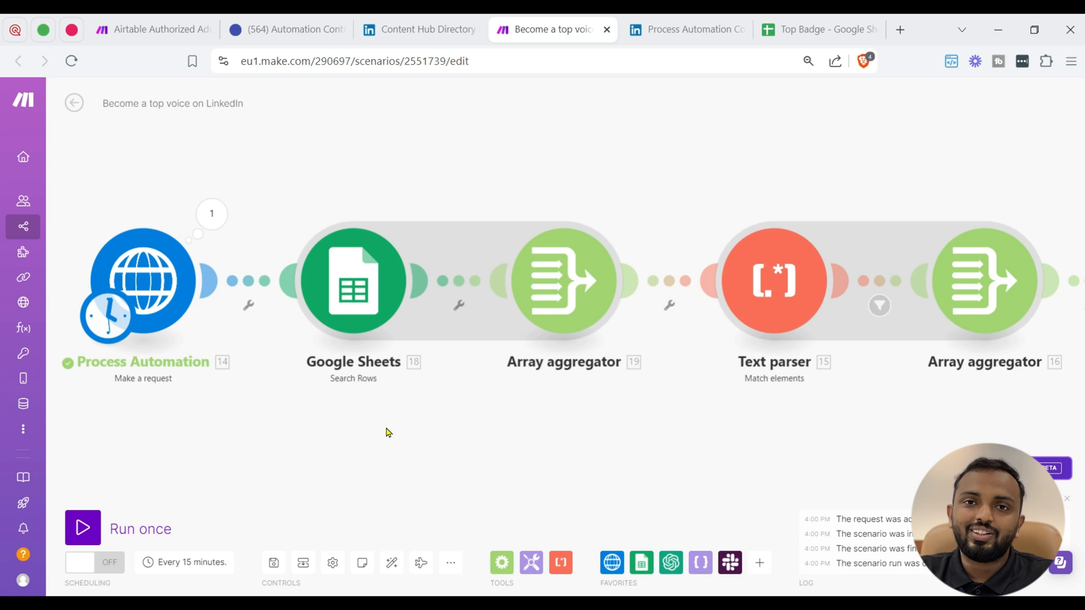
Step: Review the Google Sheets Search Rows settings and filter, checking them against the columns of the Top Badge spreadsheet
click(343, 296)
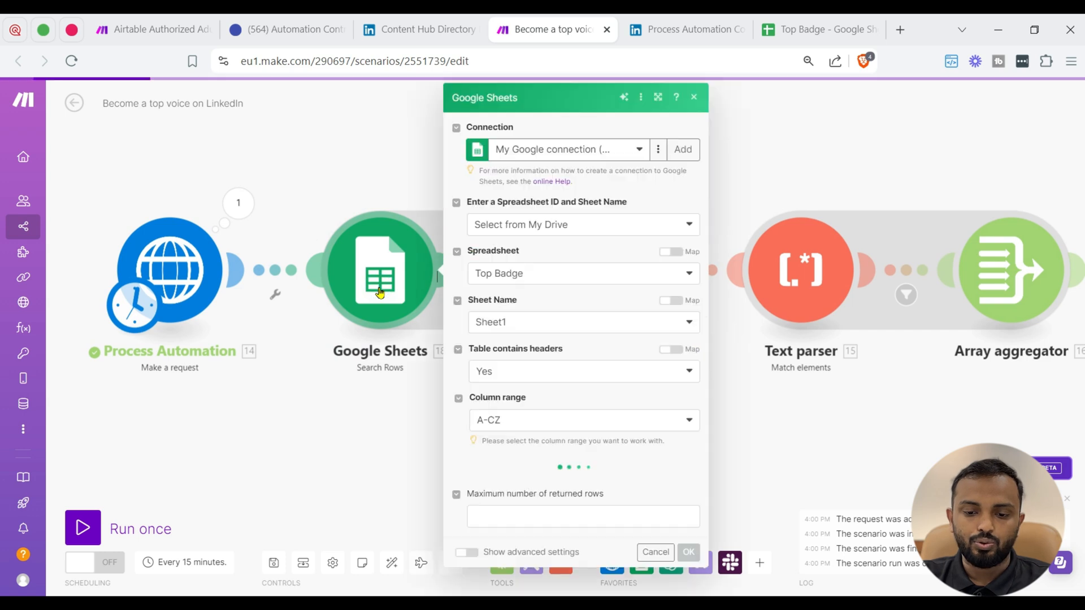
click(418, 436)
click(397, 306)
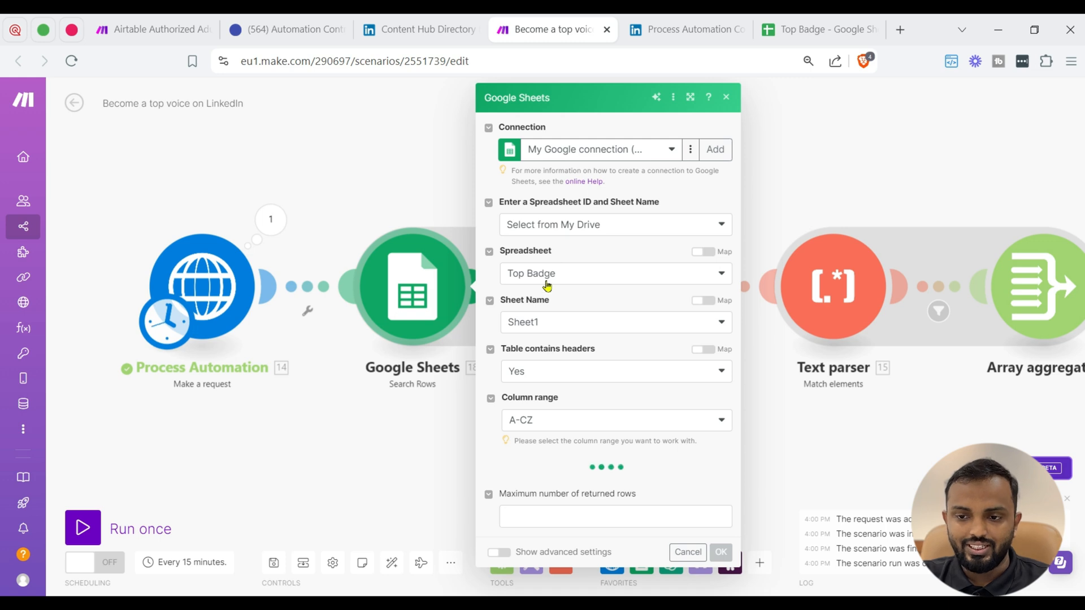
click(797, 25)
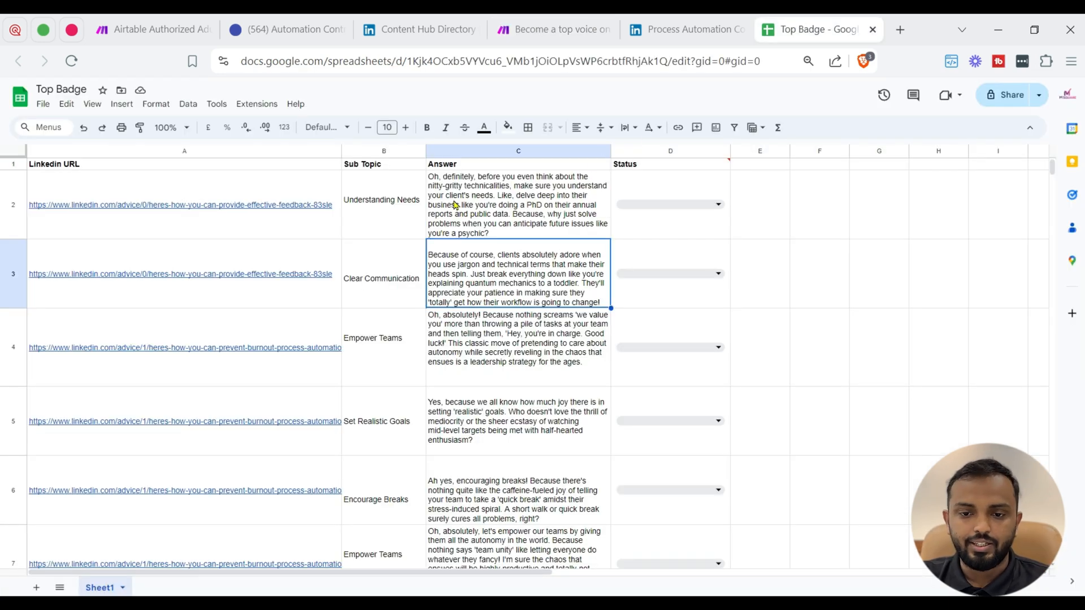
click(565, 31)
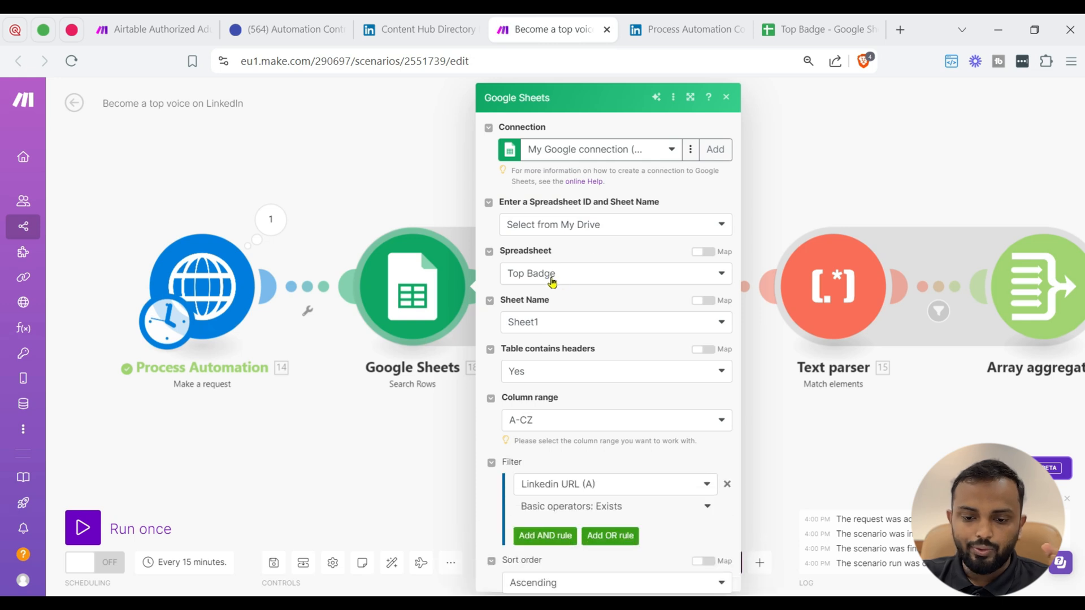
scroll(563, 288, down, 3)
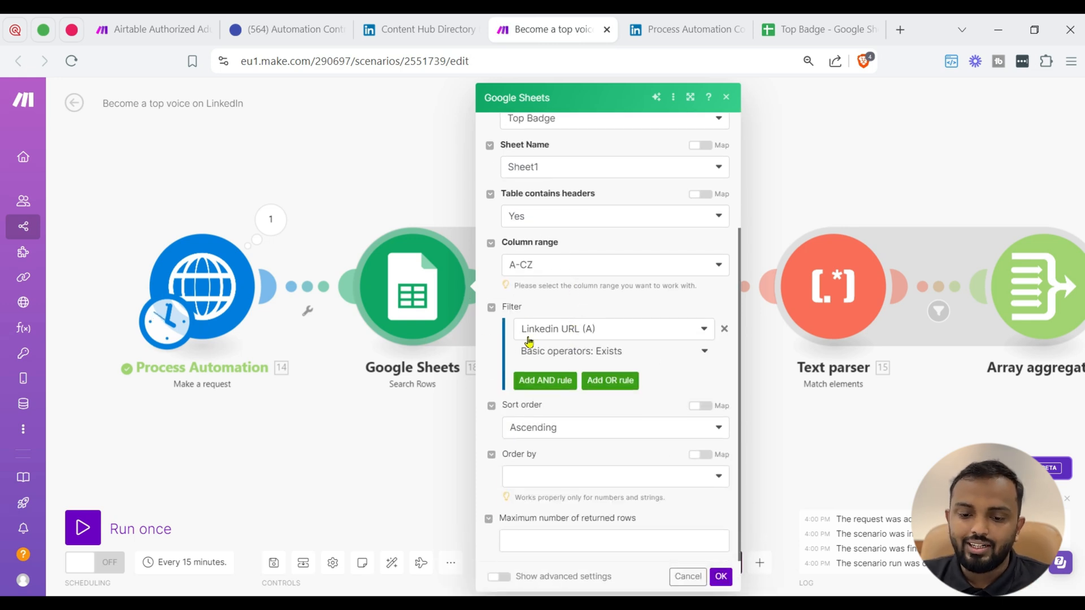
click(721, 576)
Step: Run only the Google Sheets Search Rows module and inspect its returned row bundles
right_click(412, 288)
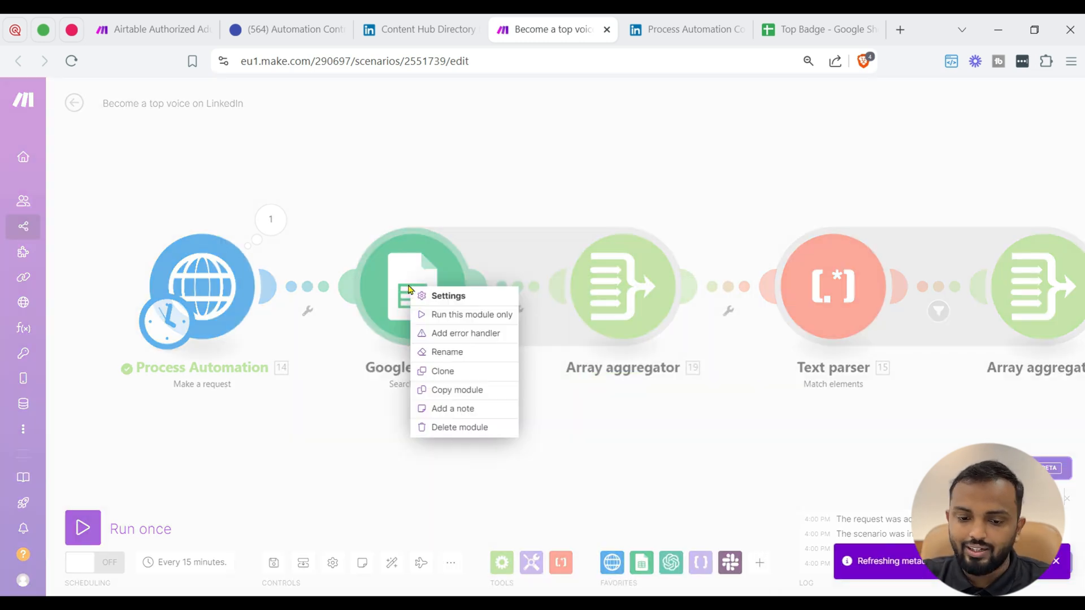
click(469, 314)
scroll(469, 322, down, 5)
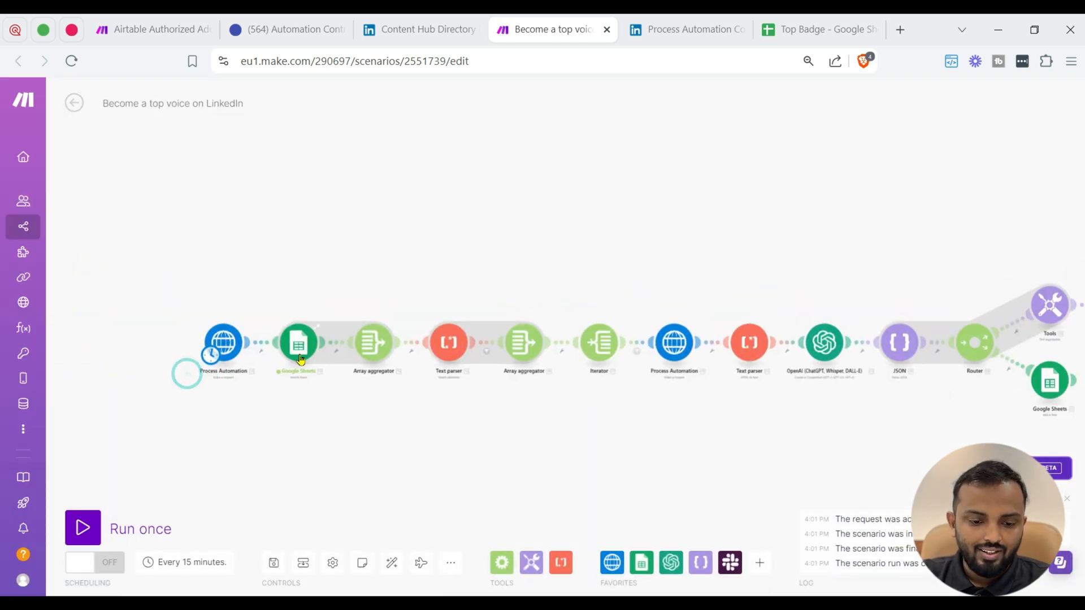
scroll(340, 299, up, 5)
click(356, 270)
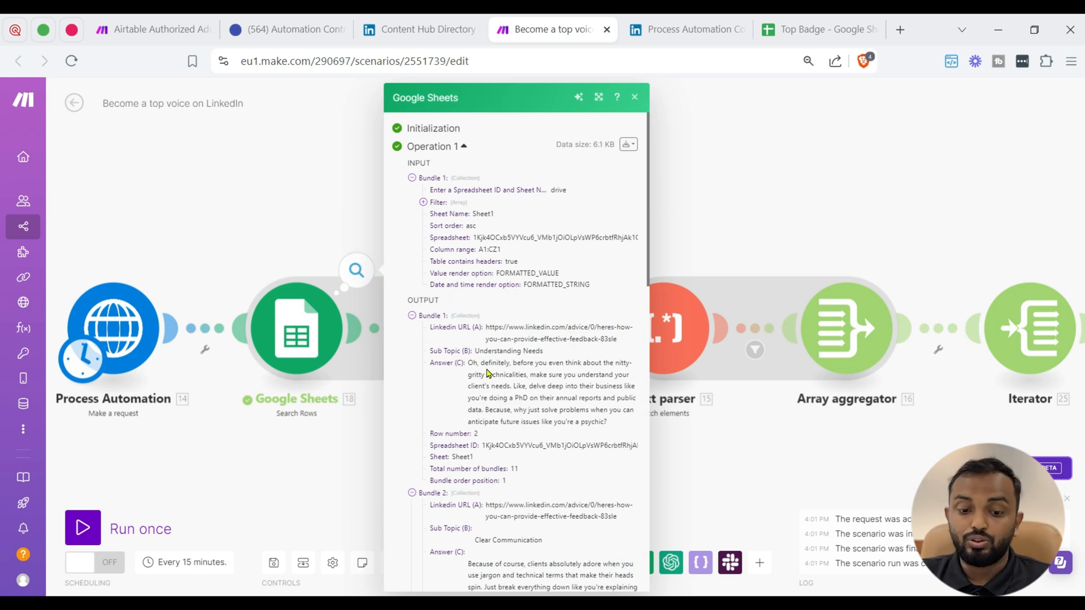
click(331, 448)
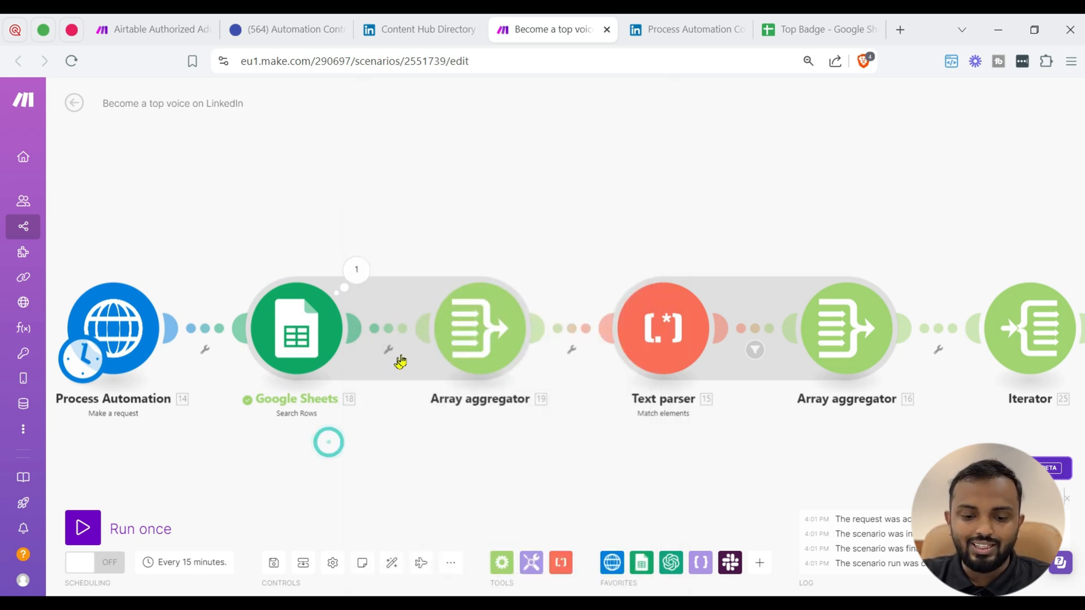
Step: Select Linkedin URL (A) among the aggregated fields of the Array aggregator that follows Google Sheets
click(483, 343)
scroll(622, 414, down, 5)
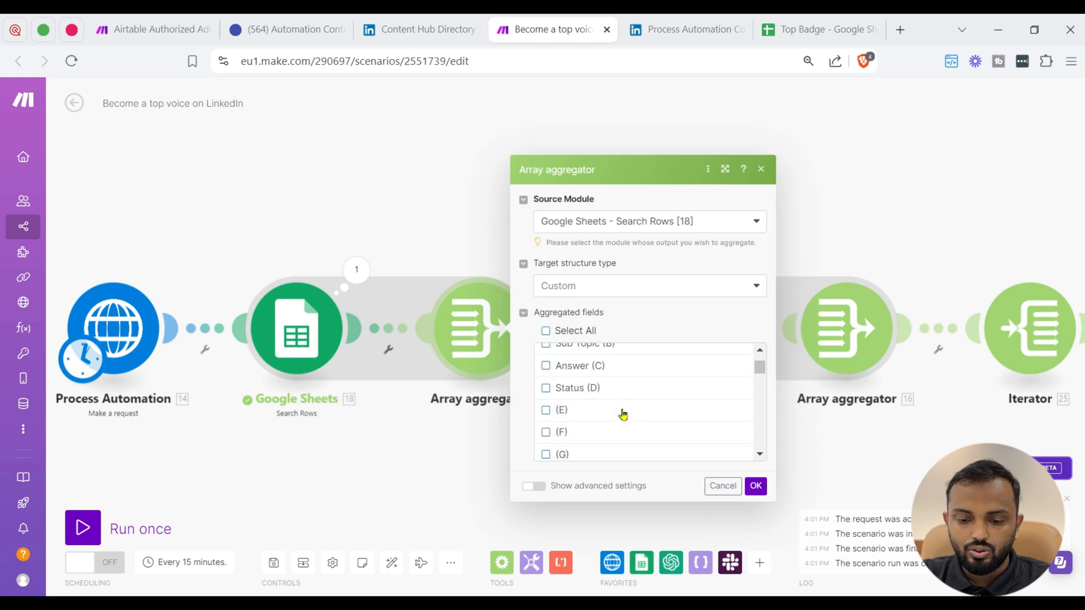
scroll(621, 414, up, 3)
click(594, 400)
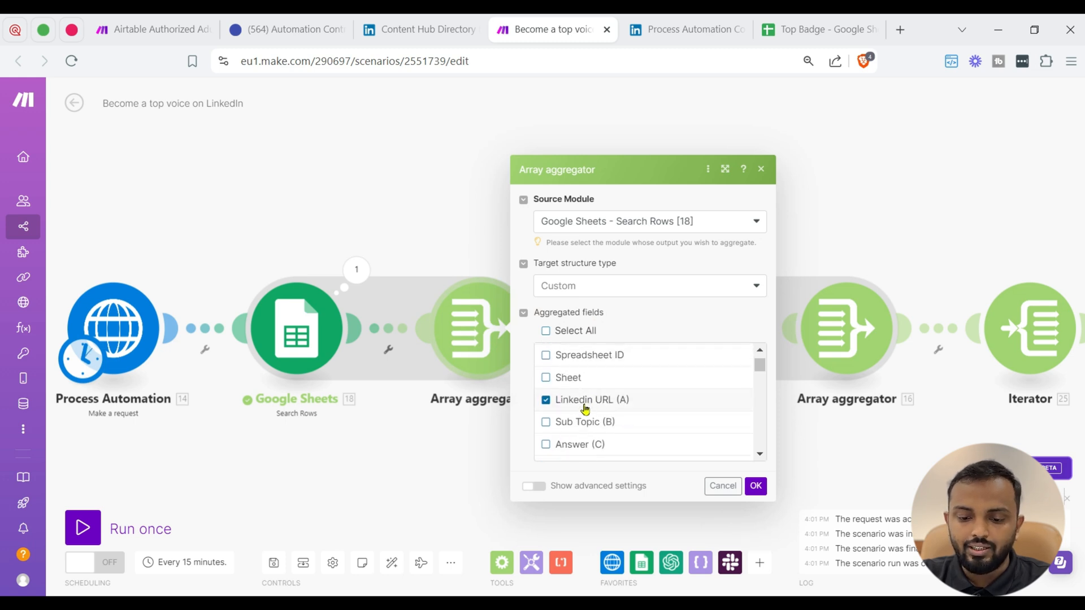
click(412, 436)
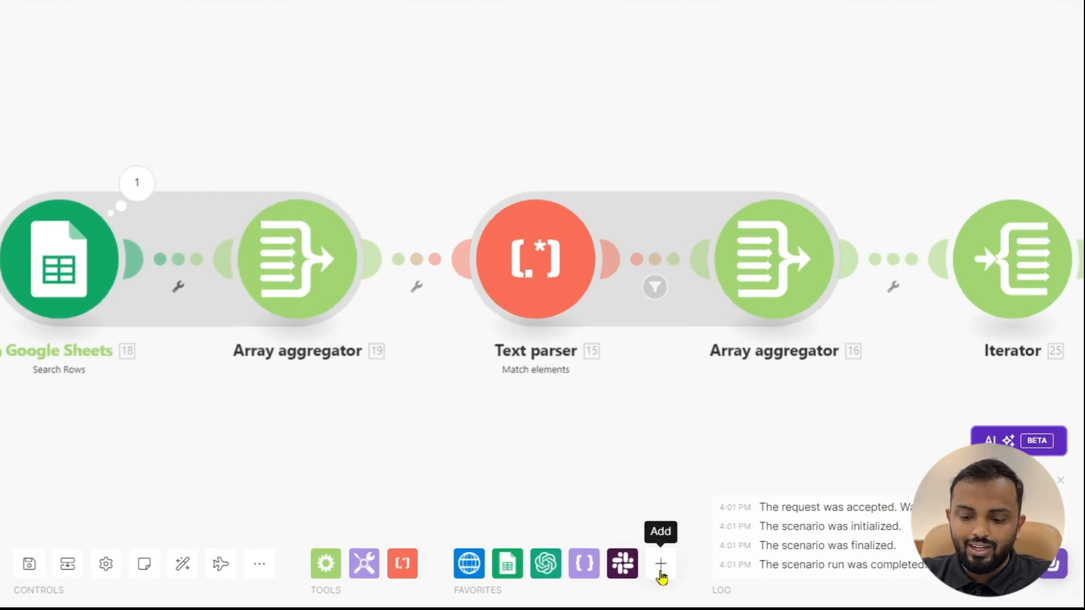
Step: Search the list of available apps for "google sheet"
click(759, 562)
text(go)
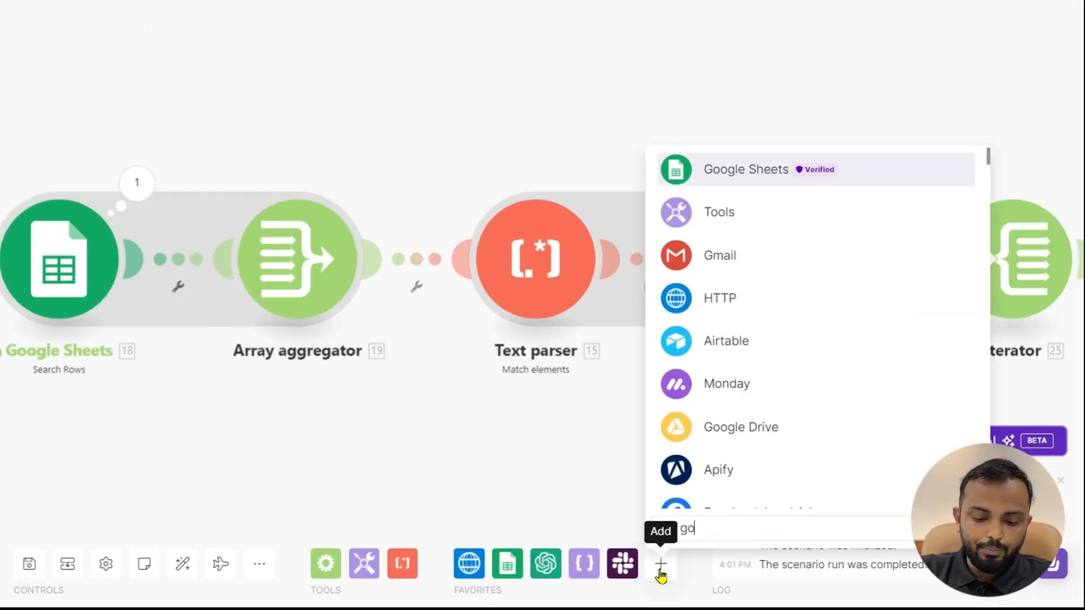
text(ogle sheet)
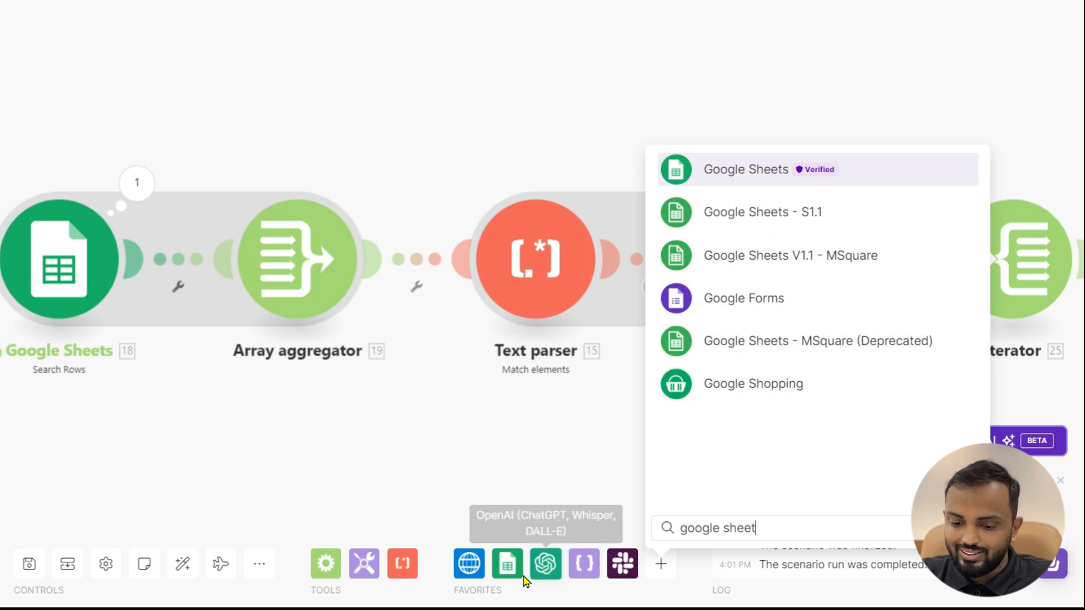
Step: Add a Google Sheets Search Rows module to the scenario canvas as a trial and delete it
click(507, 563)
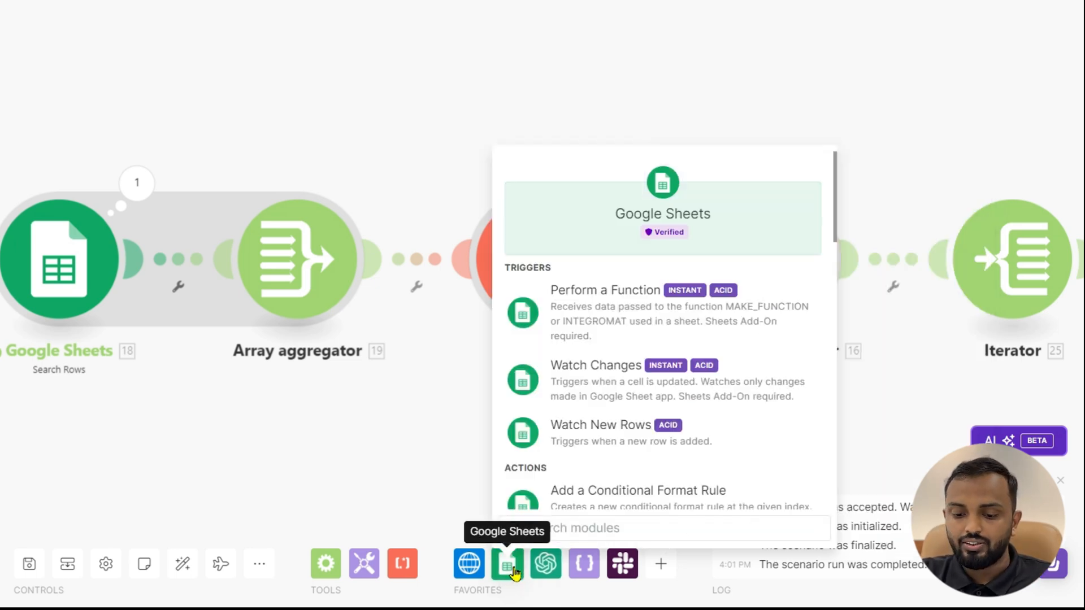
scroll(603, 358, down, 5)
text(add)
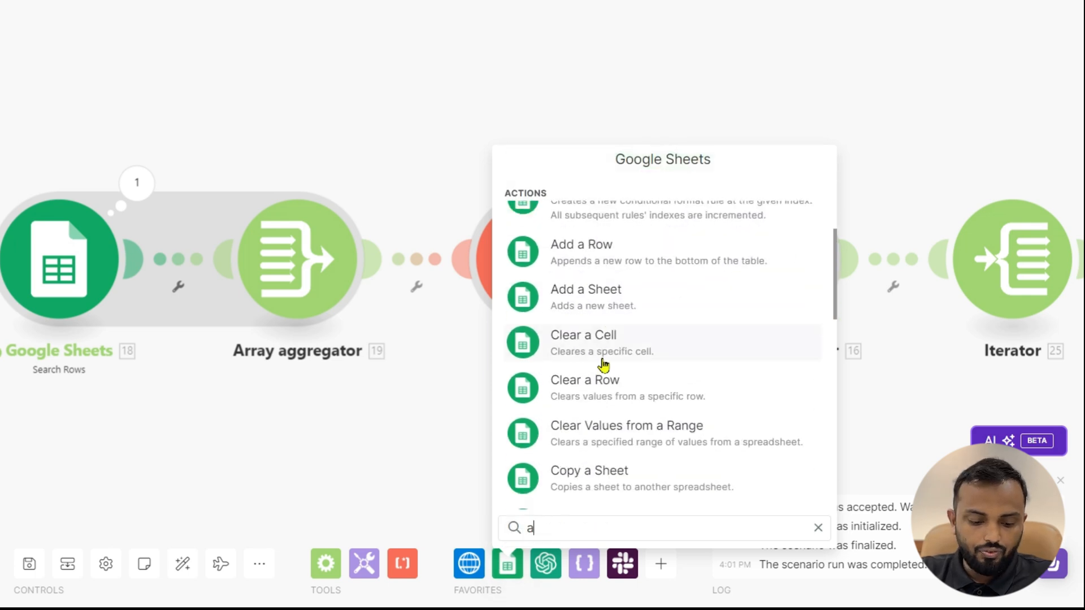
key(BackSpace)
key(BackSpace)
key(BackSpace)
text(searc)
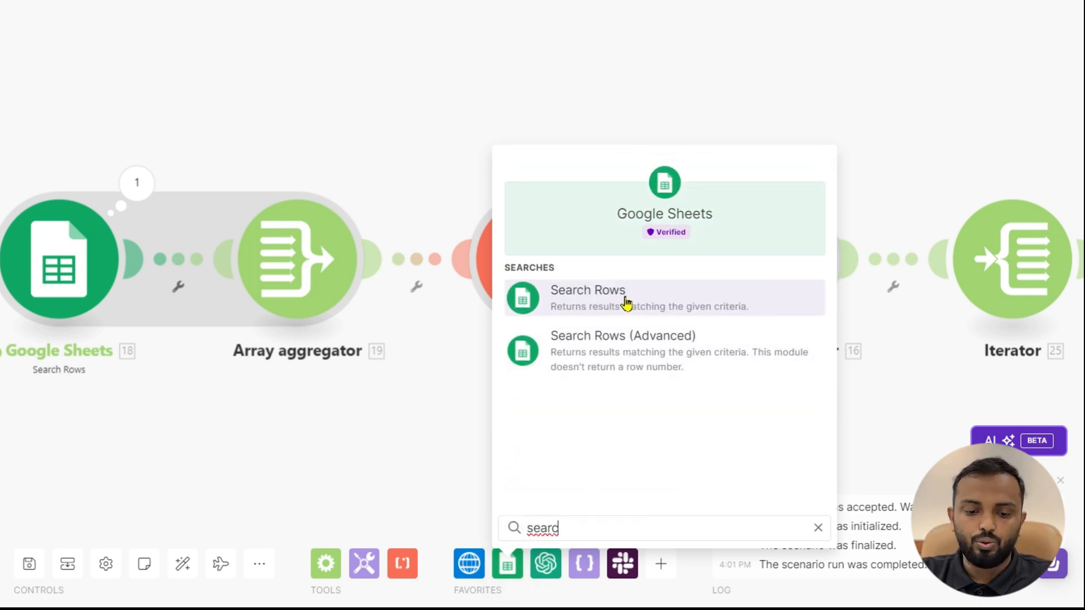
click(626, 303)
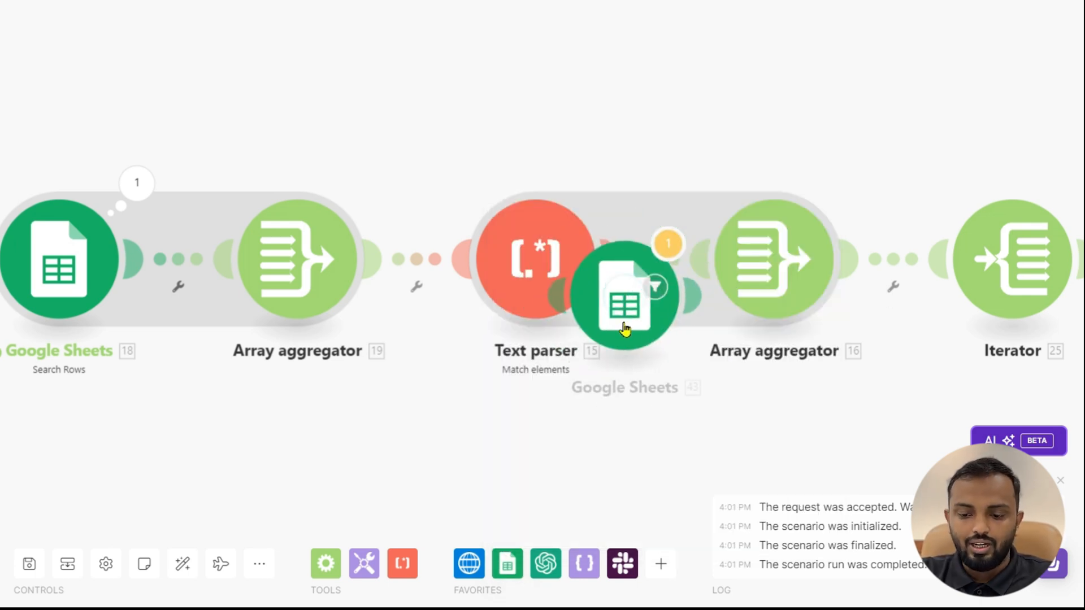
right_click(644, 336)
click(692, 516)
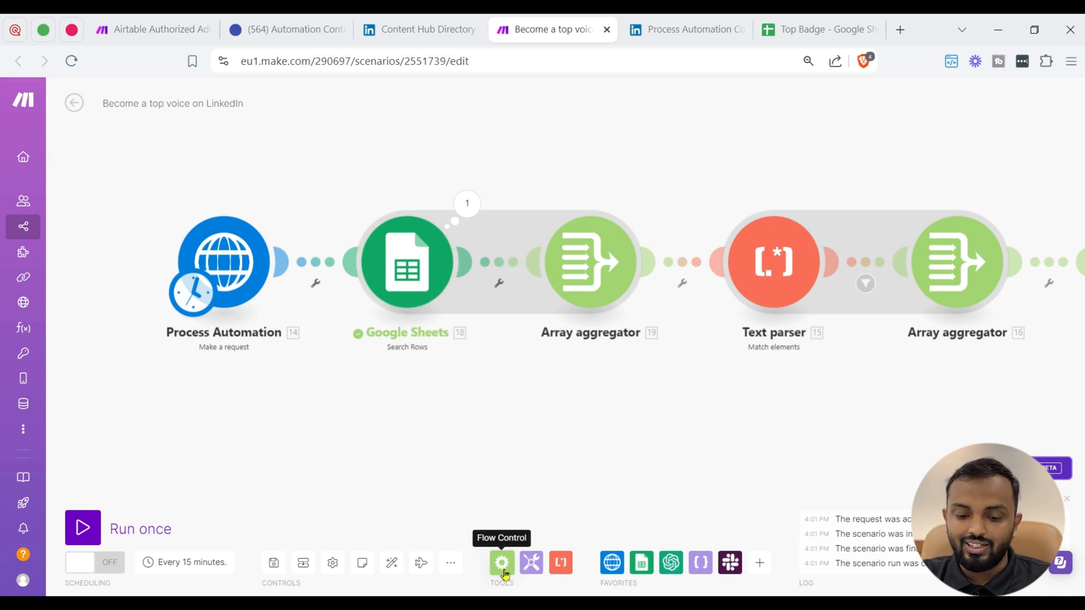
click(501, 562)
click(434, 472)
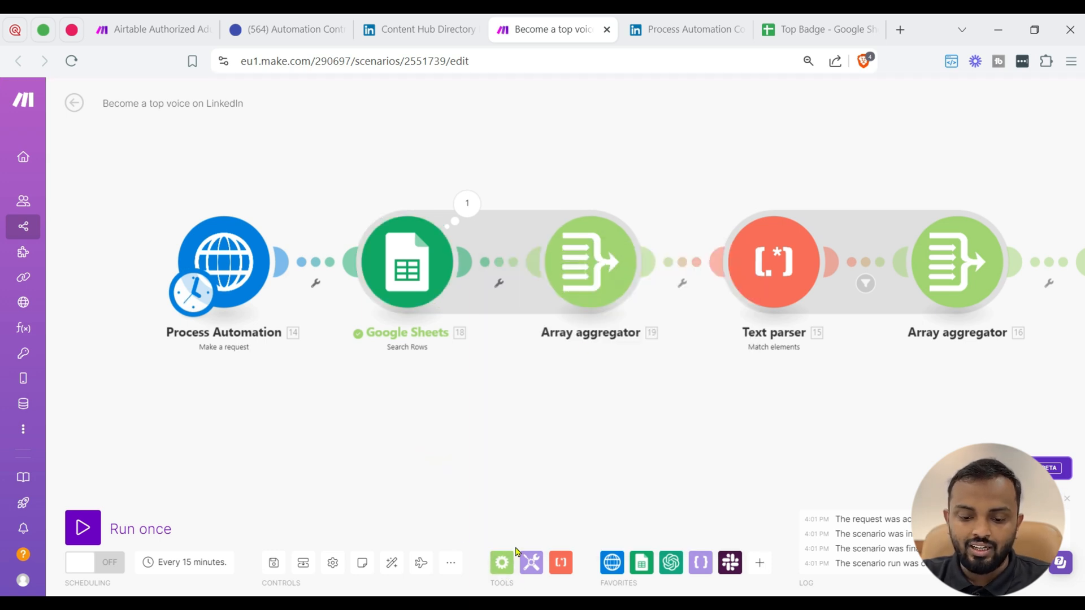
Step: Add a Flow Control module to the scenario canvas as a trial and delete it
click(500, 561)
click(562, 454)
click(561, 468)
right_click(575, 462)
click(599, 582)
drag(727, 455, 575, 507)
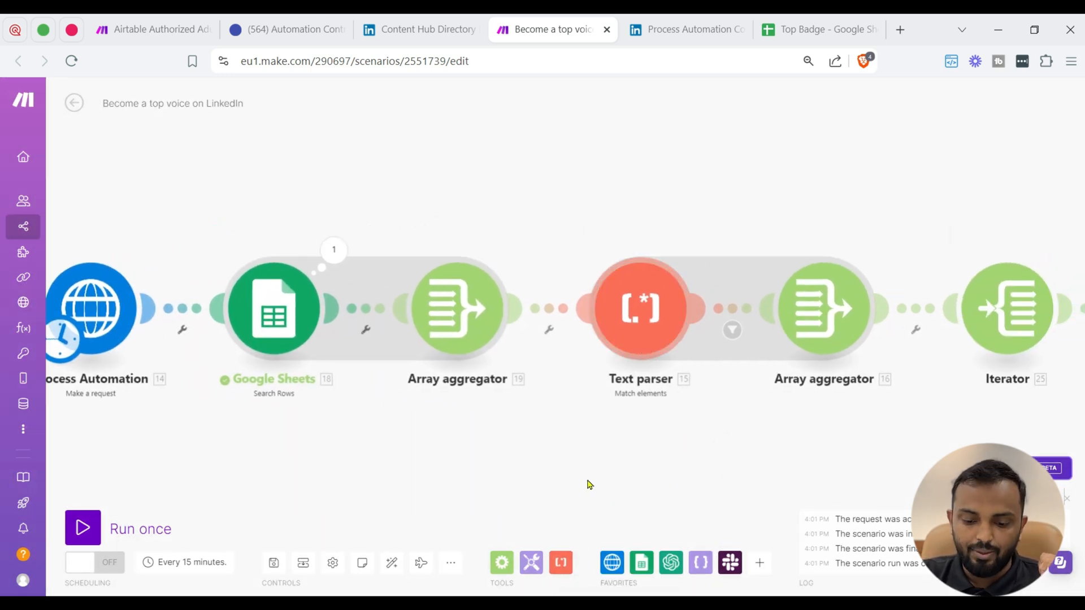
Step: Locate Match elements among the Text parser modules and review the pattern options of the existing Match elements module
click(560, 562)
scroll(624, 442, down, 2)
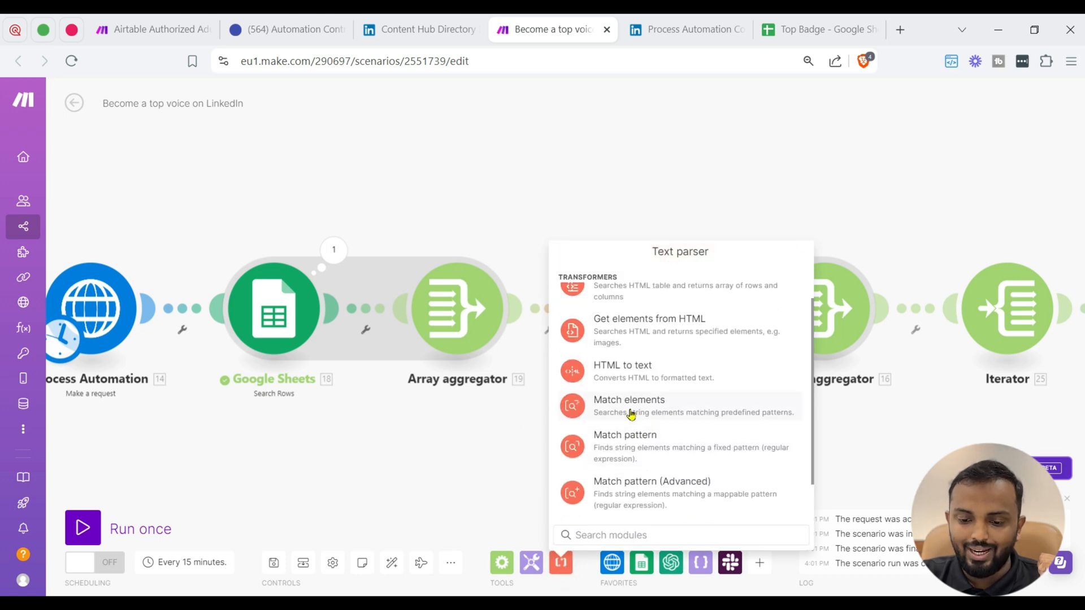
click(631, 414)
click(635, 349)
drag(600, 425, 669, 424)
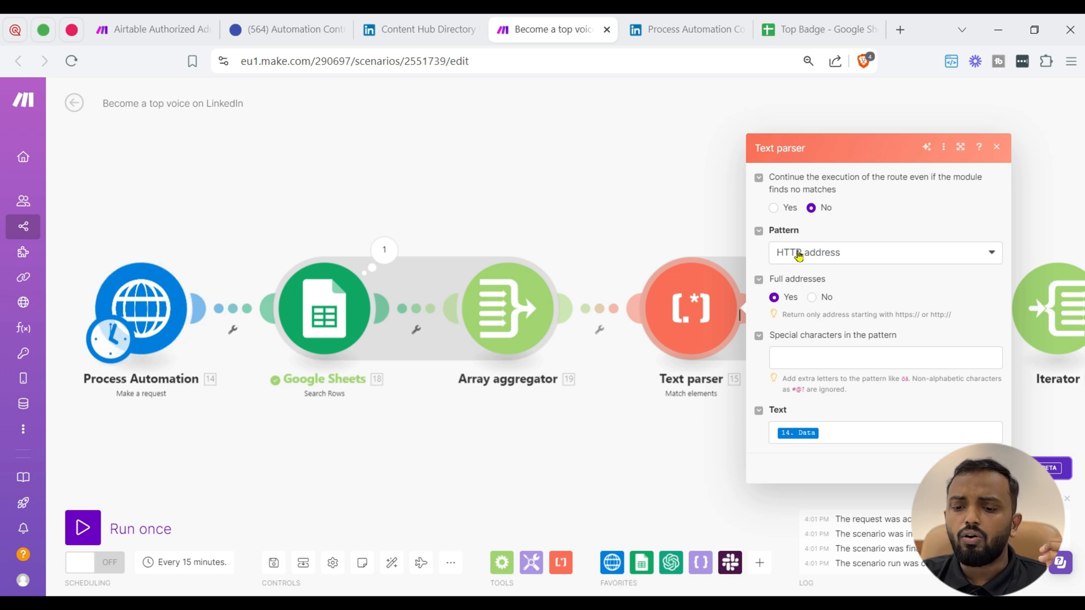
click(827, 257)
click(724, 424)
Step: Examine both conditions of the filter between the Text parser Match elements module and its Array aggregator, and close it
click(701, 340)
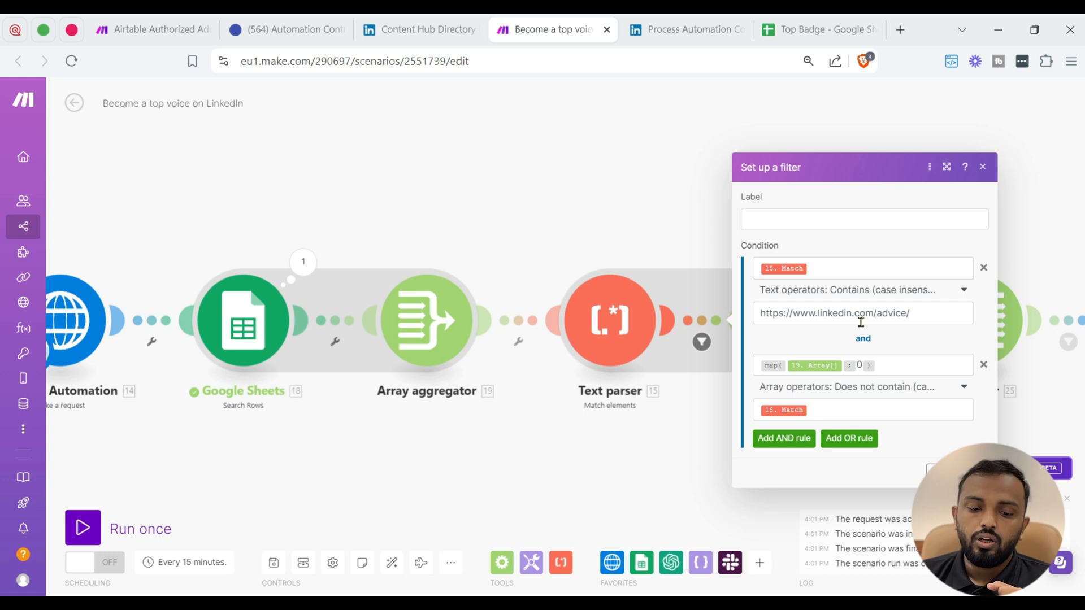
drag(518, 303, 581, 310)
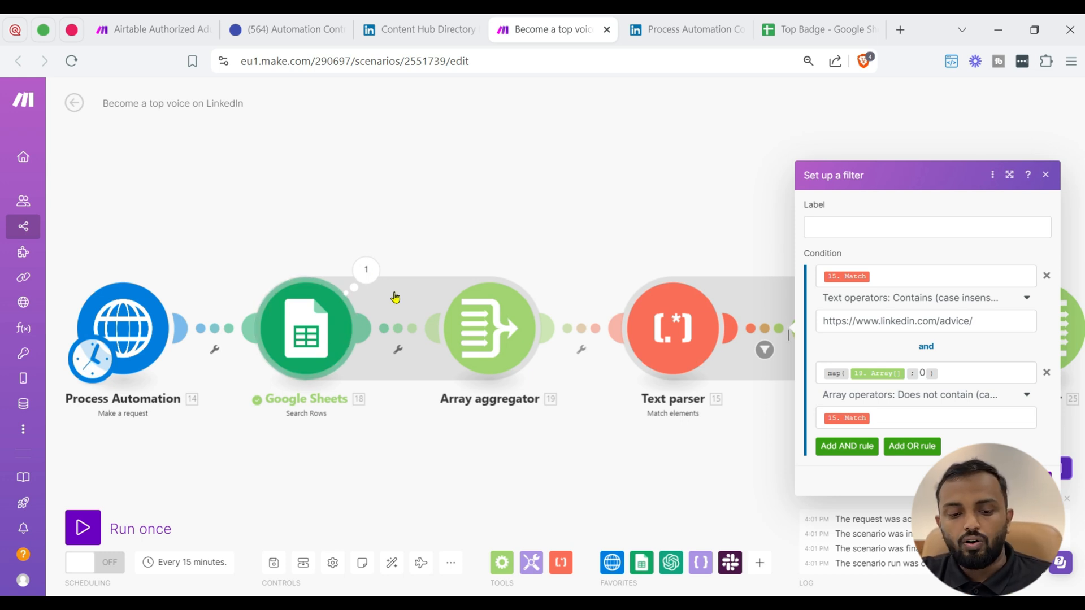
drag(746, 463, 558, 447)
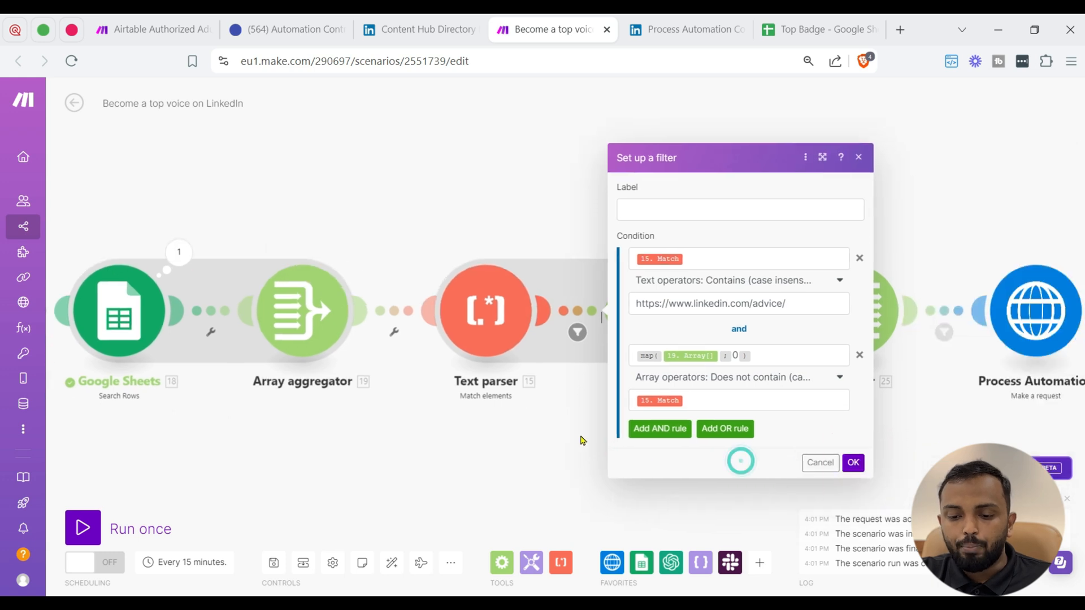
key(ctrl+plus)
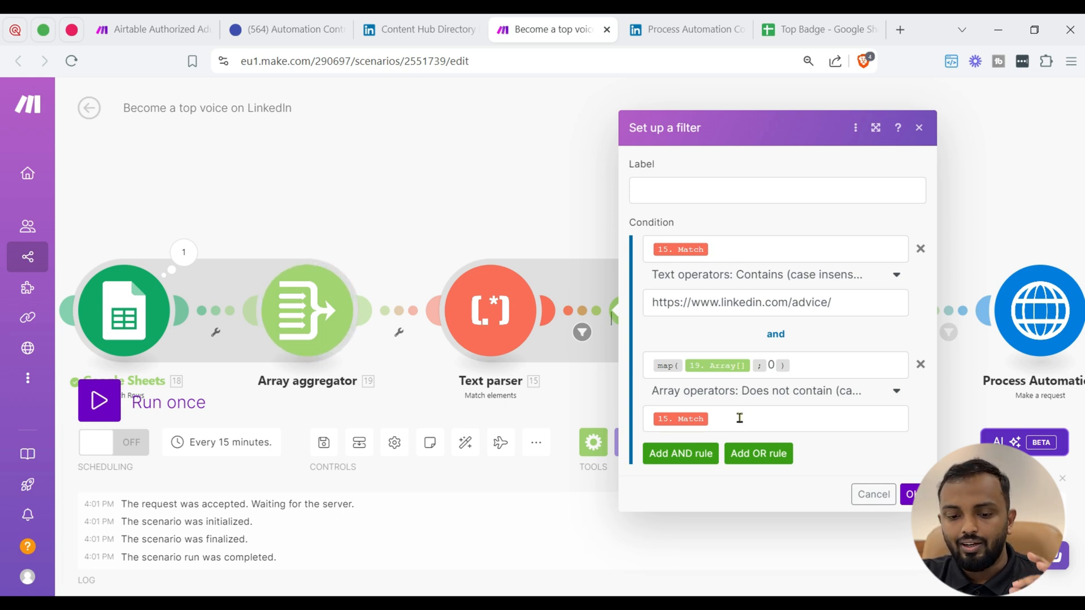
drag(318, 249, 581, 258)
drag(194, 286, 211, 266)
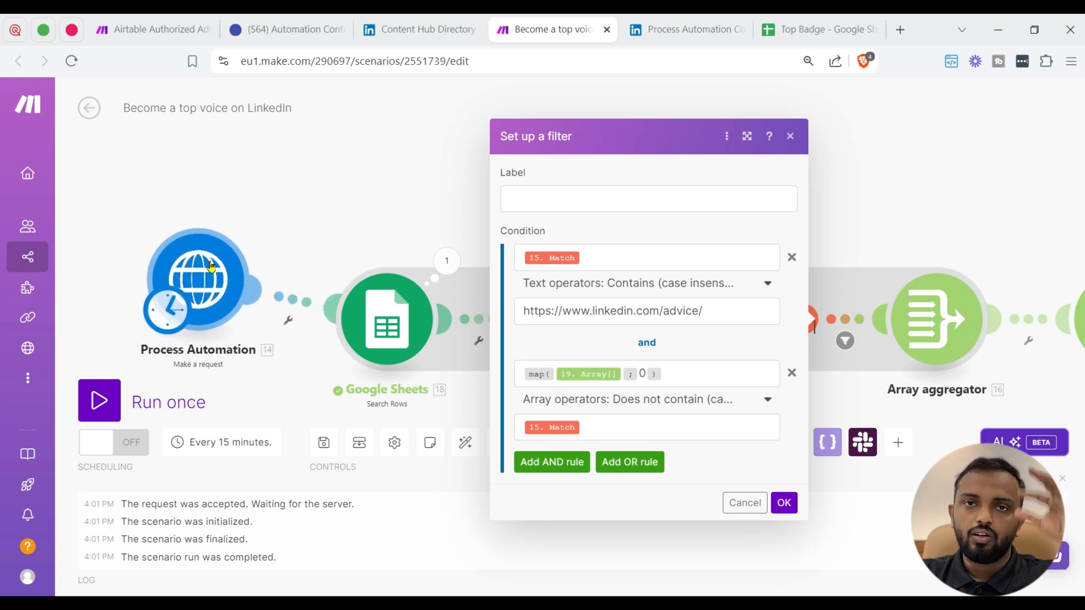
click(299, 229)
Step: Unlink the Iterator from the Array aggregator that follows the Match elements Text parser
drag(714, 240, 478, 206)
mouse_move(688, 278)
mouse_down()
mouse_move(646, 254)
mouse_move(686, 290)
mouse_up()
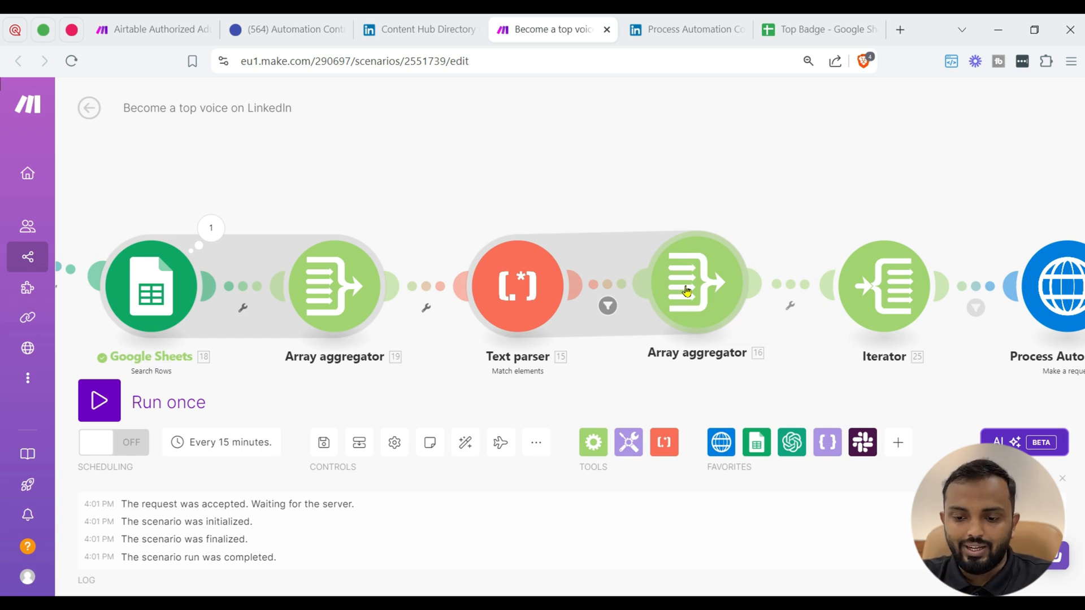
click(791, 286)
click(817, 317)
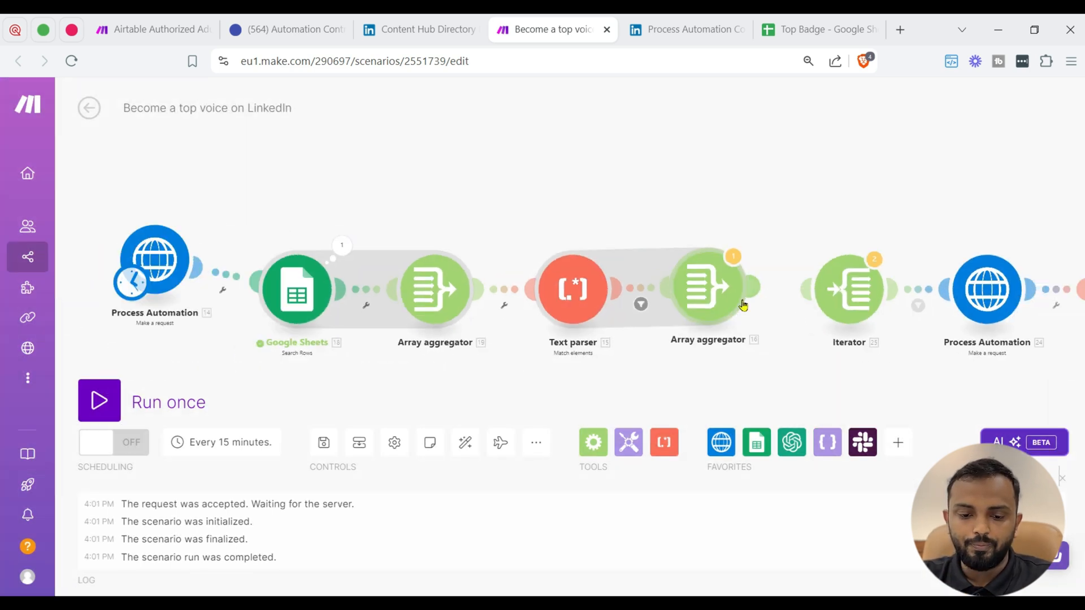
Step: Run the shortened scenario once despite the warning about its last module
click(186, 404)
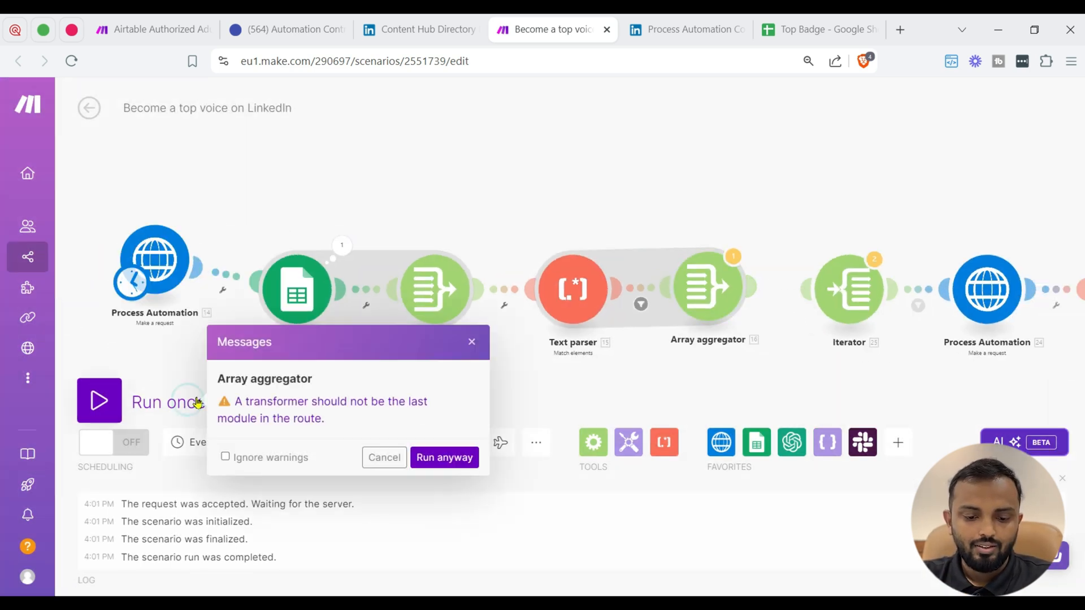
click(440, 461)
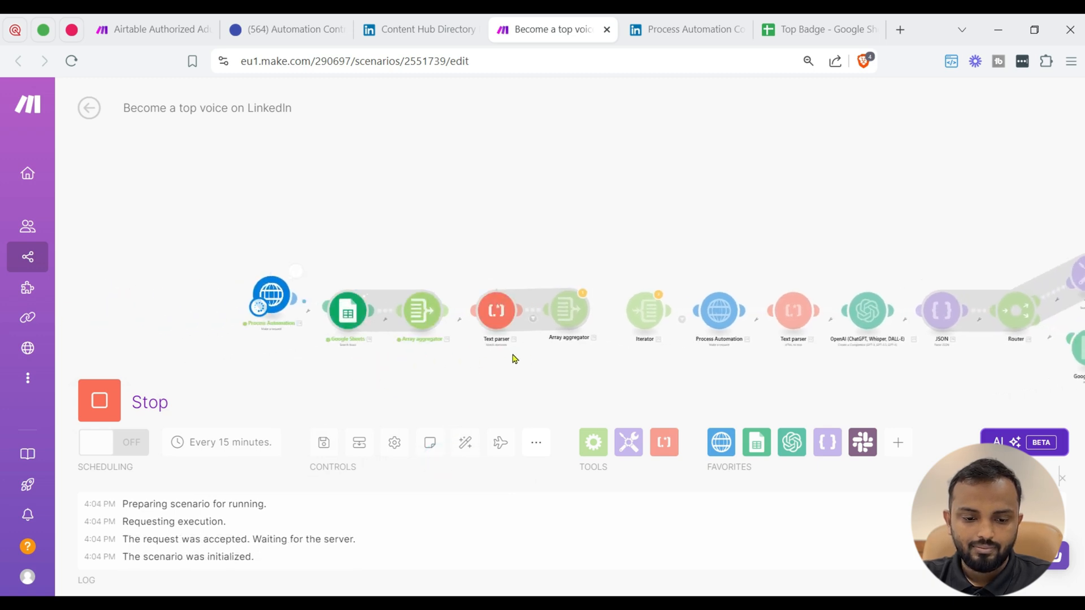
scroll(525, 350, up, 3)
scroll(710, 354, up, 2)
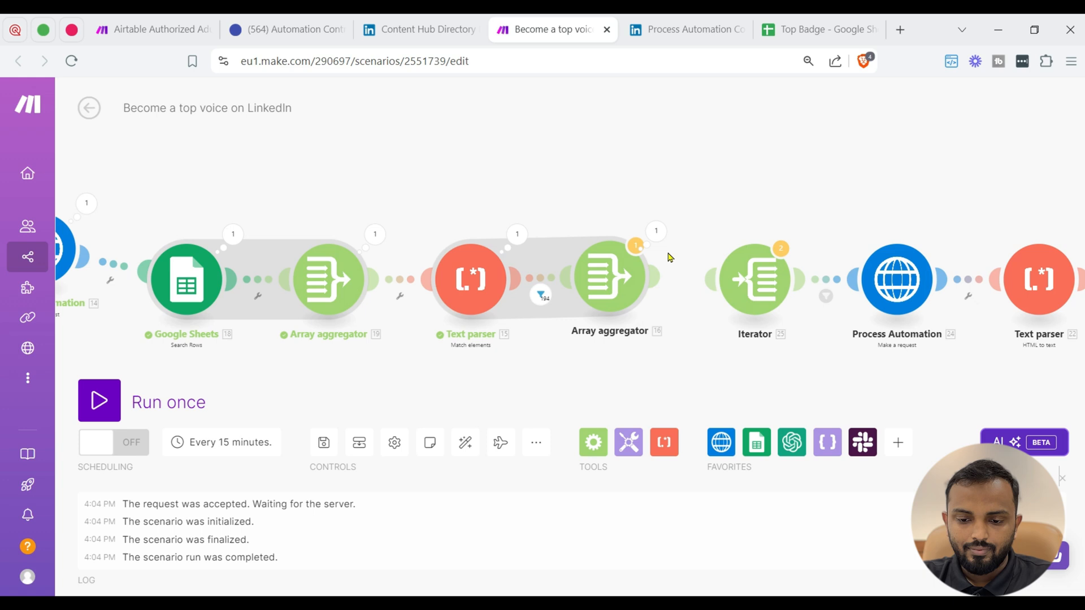
scroll(638, 294, right, 3)
scroll(603, 334, up, 2)
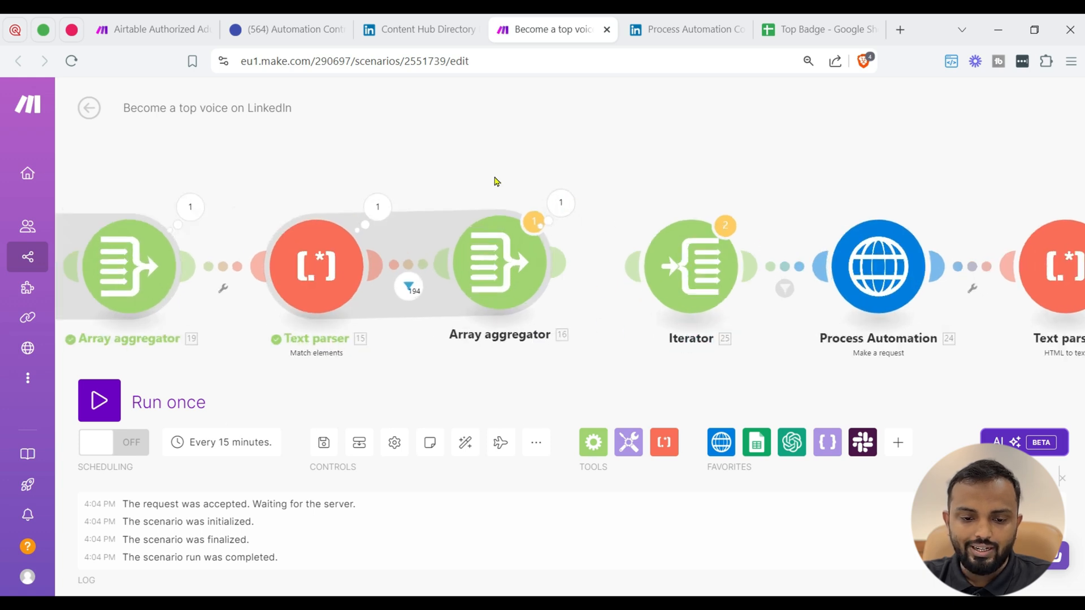
Step: Open the run output of the Array aggregator after the Text parser and expand its first input bundles to examine the article URLs
click(560, 203)
click(681, 243)
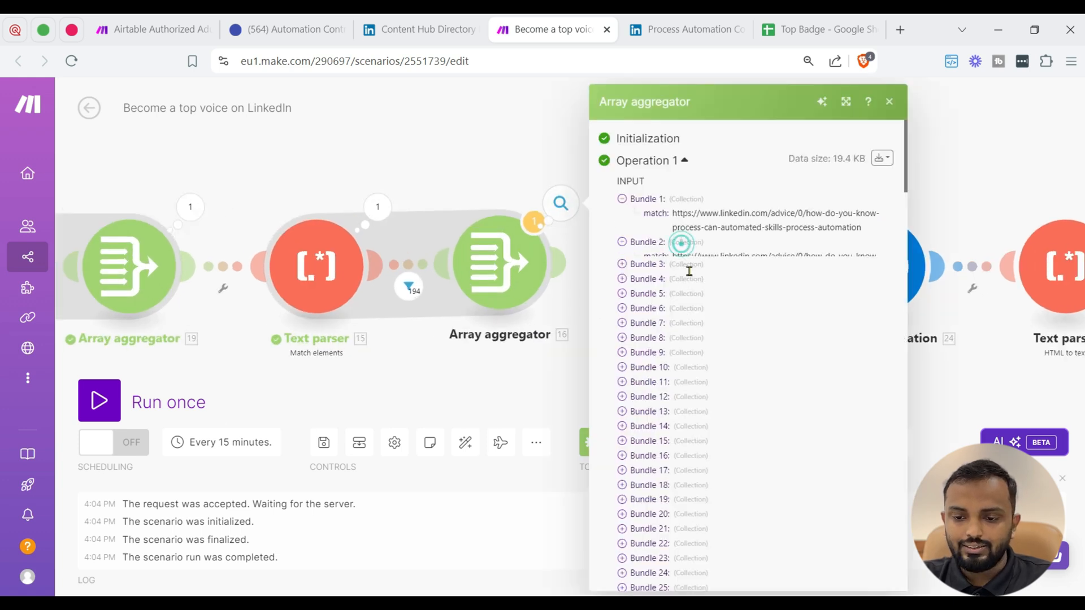
click(686, 286)
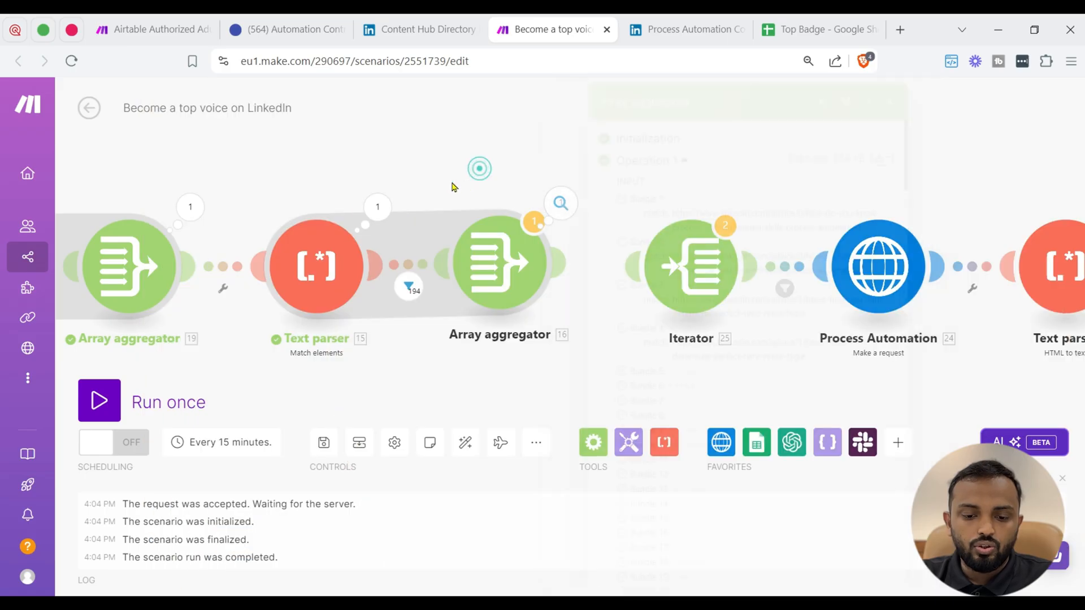
Step: Review the source module and aggregated fields of the Array aggregator that follows the Text parser
drag(451, 182, 737, 204)
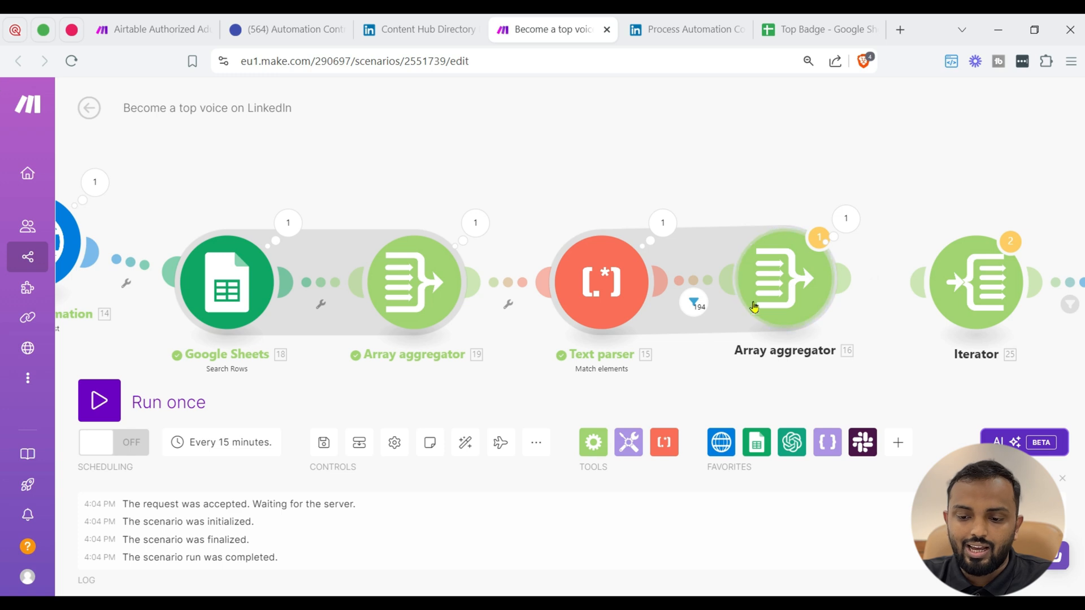
click(776, 305)
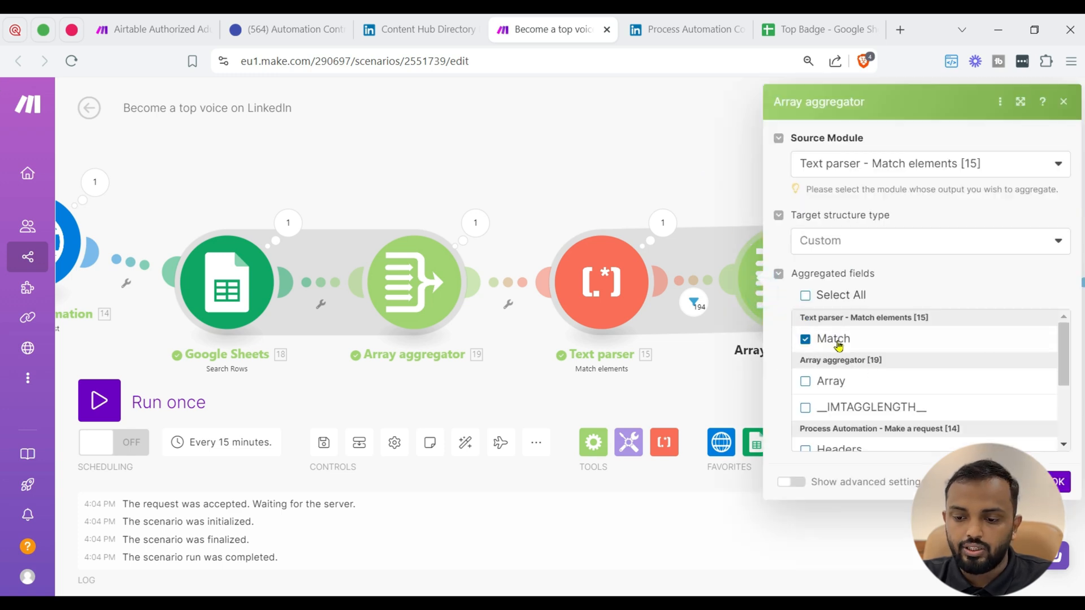
click(705, 187)
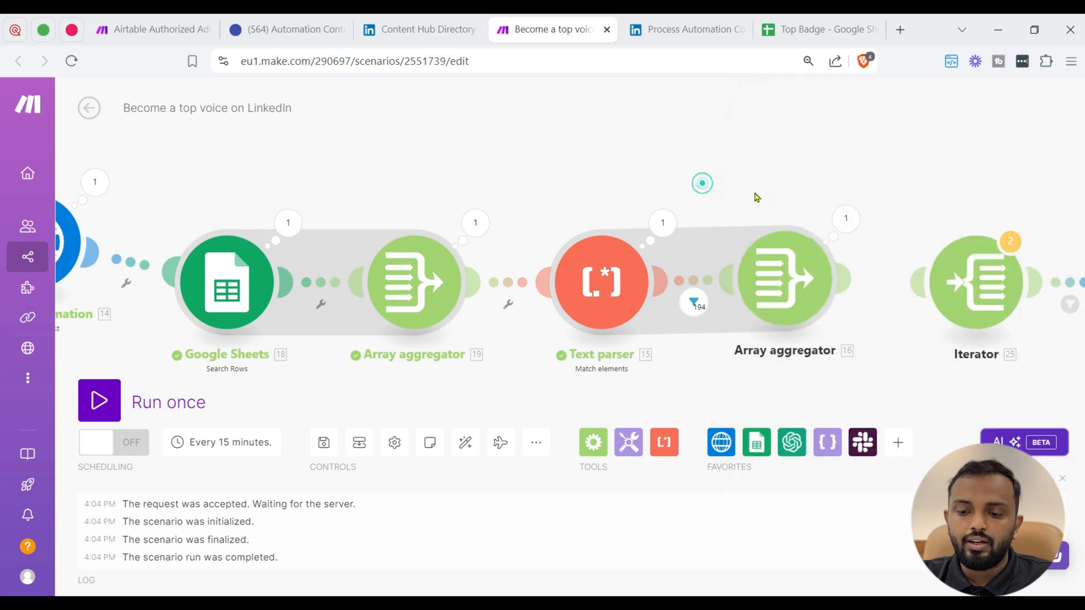
Step: Reconnect the Iterator to the Array aggregator before it and look through that aggregator's output bundles
drag(729, 288, 695, 283)
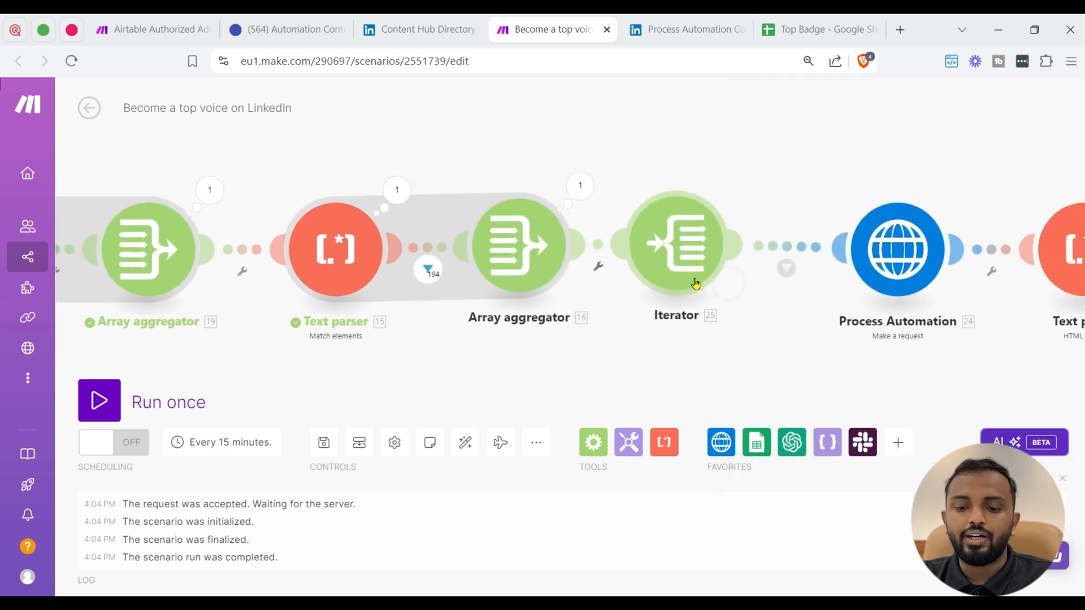
click(580, 188)
scroll(704, 396, down, 20)
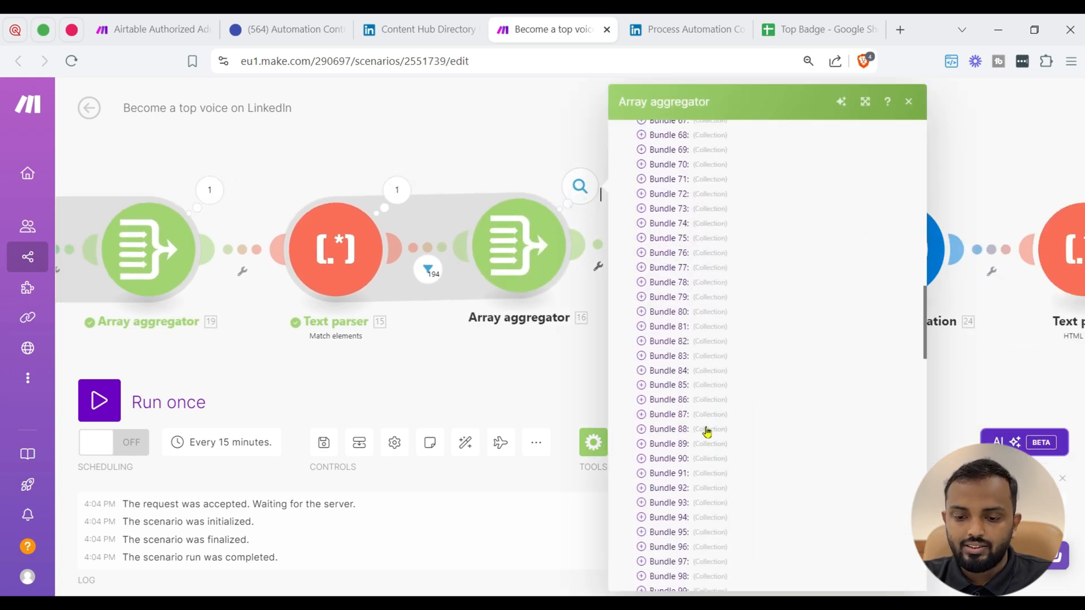
click(561, 448)
Step: Check the bundle order position condition in the filter between the Iterator and the Process Automation request, and confirm the filter
click(675, 245)
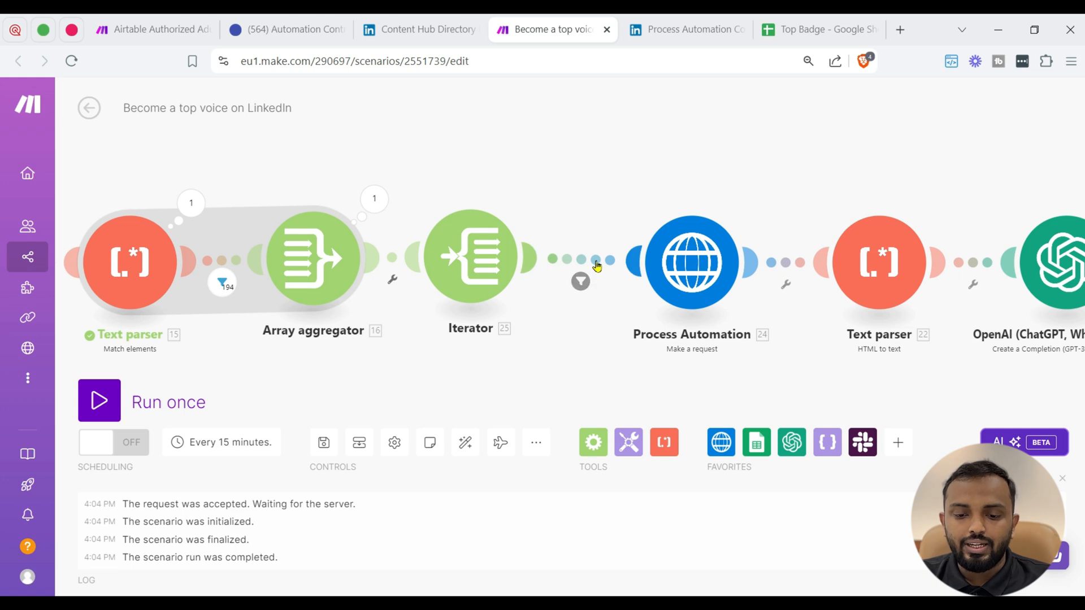
click(596, 265)
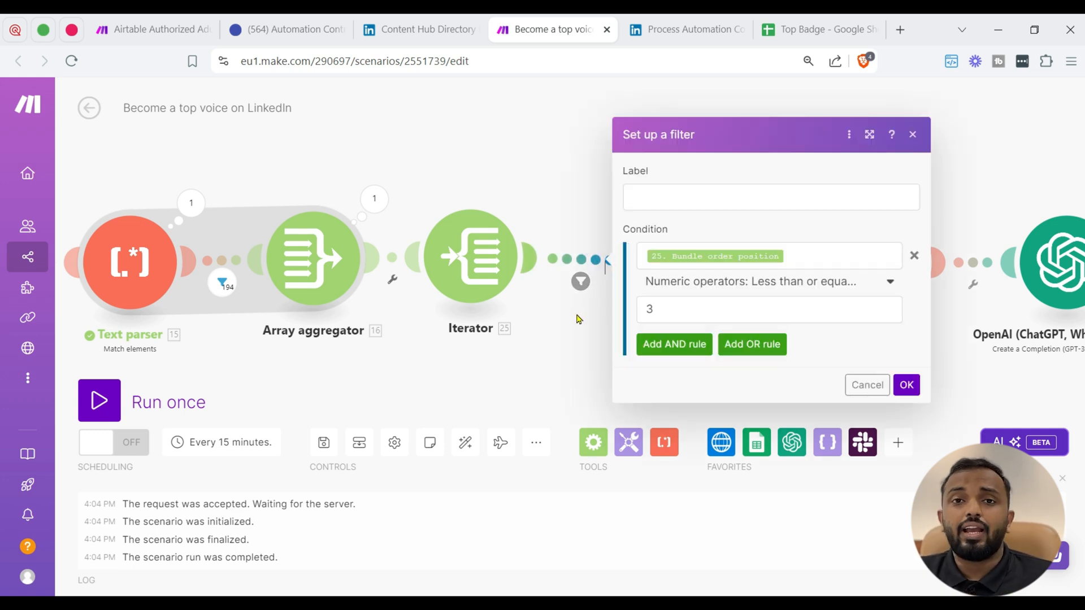
click(766, 268)
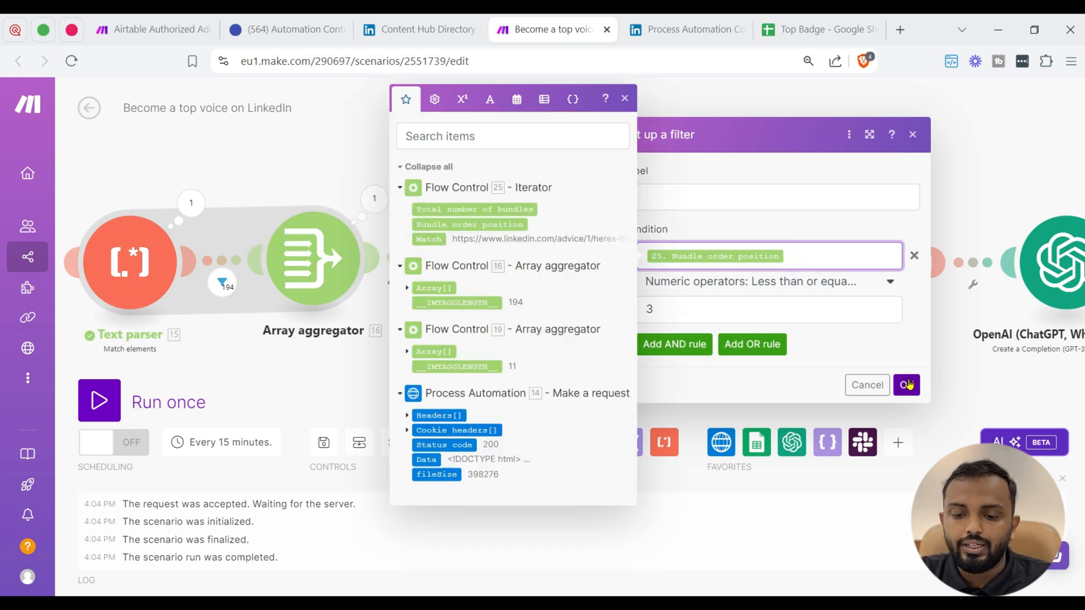
click(906, 384)
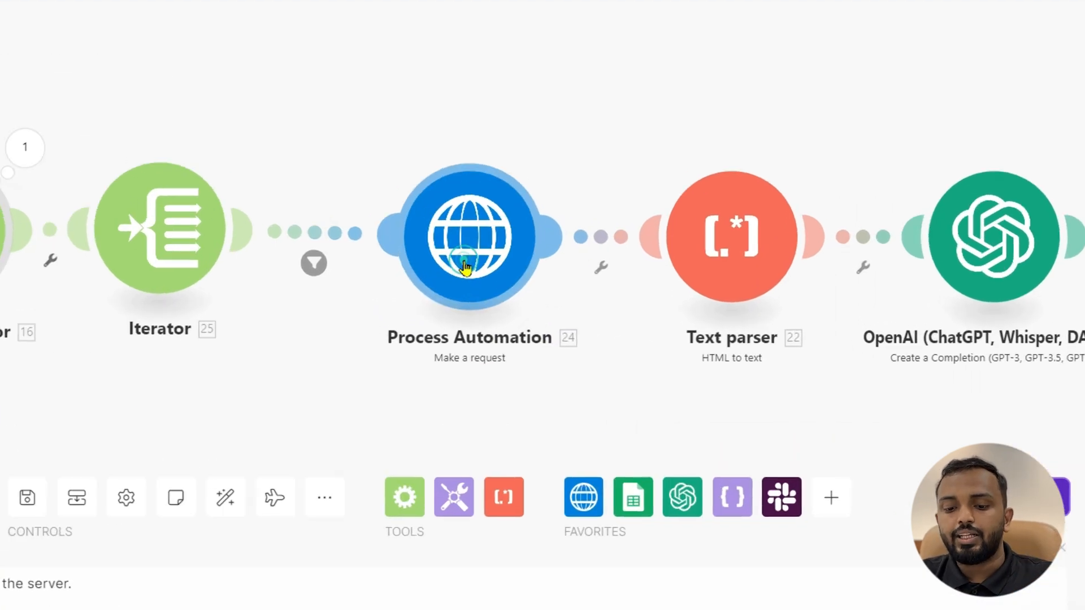
Step: Find Make a request among the HTTP actions and open the settings of the Process Automation request after the Iterator
click(637, 281)
click(373, 385)
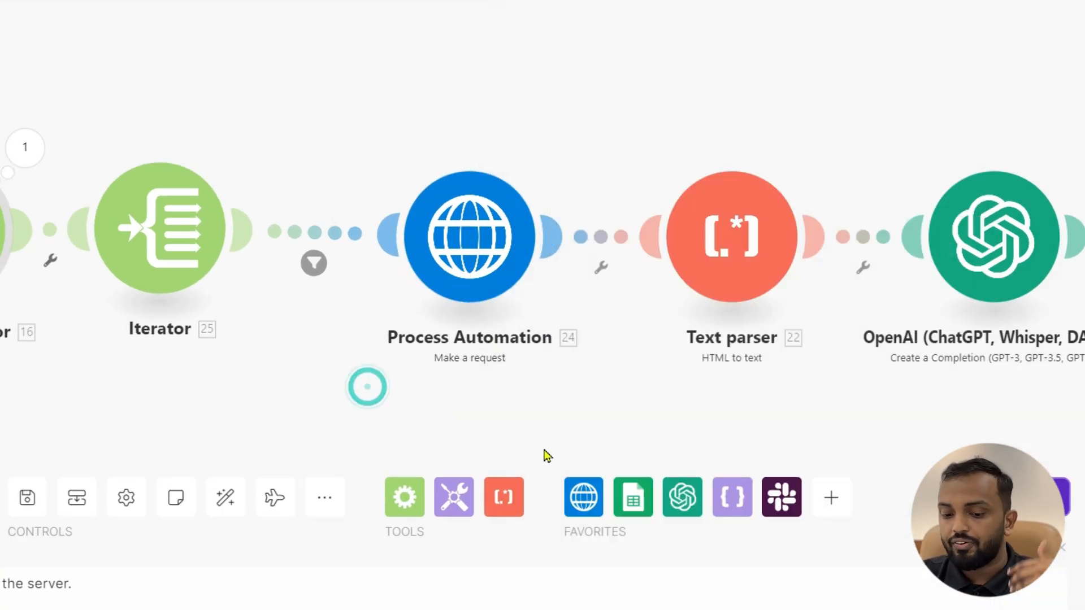
click(584, 497)
scroll(687, 303, down, 5)
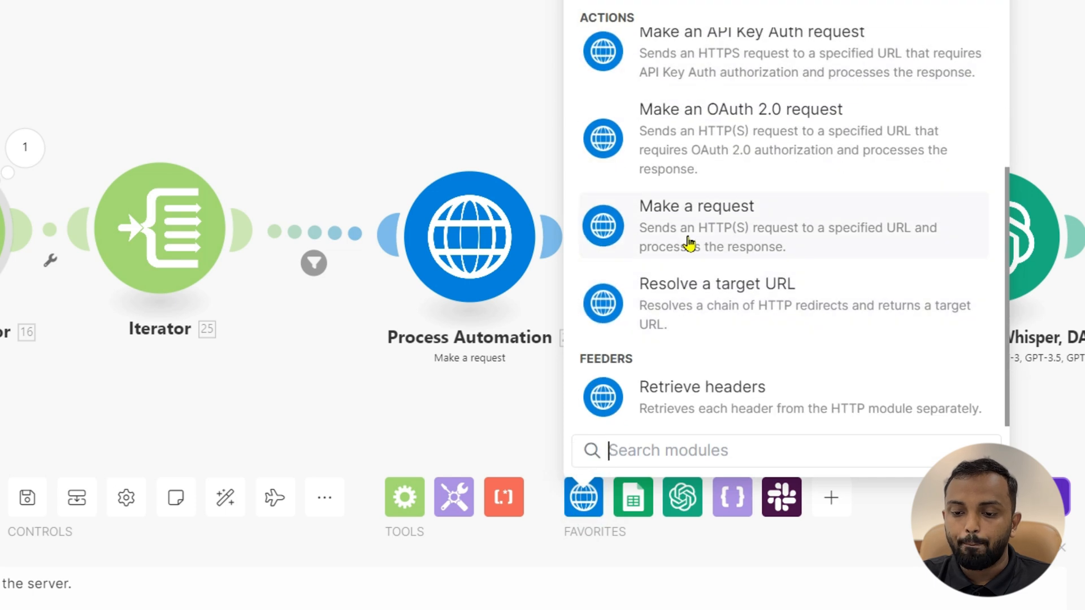
click(474, 249)
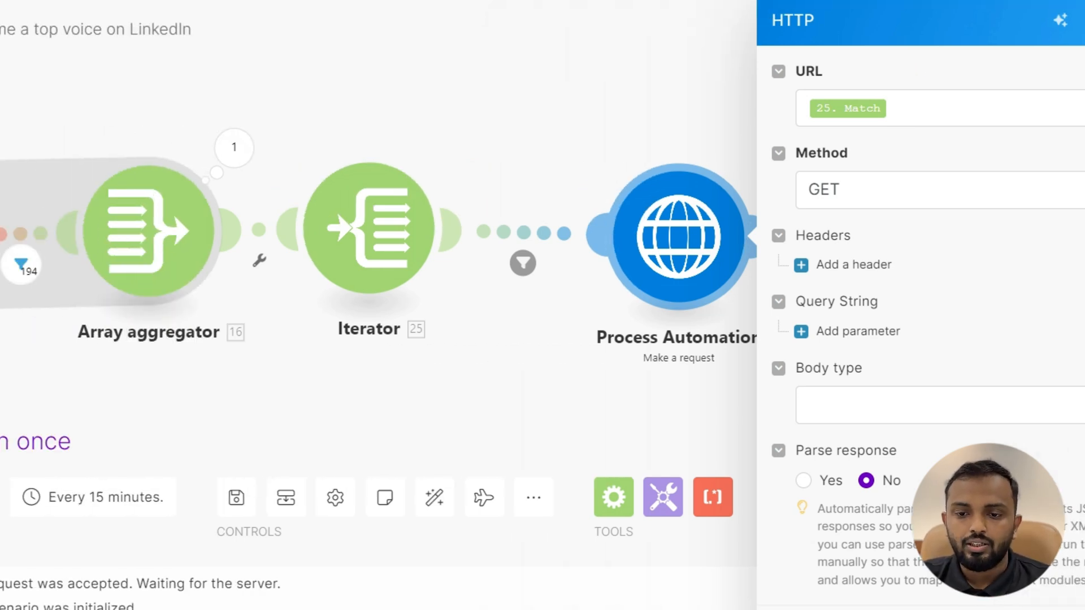
Step: Switch to LinkedIn's Process Automation page and open the article on providing effective feedback to clients to examine its content
click(695, 0)
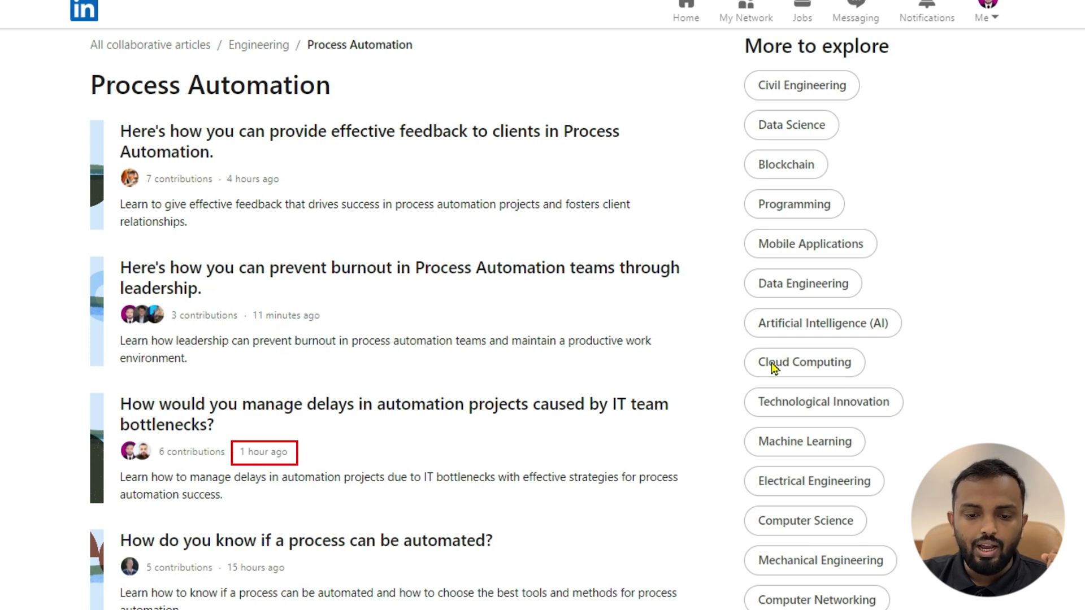
click(416, 145)
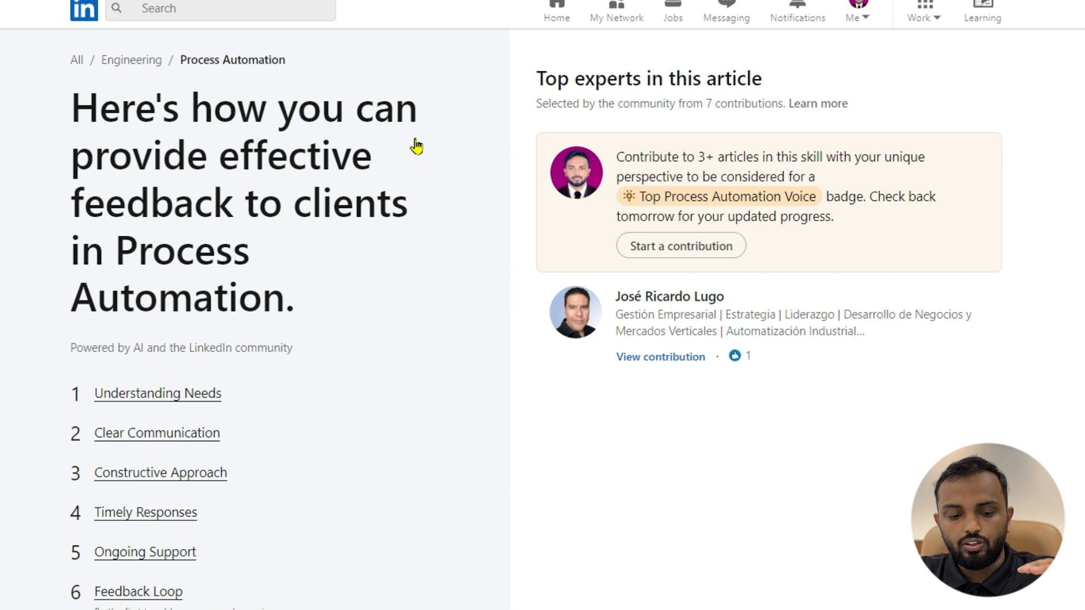
scroll(330, 218, down, 3)
scroll(310, 273, up, 3)
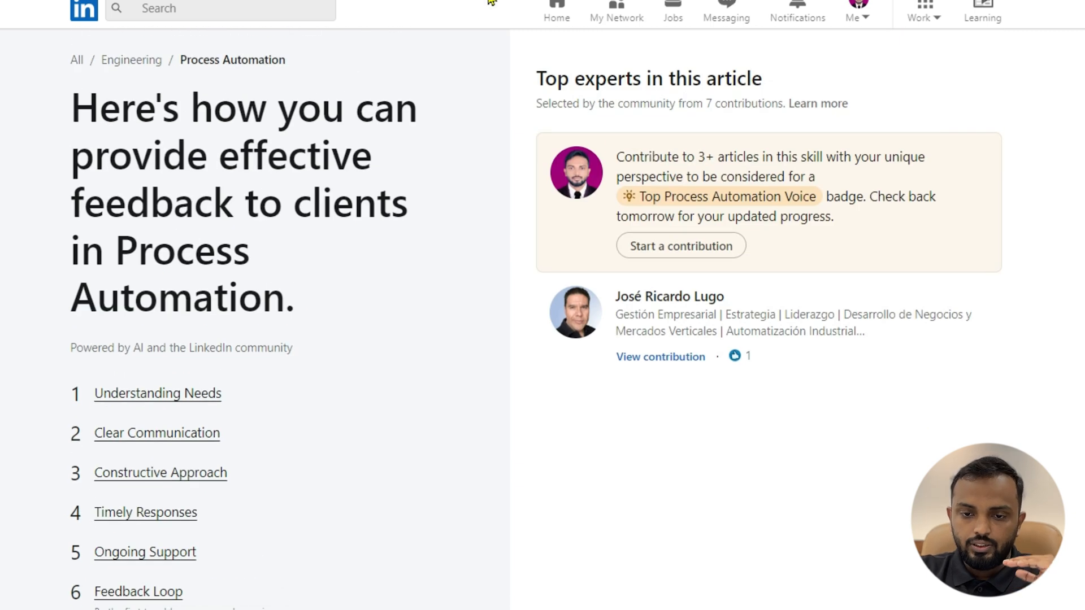
Step: Return to the Make scenario and review the URL and method of the Process Automation request after the Iterator
click(551, 28)
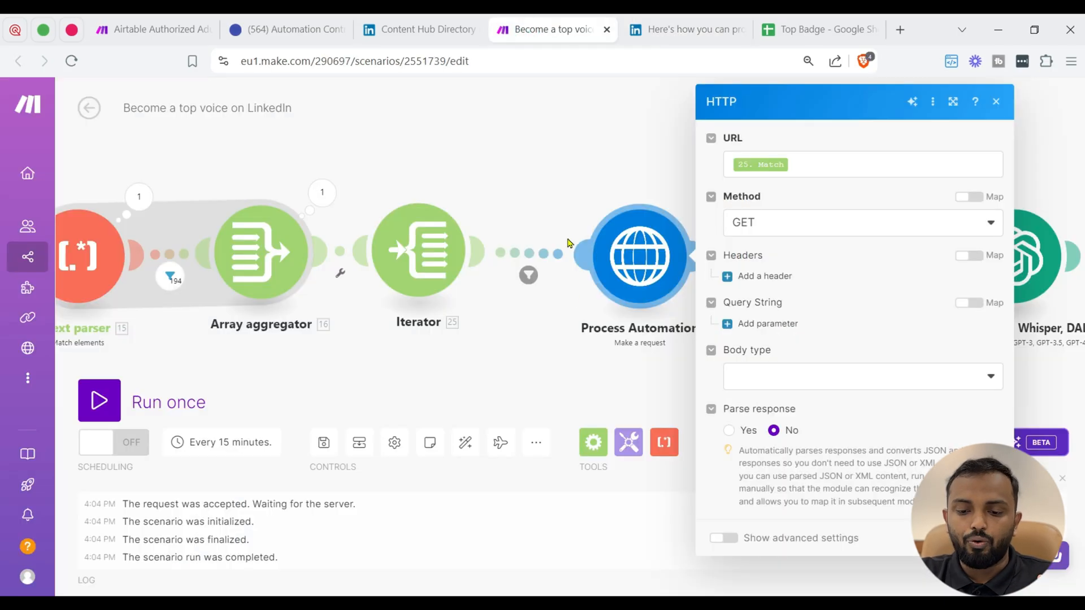
click(513, 277)
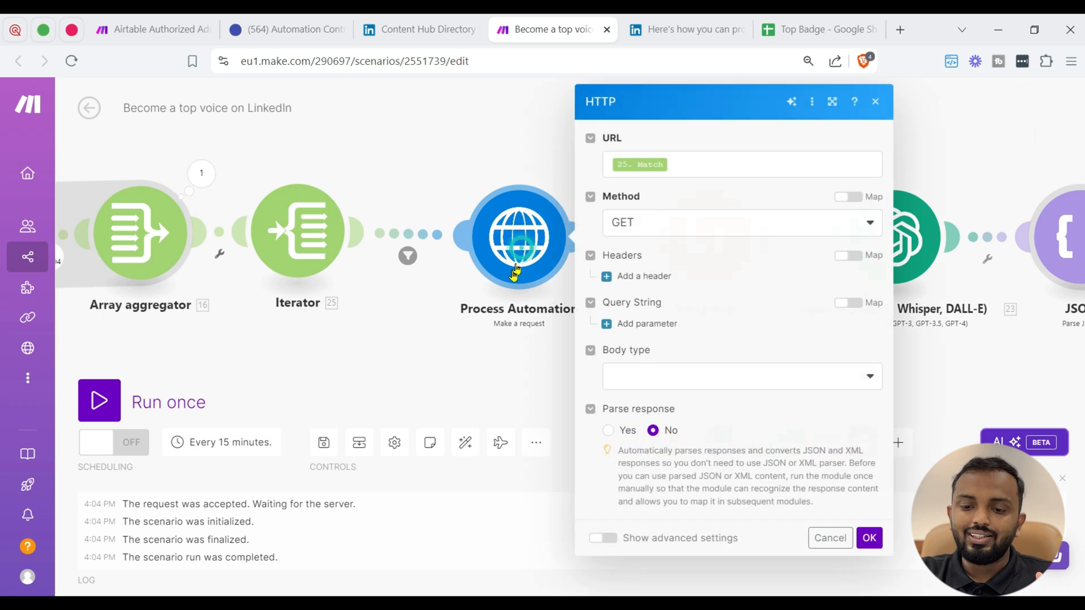
click(491, 377)
Step: Check which data feeds the HTML to text Text parser and close its settings
drag(656, 339, 527, 353)
click(573, 266)
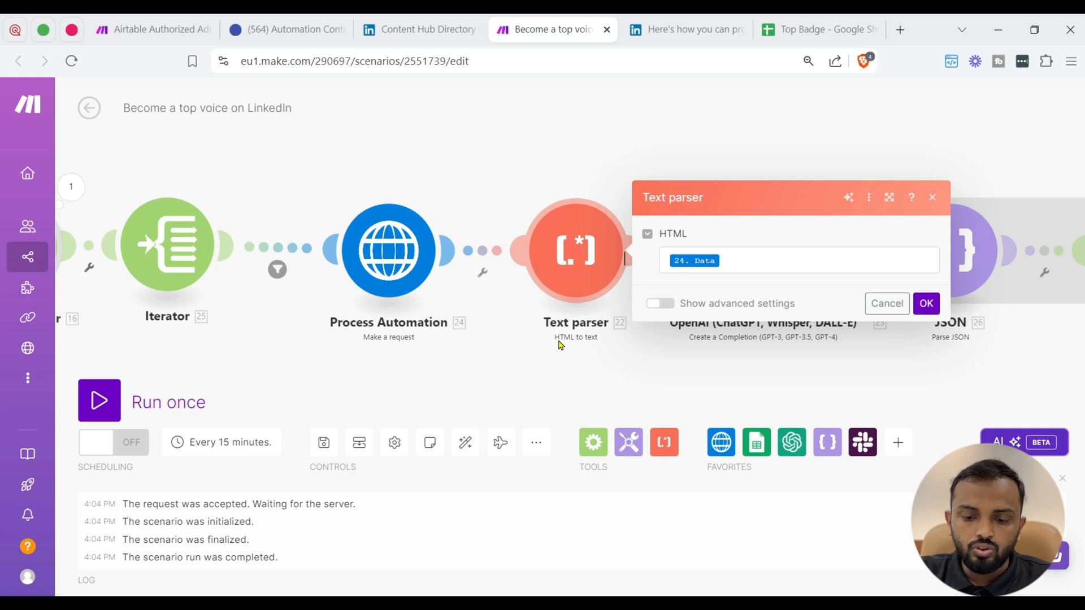
click(571, 417)
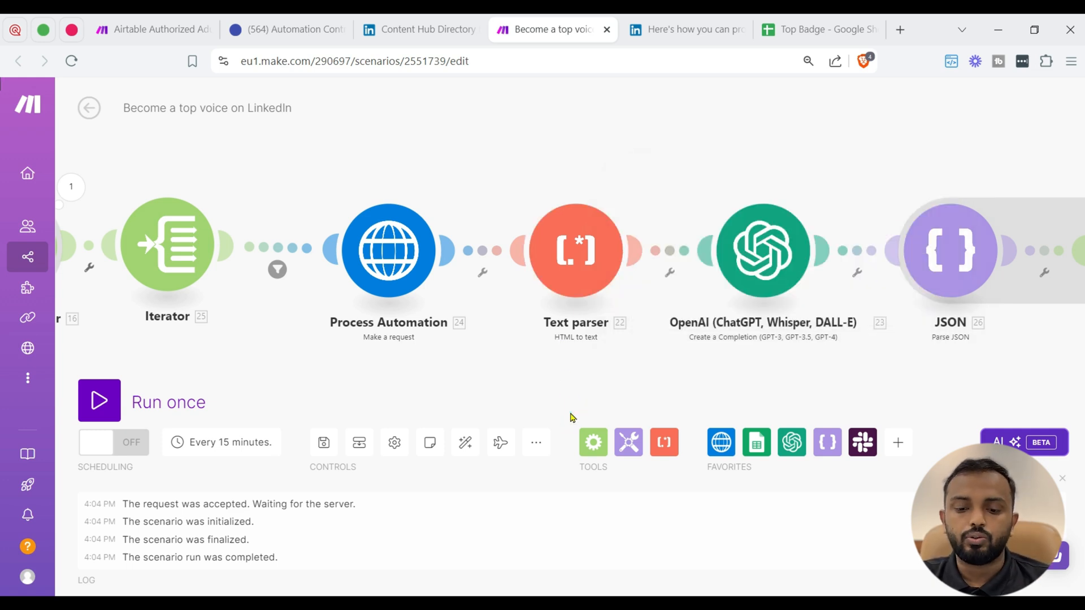
Step: Look up HTML to text among the Text parser actions, then unlink the OpenAI module from the HTML to text parser
click(666, 446)
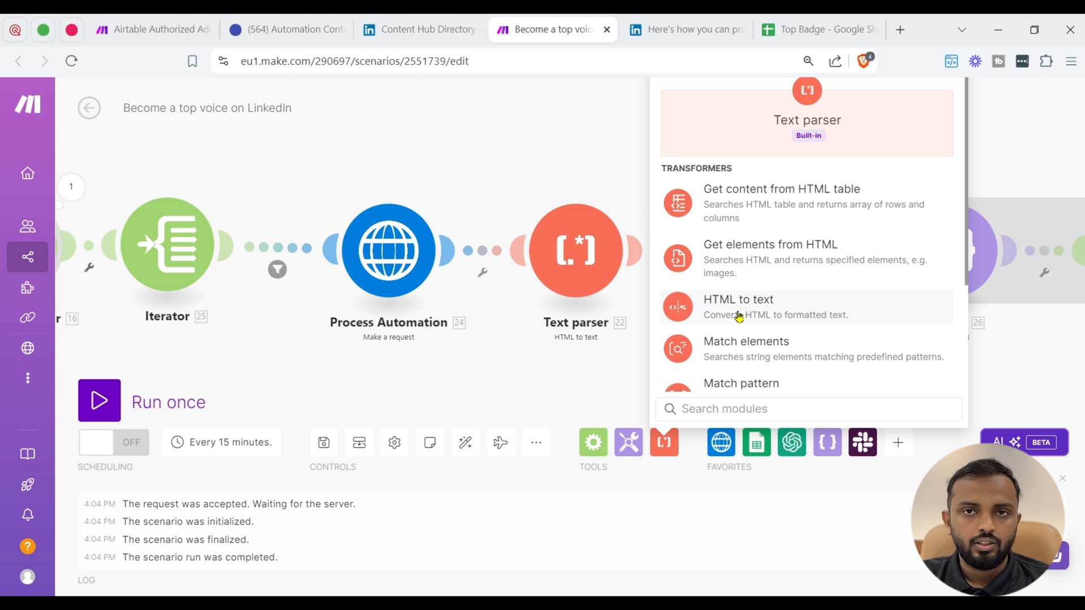
click(586, 341)
right_click(674, 250)
click(705, 287)
Step: Set the filter after the Iterator to pass bundles whose order position is less than or equal to 1
drag(420, 334, 583, 333)
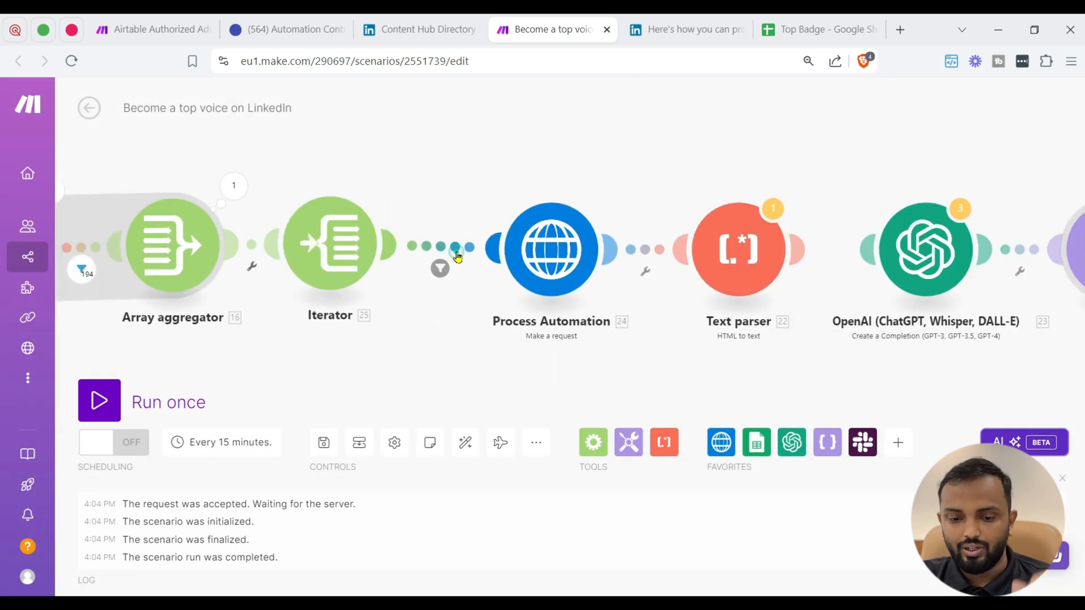
click(455, 252)
click(561, 307)
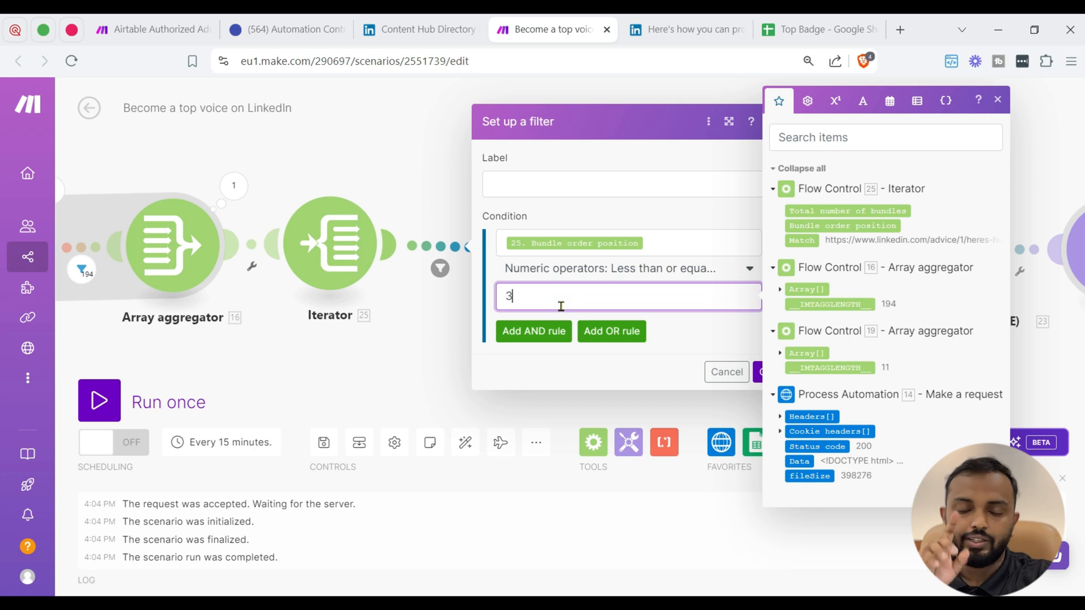
text(1)
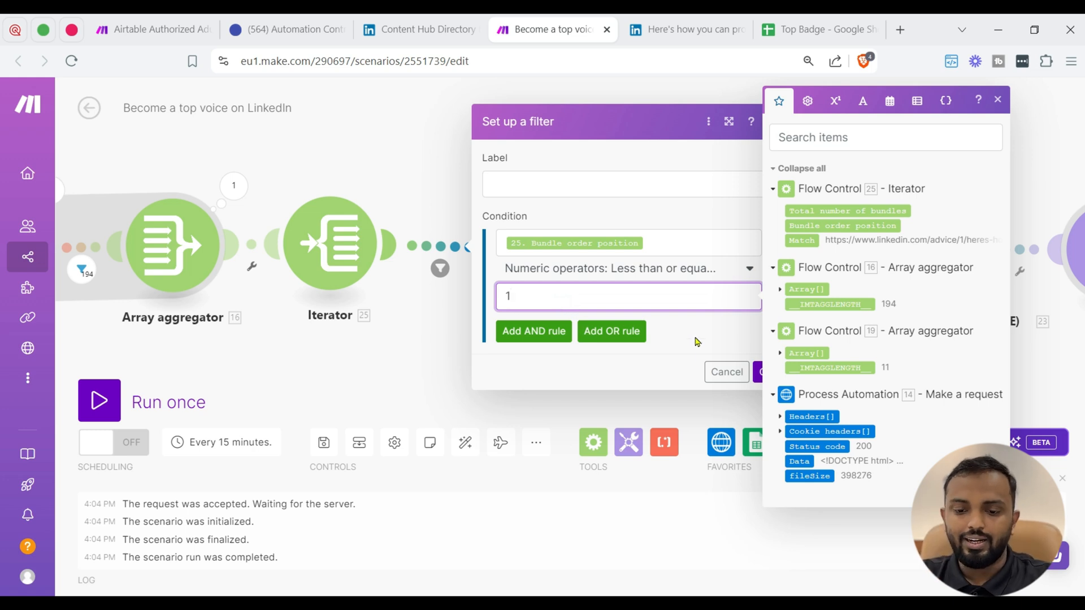
click(700, 351)
click(766, 371)
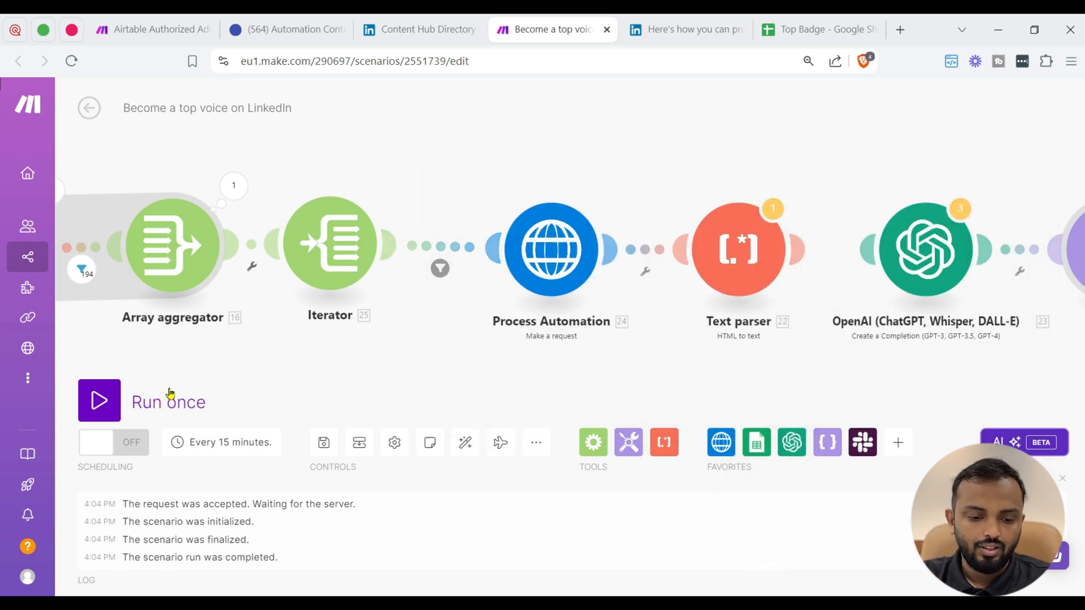
Step: Run the scenario once and inspect the text output of the HTML to text Text parser
click(167, 403)
click(435, 458)
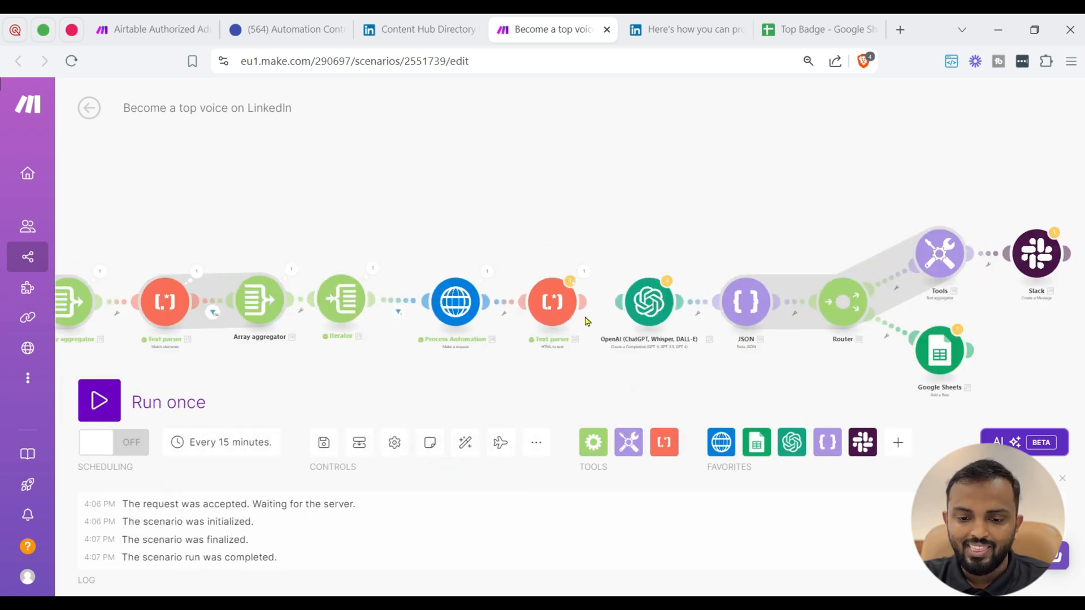
click(584, 243)
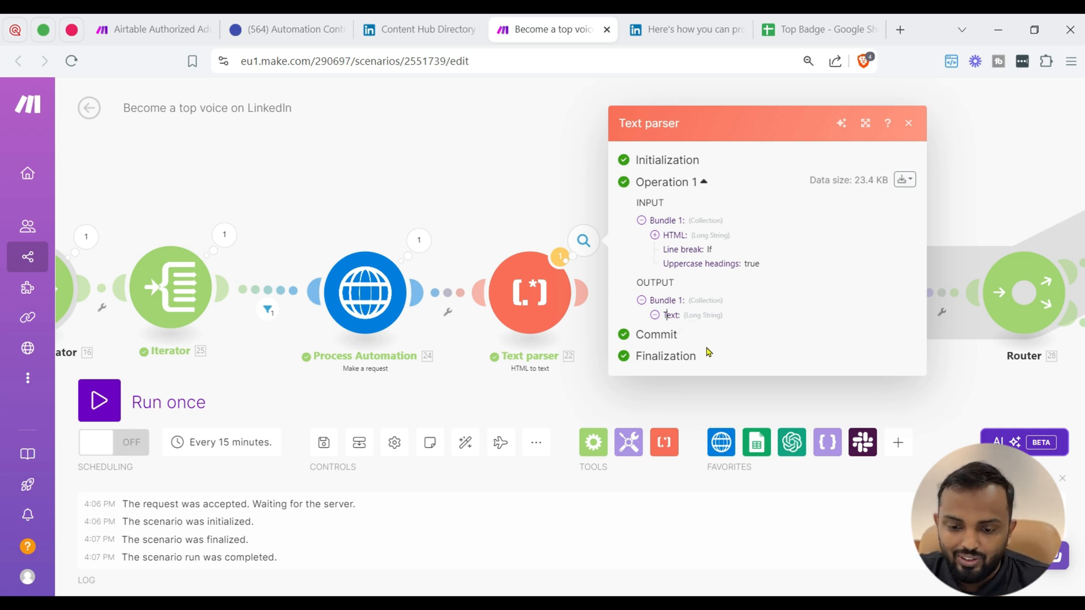
click(681, 314)
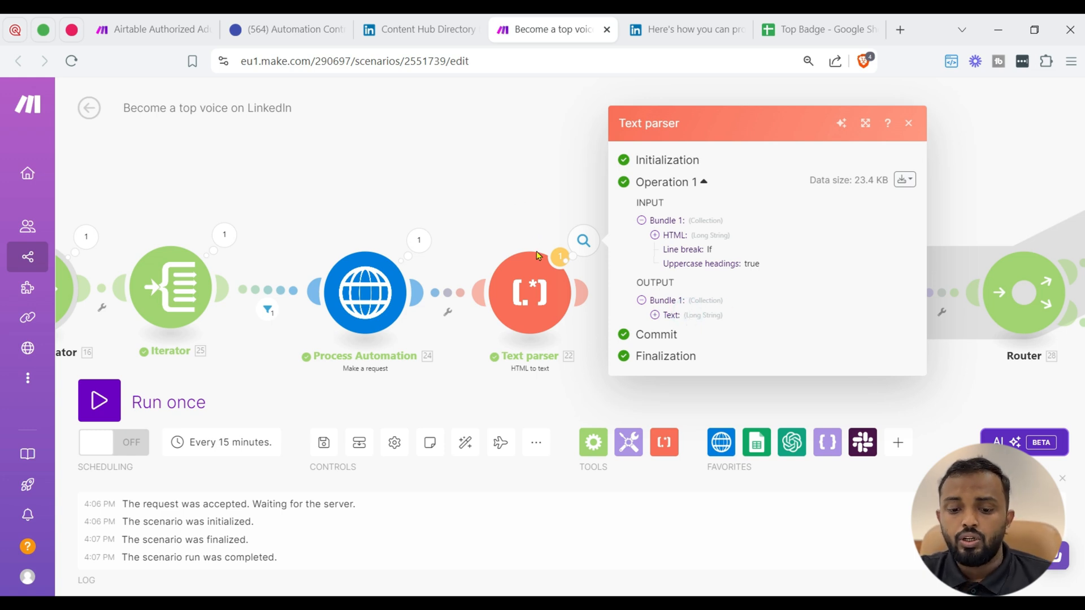
Step: Copy the article URL from the run input of the Process Automation request after the Iterator and open it in a new browser tab
click(423, 239)
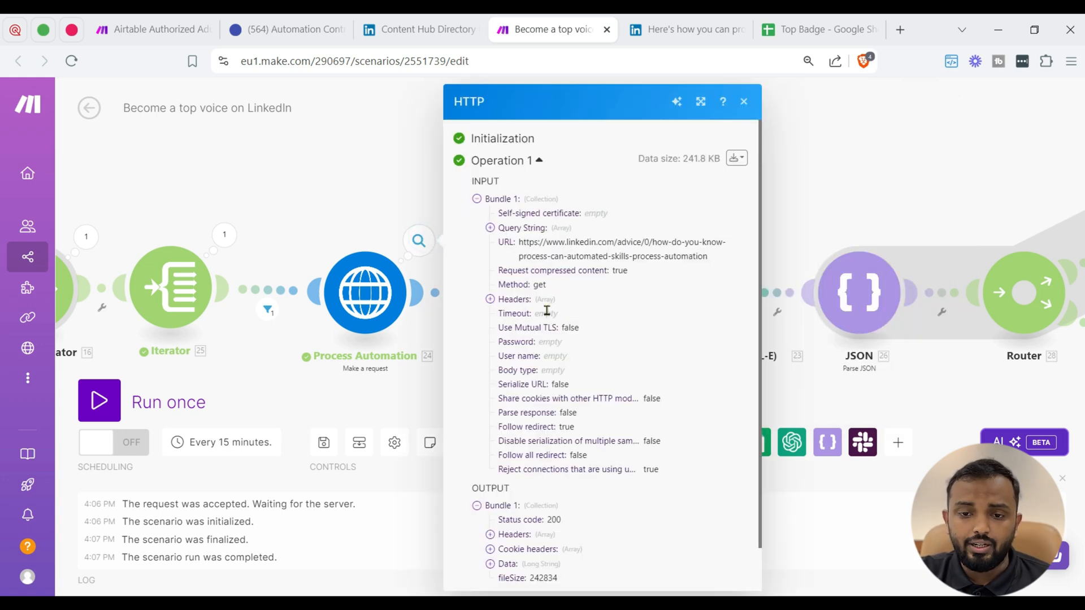
triple_click(633, 257)
key(ctrl+c)
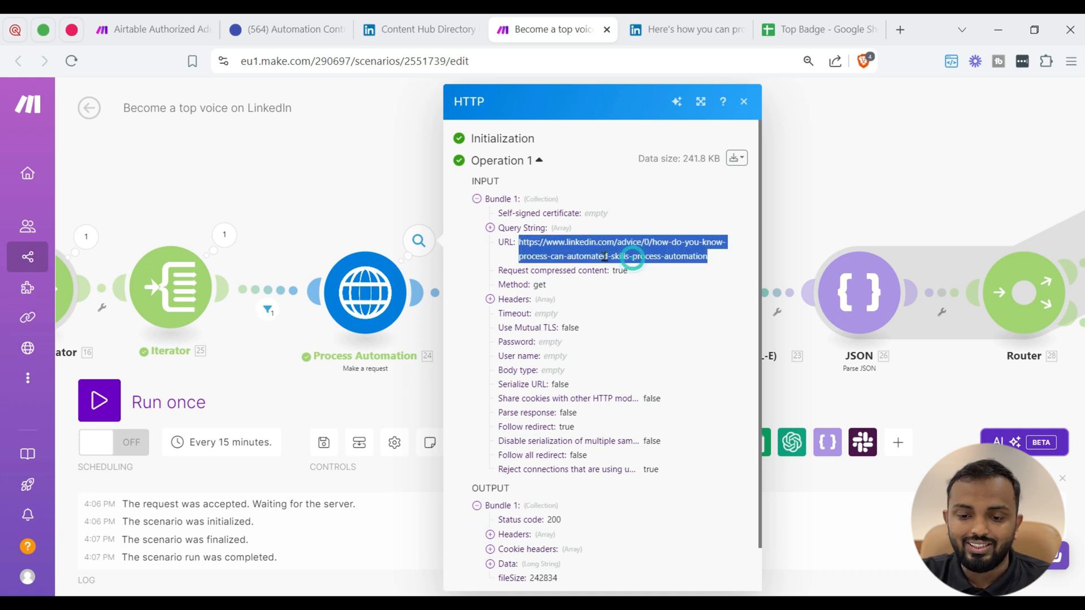
click(900, 29)
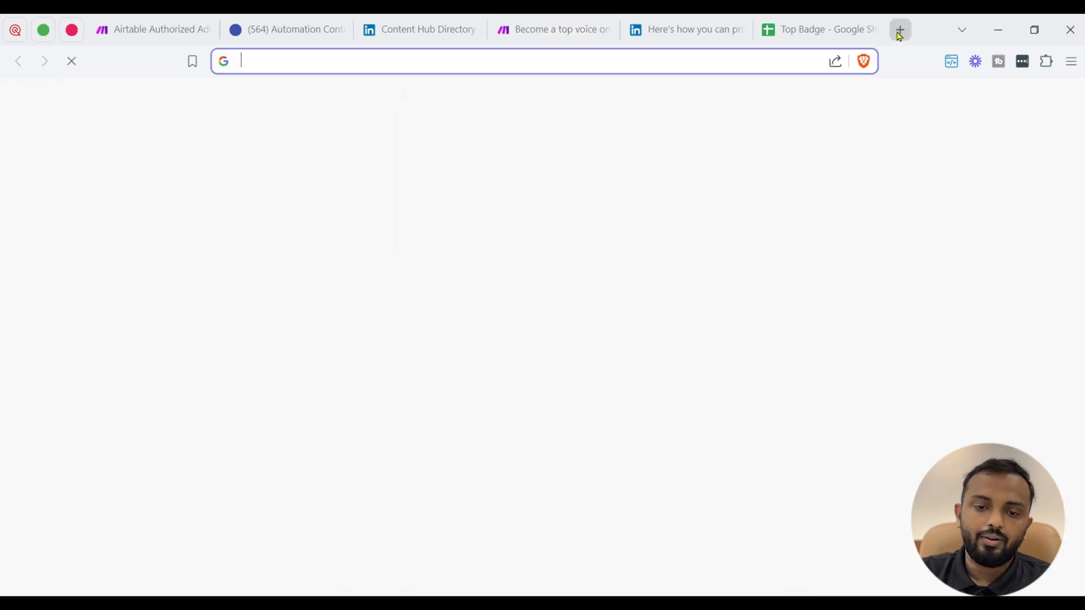
key(ctrl+v)
key(Return)
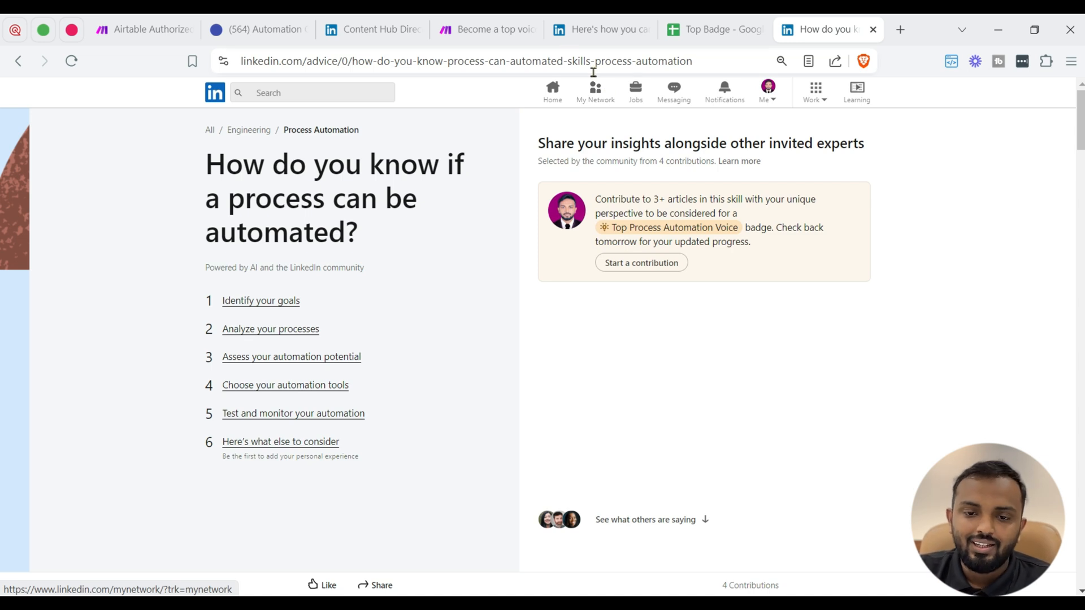
Step: Return to the Make scenario, examine the Data output of the Process Automation request and close its run details
click(497, 30)
click(372, 378)
click(418, 241)
scroll(536, 509, down, 1)
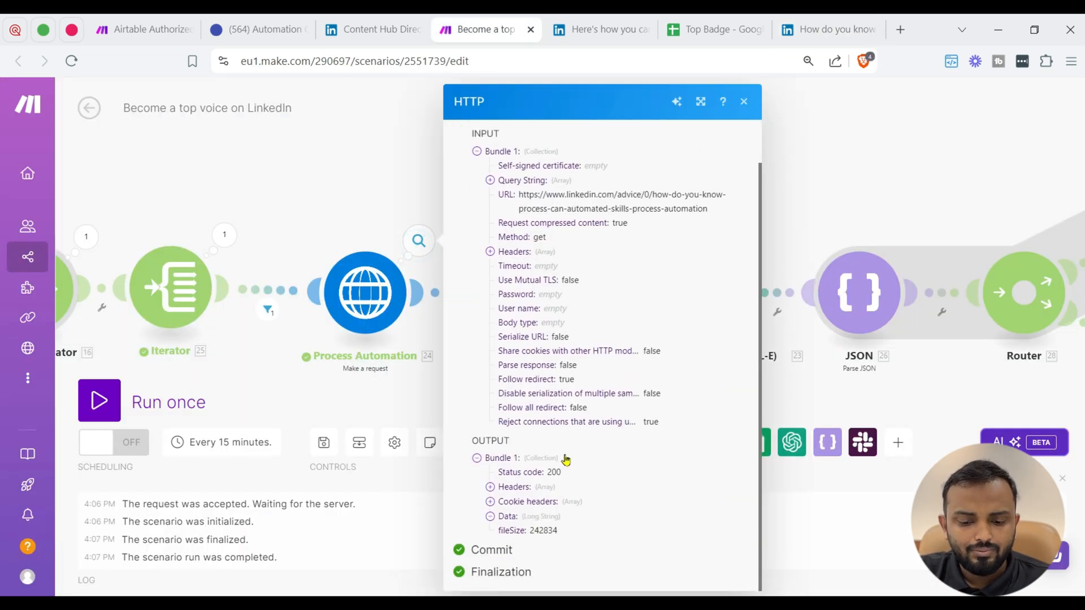
click(379, 212)
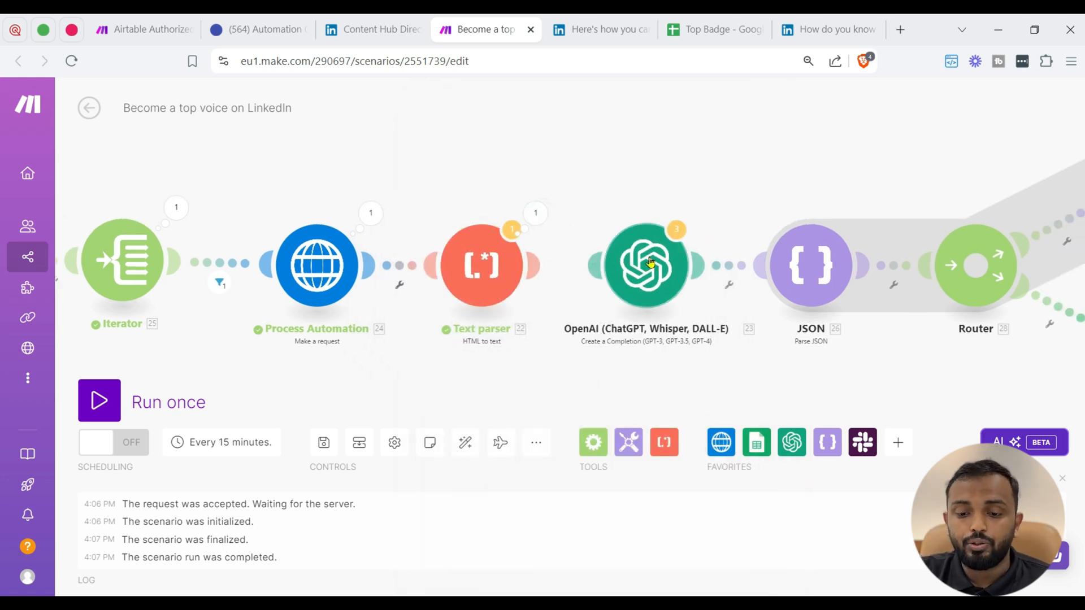
Step: Reconnect the OpenAI module to the Text parser and open its settings in the enlarged view
drag(646, 265, 623, 280)
click(628, 284)
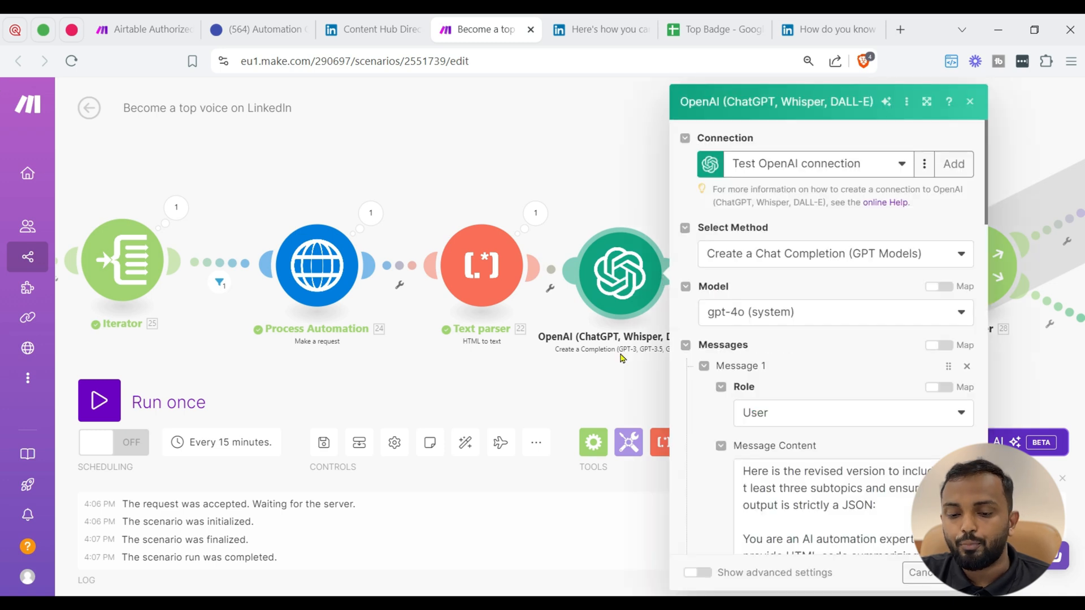
drag(606, 373, 570, 376)
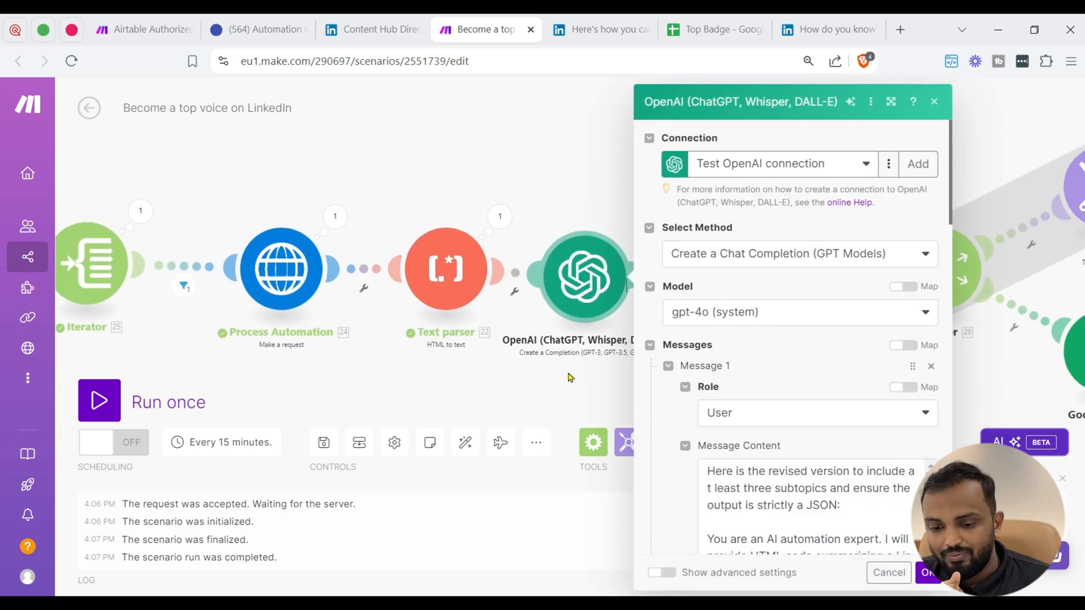
click(891, 102)
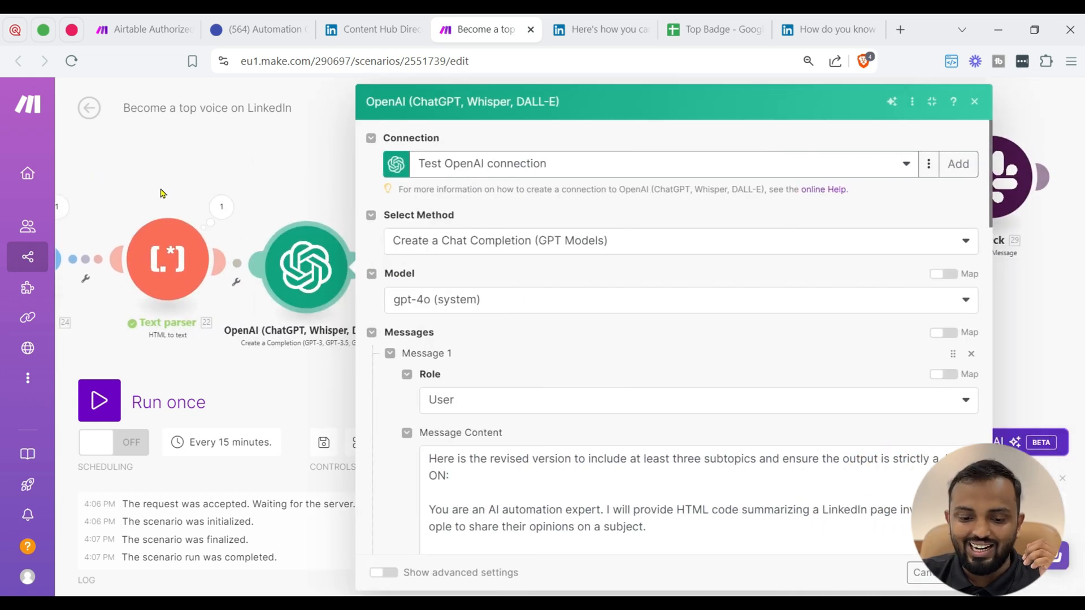
Step: Read through the OpenAI message content, including the answer instructions and the JSON output structure with subtopics, answers and voice URLs
scroll(661, 291, down, 2)
scroll(662, 292, down, 2)
scroll(639, 339, up, 2)
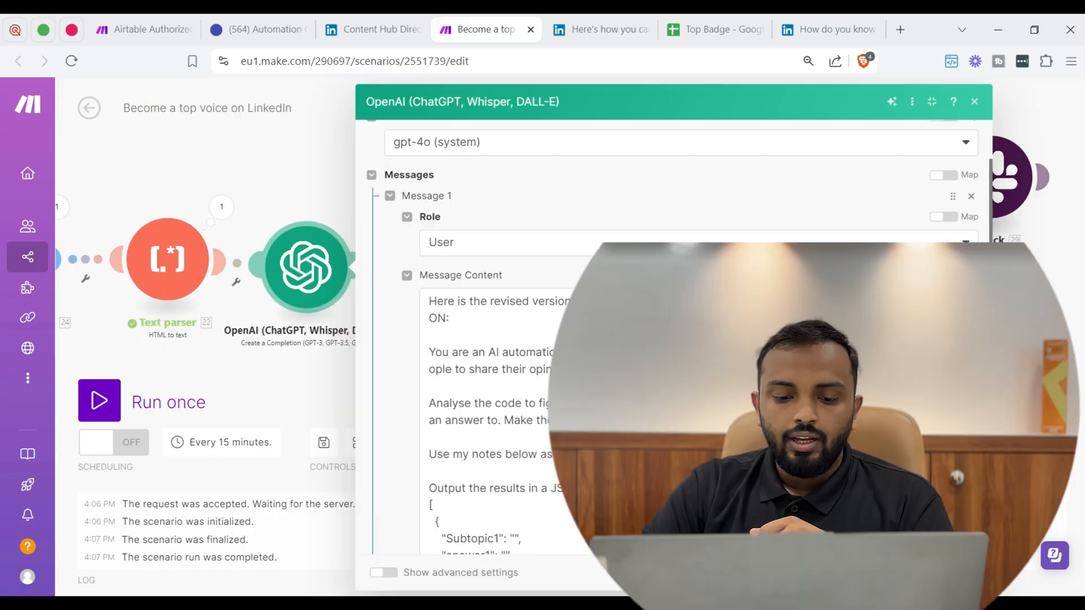
scroll(583, 341, down, 5)
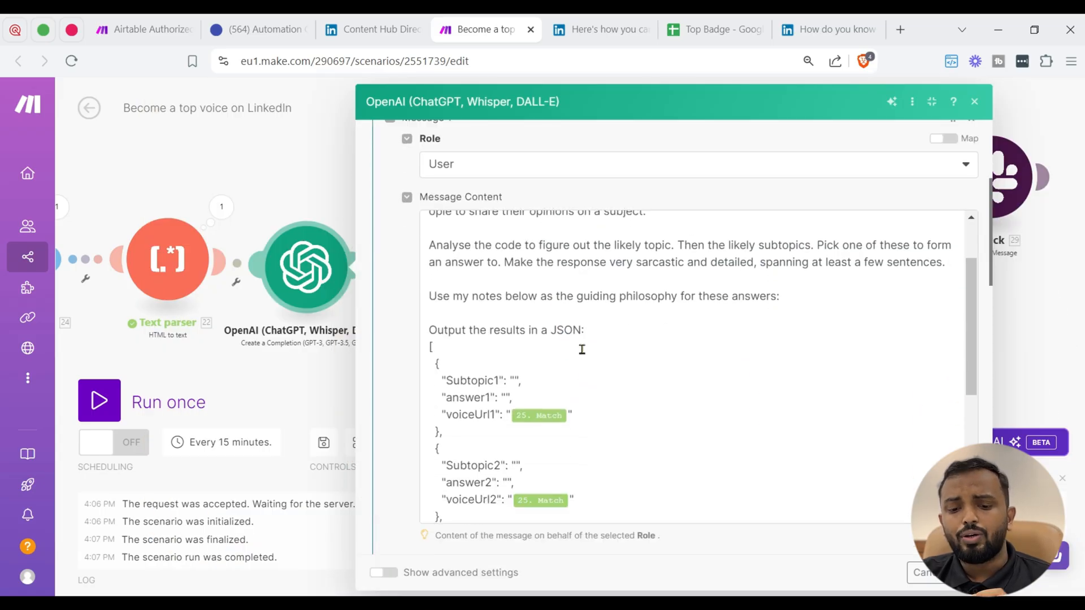
scroll(584, 347, down, 2)
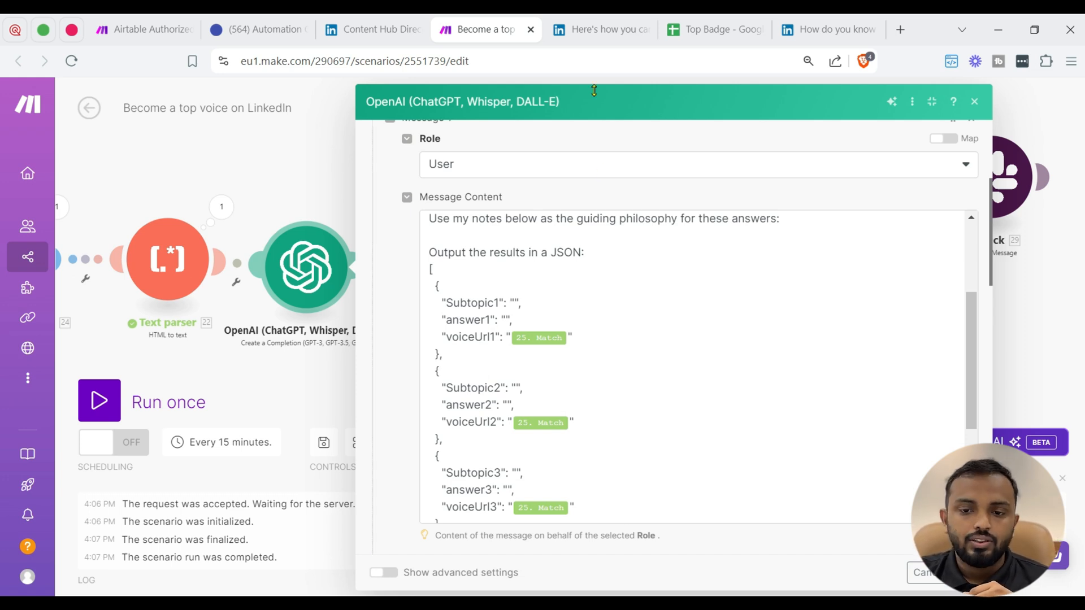
Step: Compare the prompt with the subtopics of the LinkedIn article, then return to Make and close the OpenAI settings
click(813, 30)
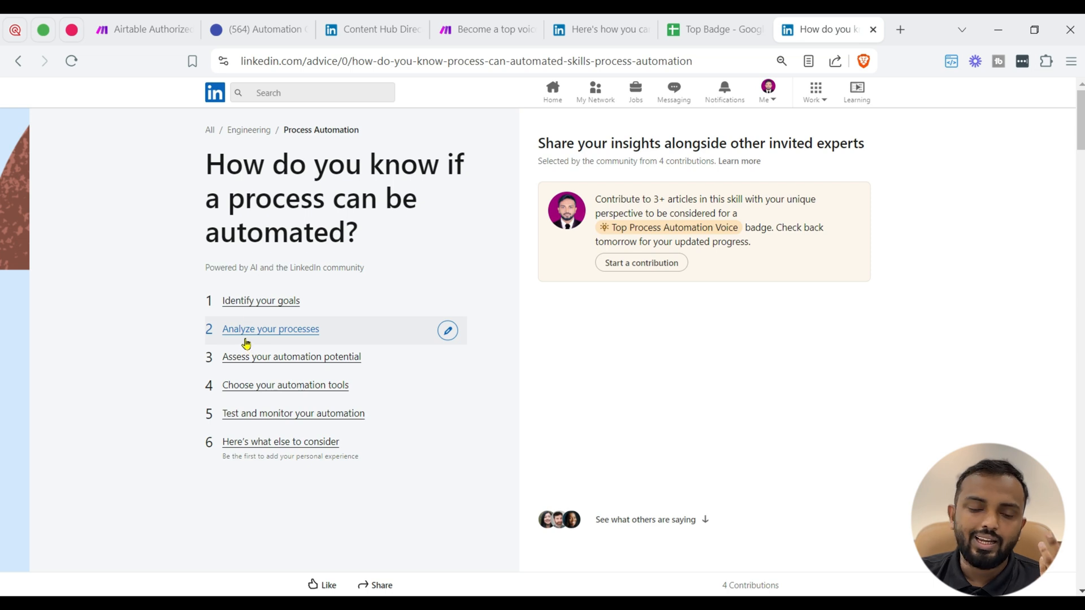
click(484, 26)
click(343, 195)
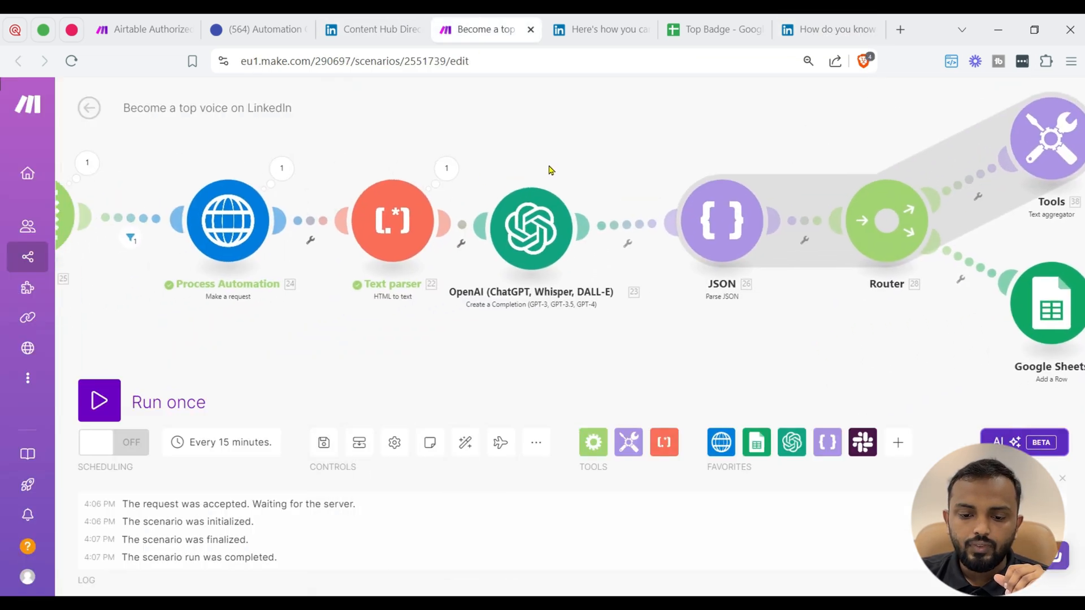
Step: Unlink the JSON module from the OpenAI module and run the scenario once
click(650, 219)
click(378, 346)
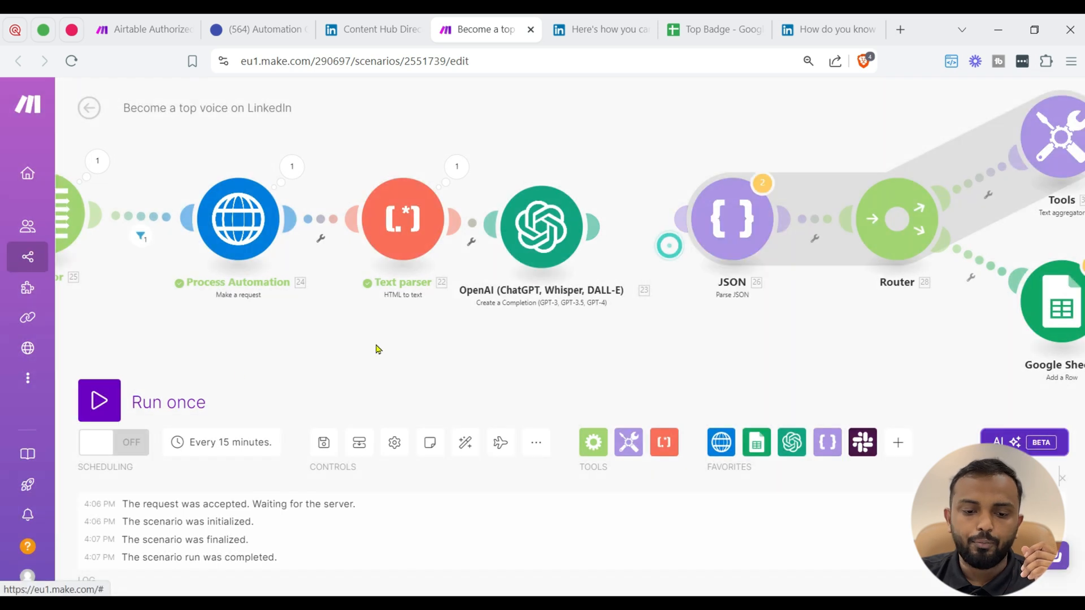
click(187, 409)
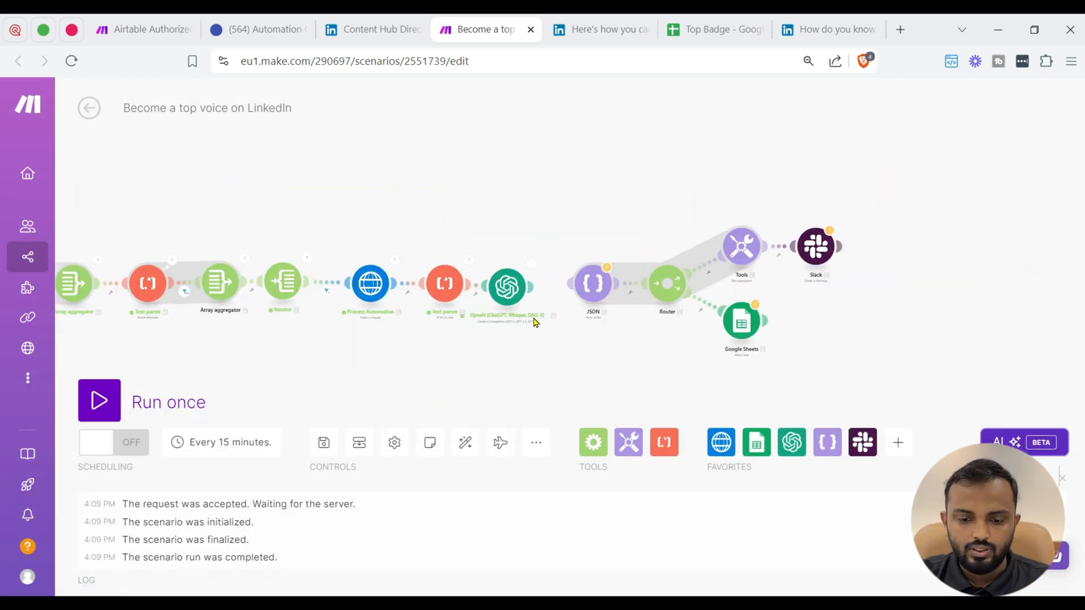
Step: Examine the OpenAI run output by expanding its result and the message content of the first choice
scroll(533, 316, up, 4)
click(537, 208)
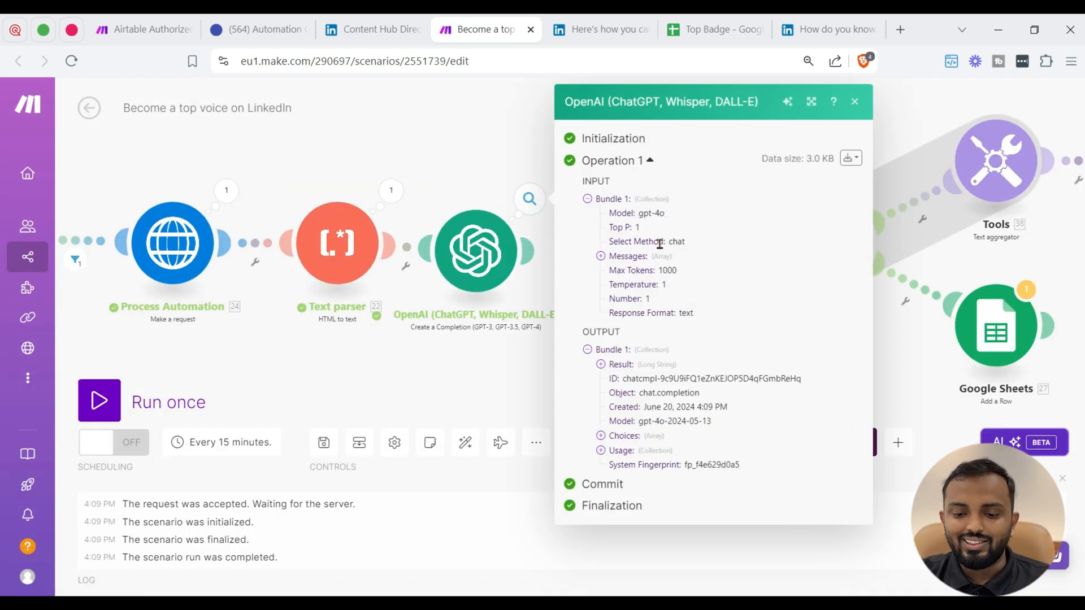
click(621, 367)
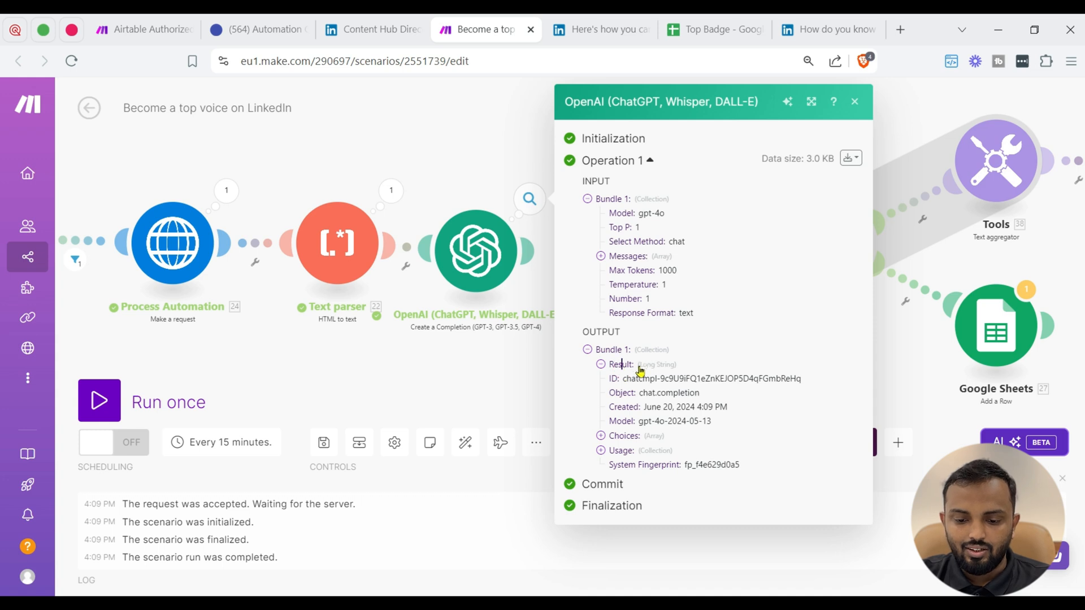
click(619, 436)
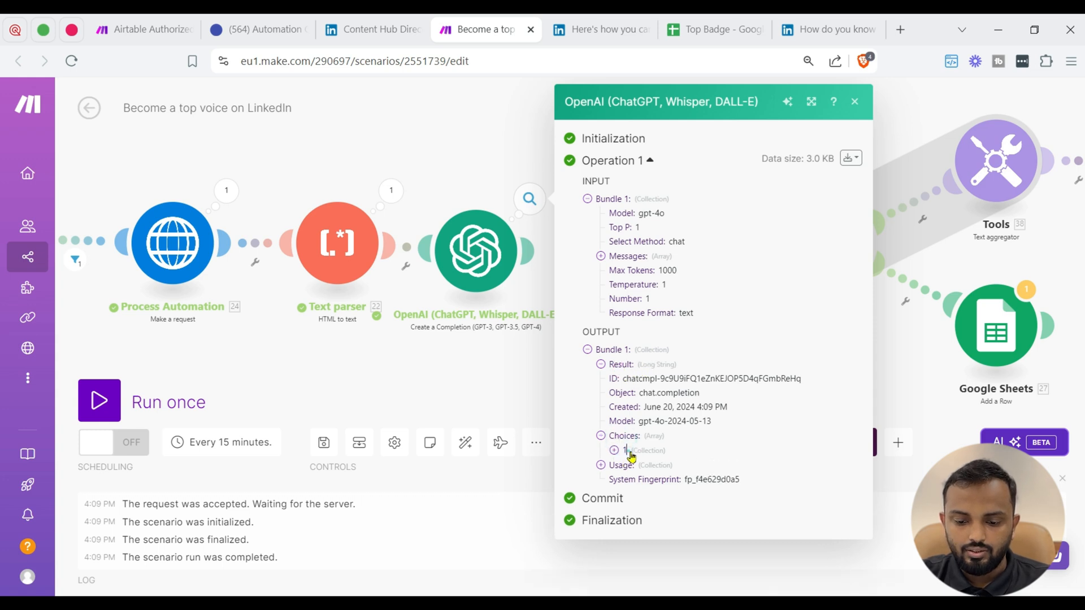
click(621, 450)
click(651, 480)
click(666, 508)
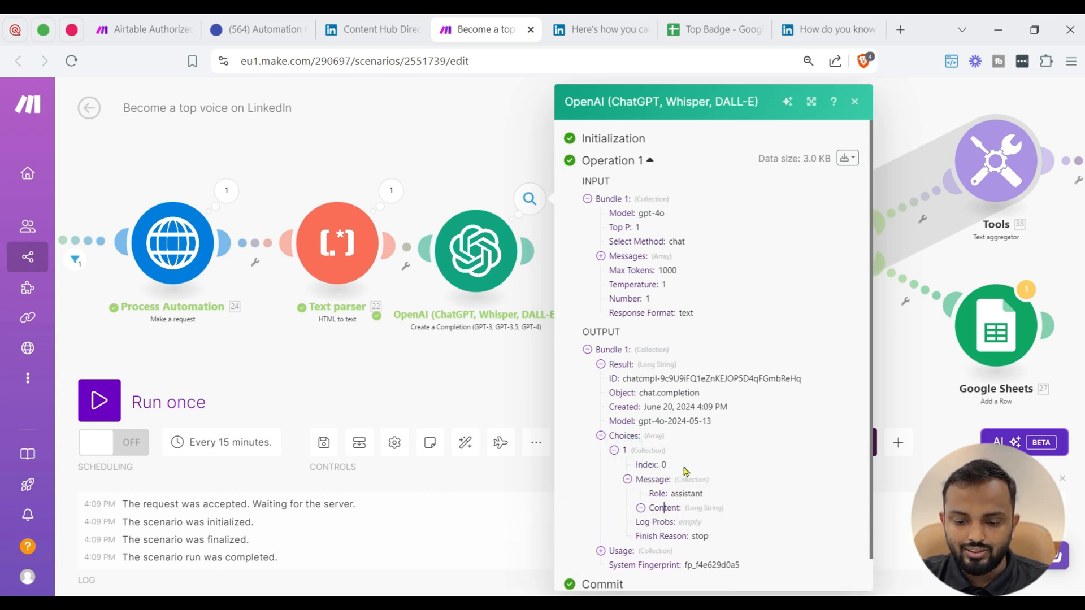
scroll(685, 476, down, 1)
scroll(683, 475, up, 1)
Step: Open the OpenAI output bundle content and read the generated subtopic and first answer
click(846, 157)
click(823, 206)
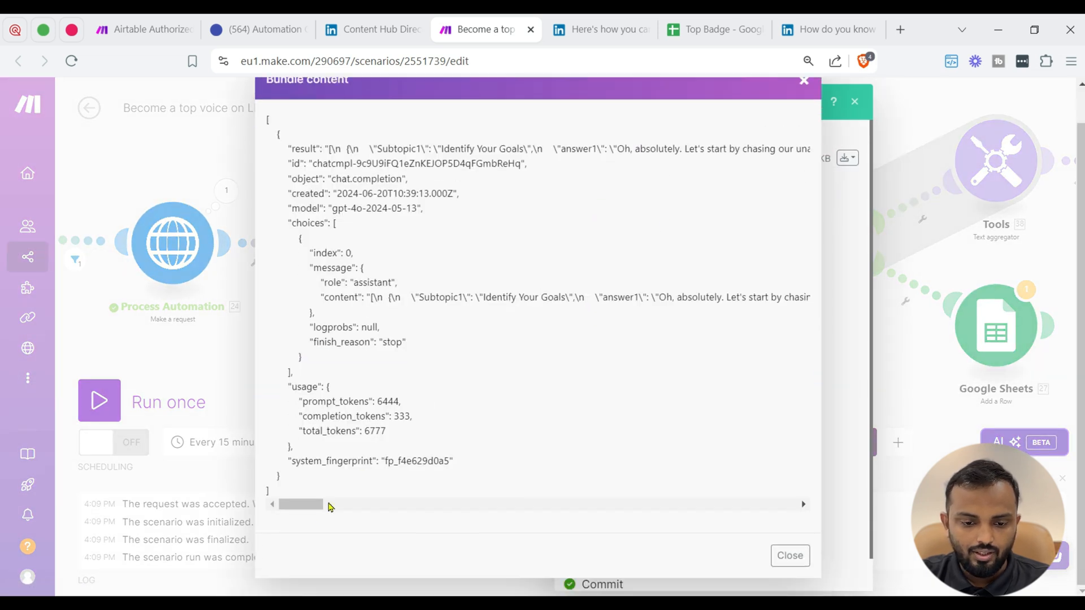
mouse_move(315, 513)
mouse_down()
mouse_move(340, 512)
mouse_move(329, 511)
mouse_up()
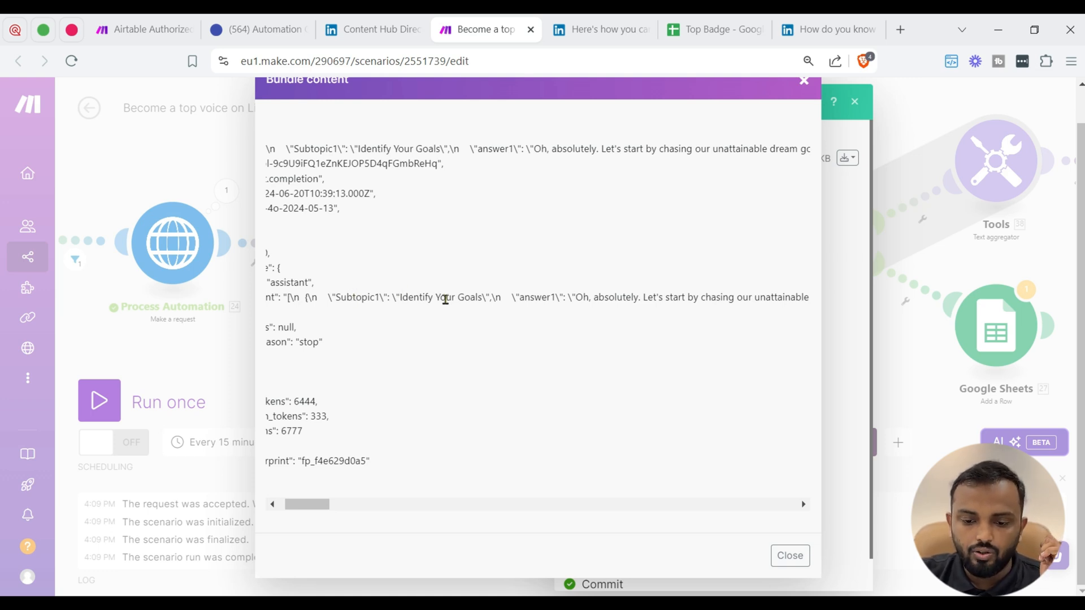
drag(315, 505, 331, 505)
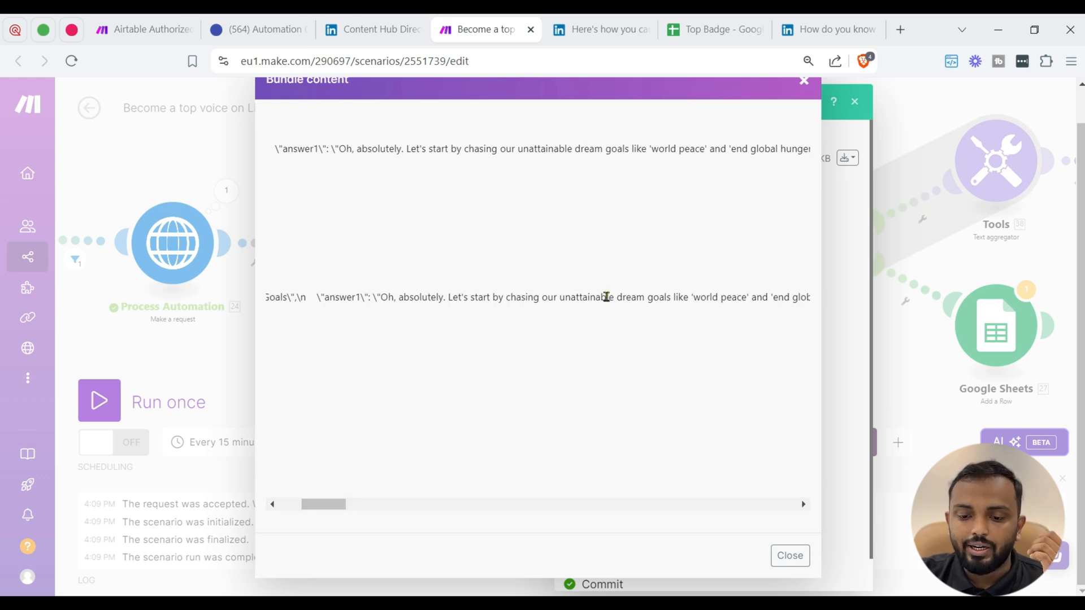
drag(335, 511, 351, 513)
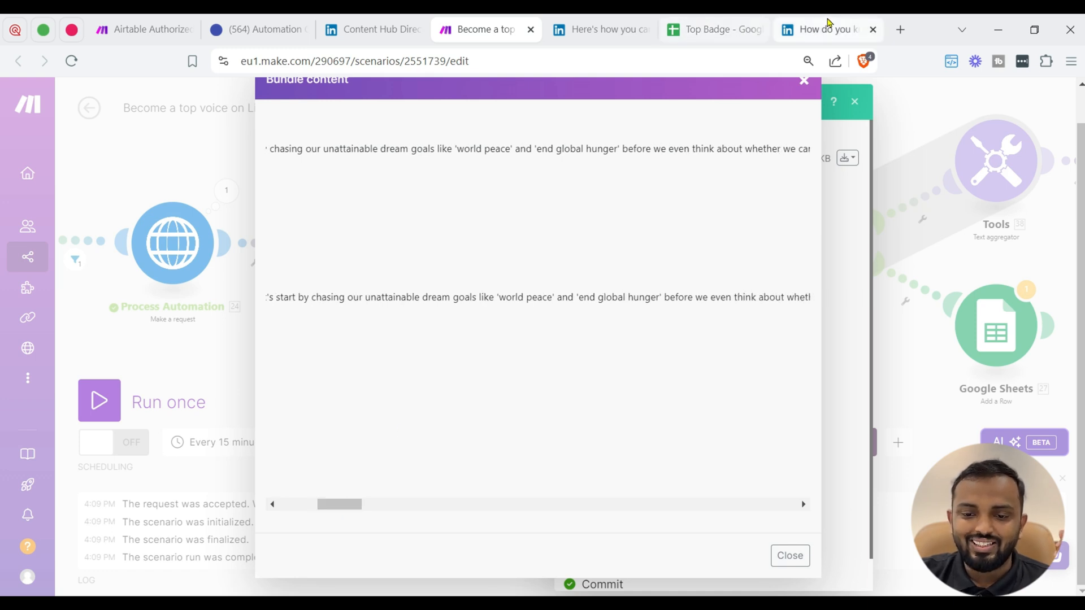
Step: Check the "Identify your goals" section of the LinkedIn article, then return to Make and close the bundle content
click(819, 31)
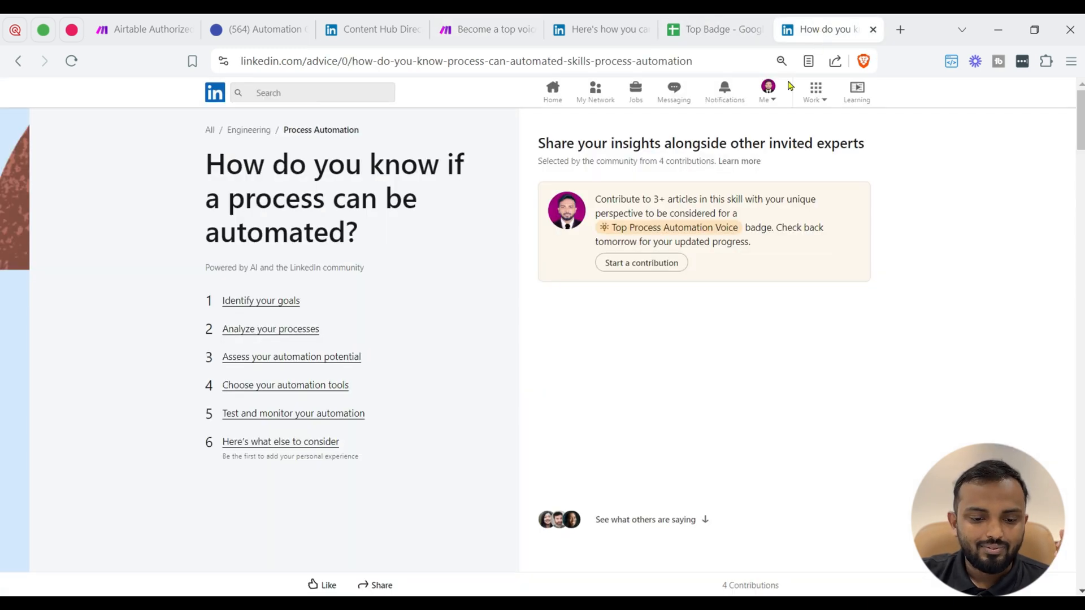
click(281, 304)
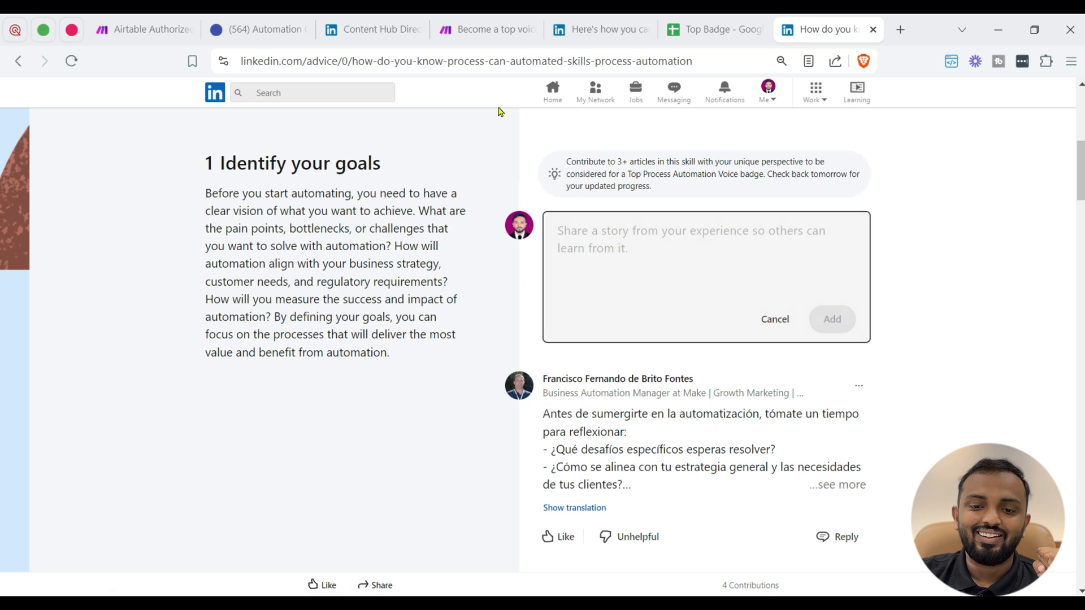
click(493, 33)
click(243, 346)
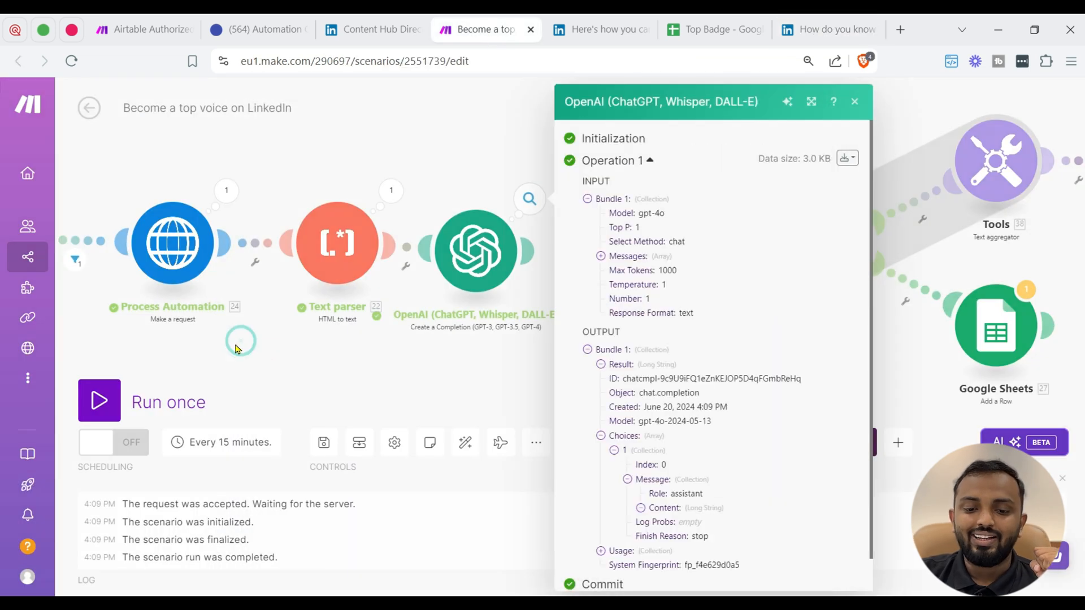
Step: Close the OpenAI run output and reconnect the JSON module to the OpenAI module
click(366, 362)
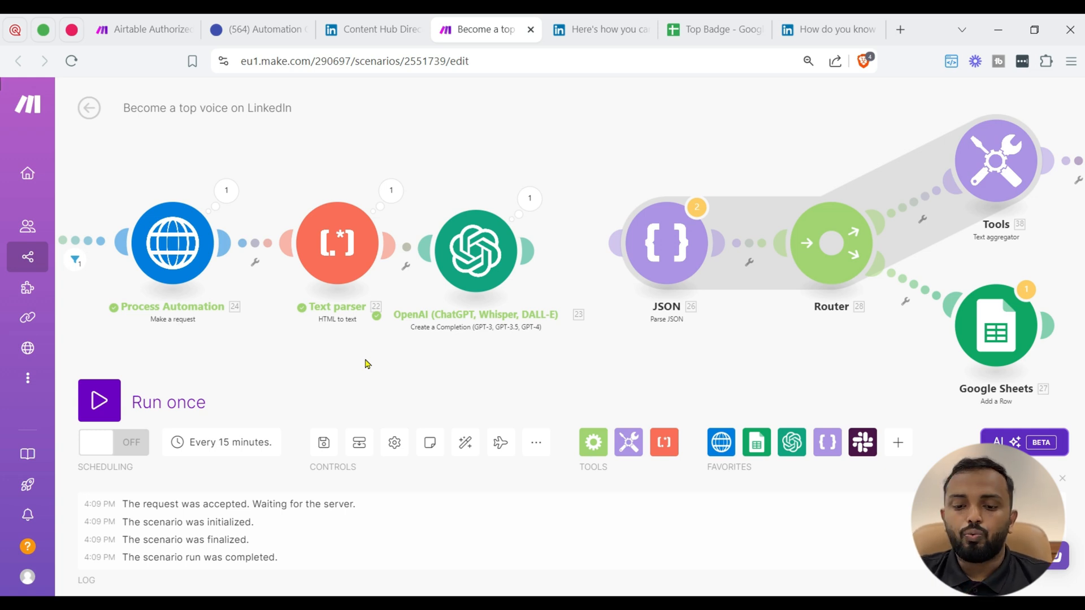
drag(599, 342, 408, 346)
scroll(409, 345, down, 2)
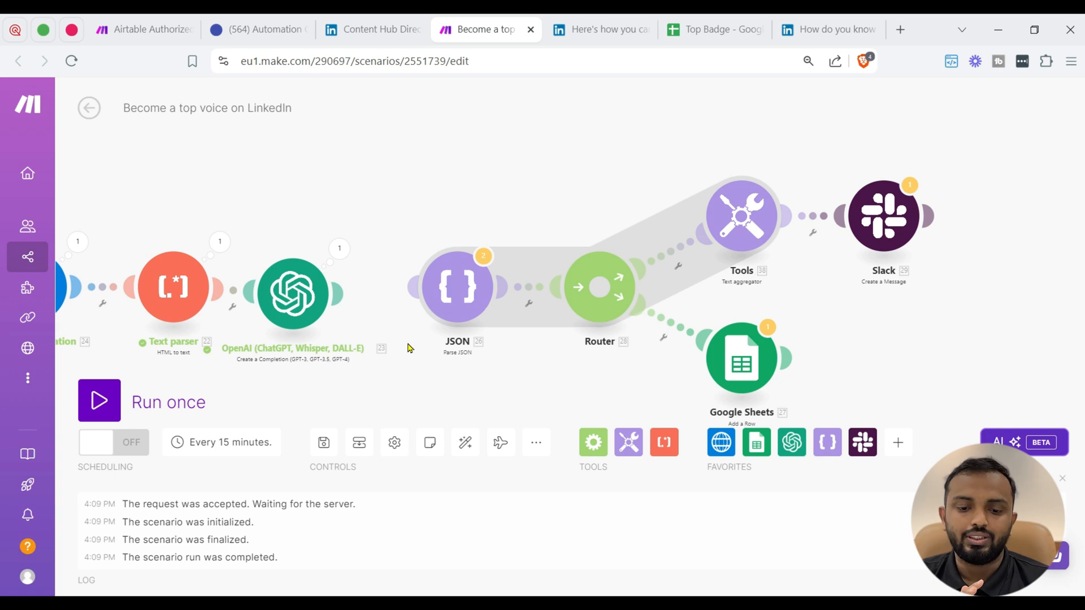
drag(447, 303, 421, 315)
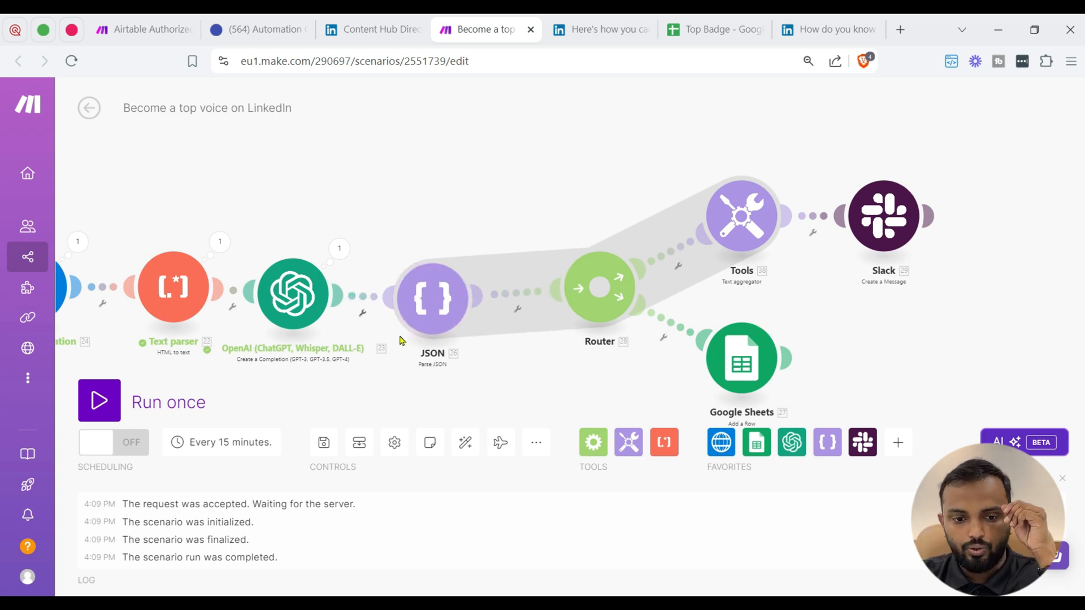
Step: Reload the scenario page and discard the unsaved changes
drag(236, 226, 439, 170)
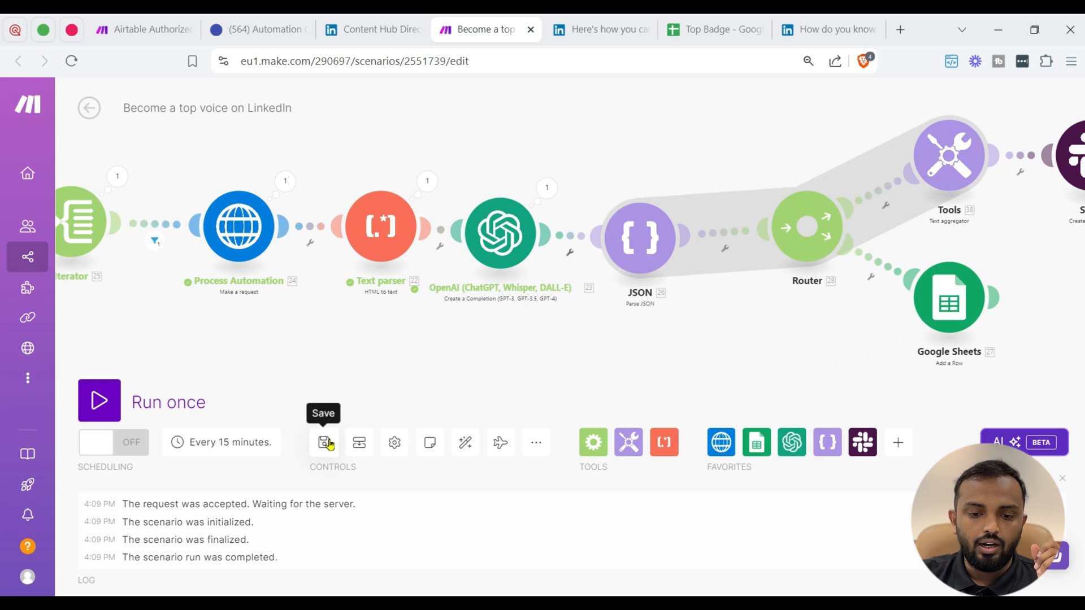
scroll(441, 335, down, 3)
drag(372, 343, 437, 341)
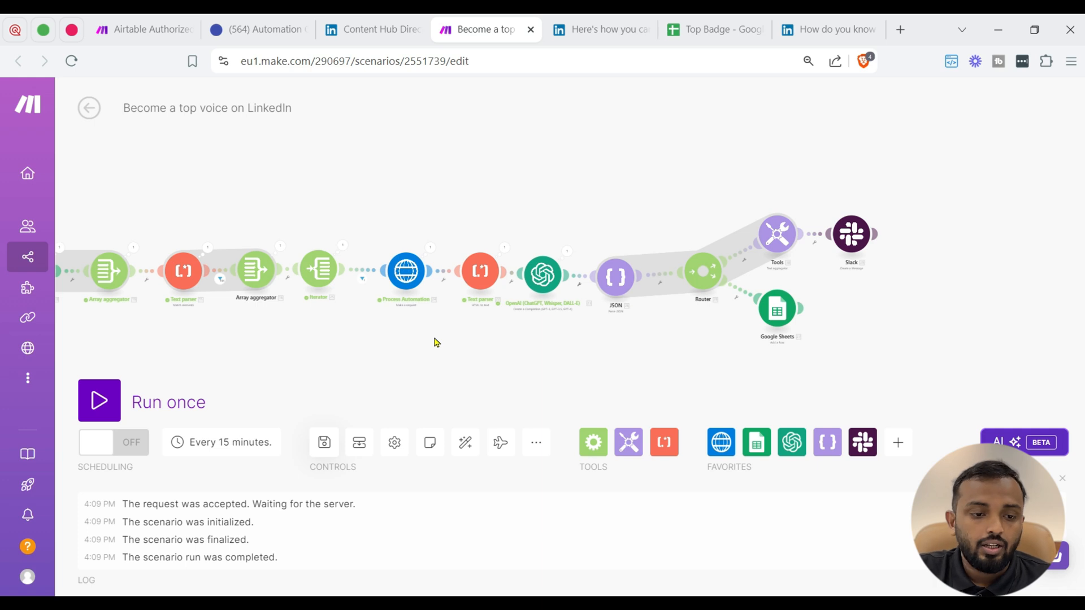
click(71, 61)
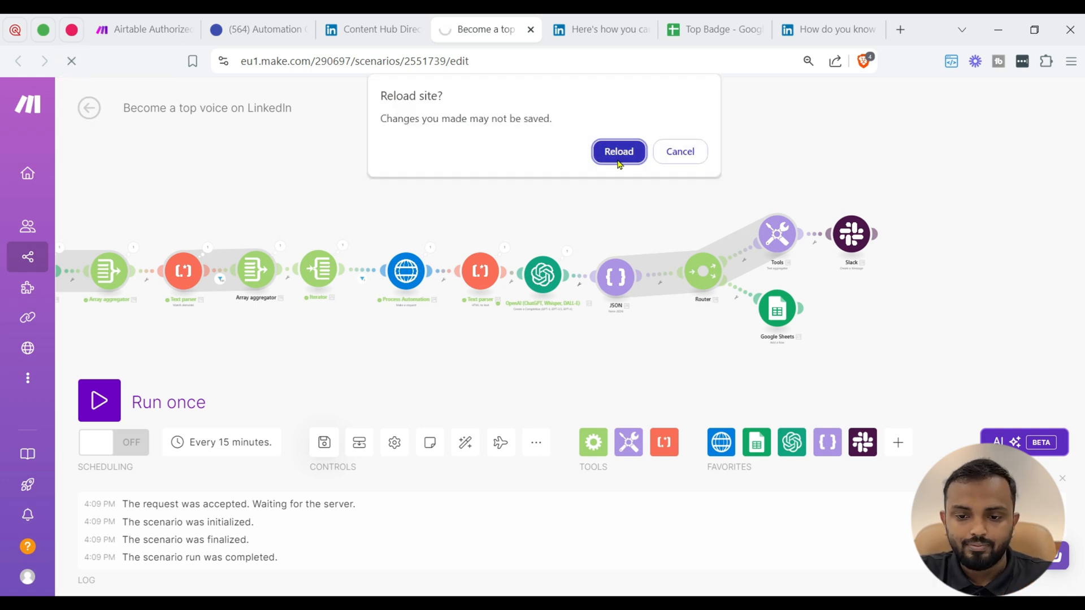
click(618, 153)
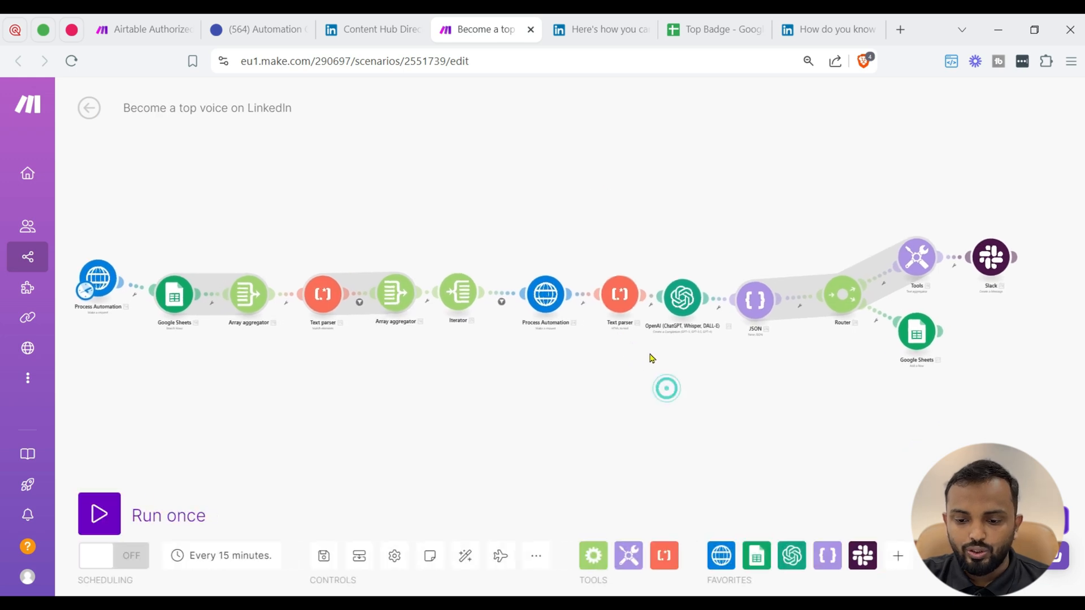
Step: Unlink the JSON module from the OpenAI module in the reloaded scenario and run it once
scroll(732, 331, up, 3)
right_click(720, 298)
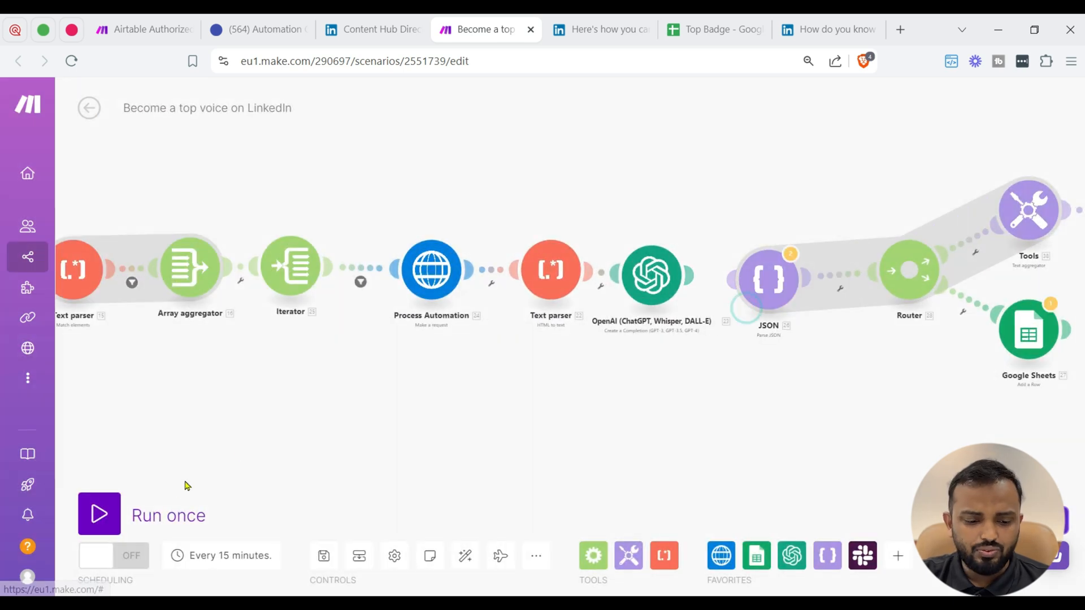
click(174, 507)
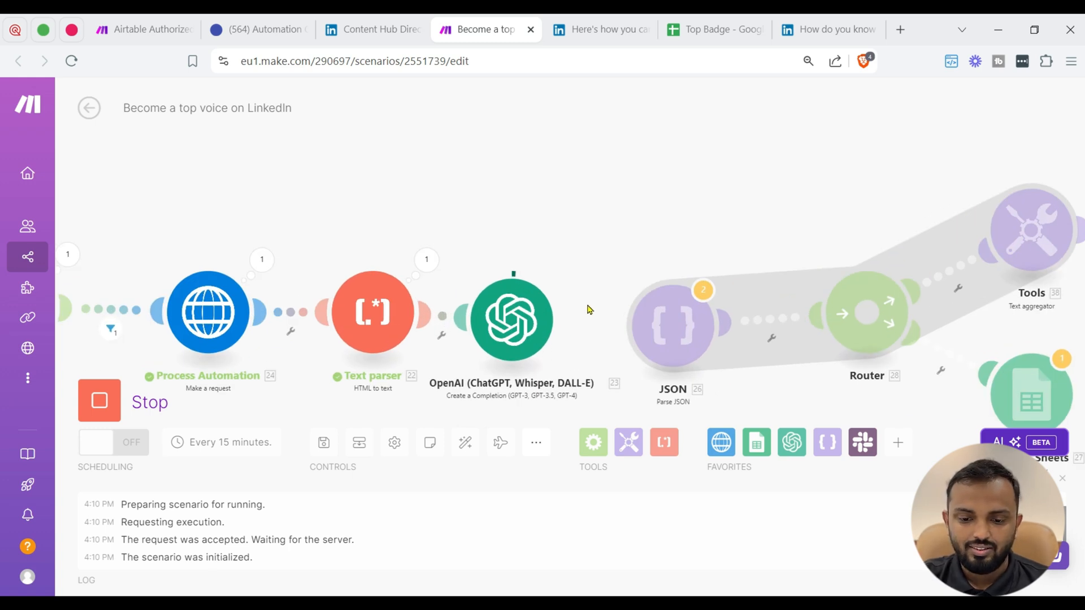
Step: Examine the new OpenAI run output by expanding the first choice's message and its content
click(566, 268)
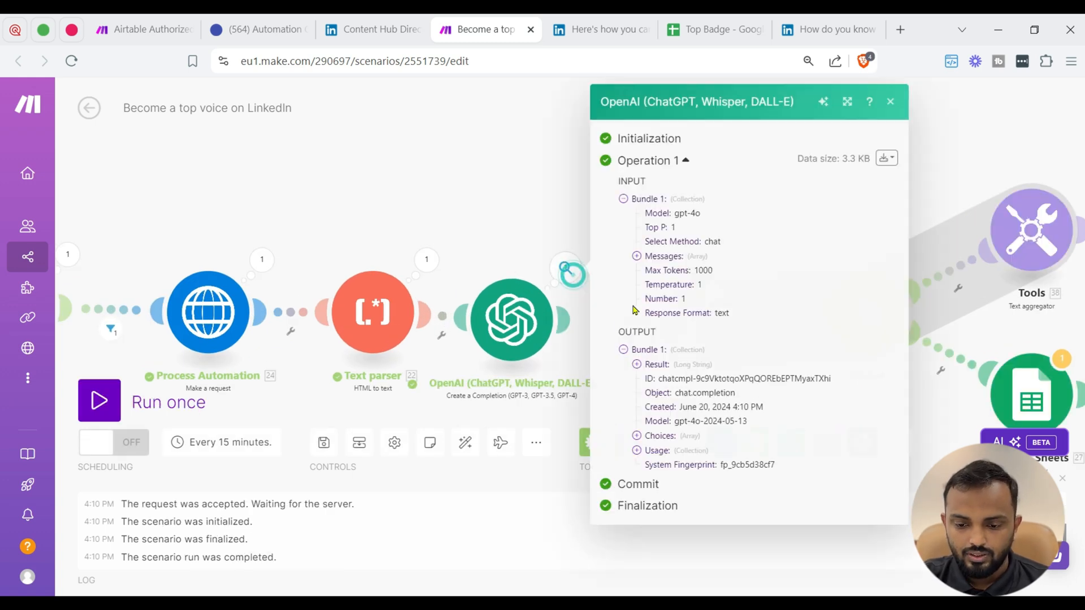
click(667, 438)
click(657, 450)
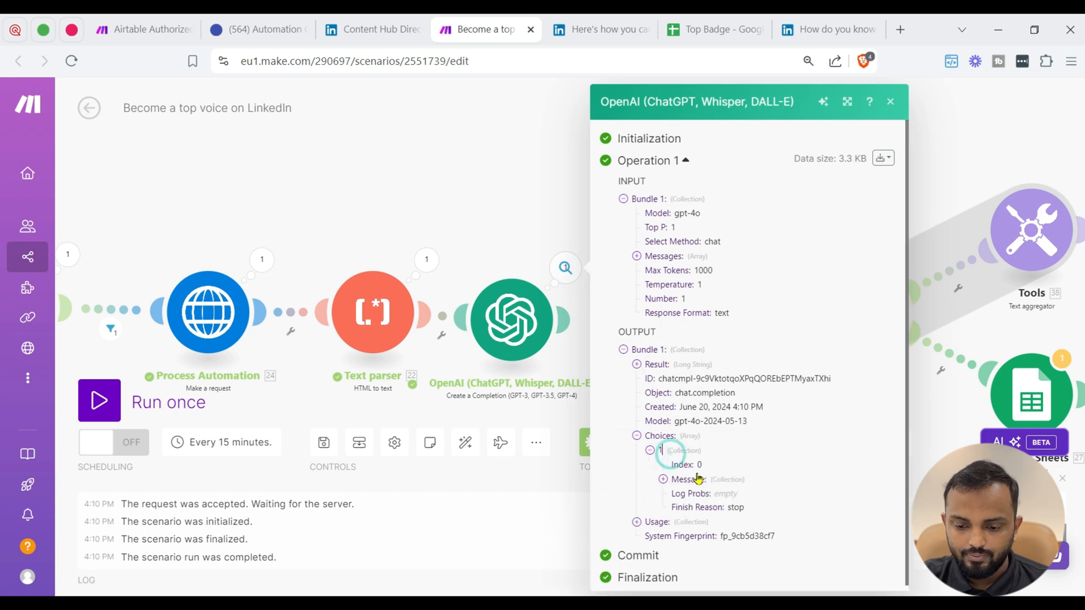
click(687, 479)
click(700, 508)
scroll(701, 497, down, 1)
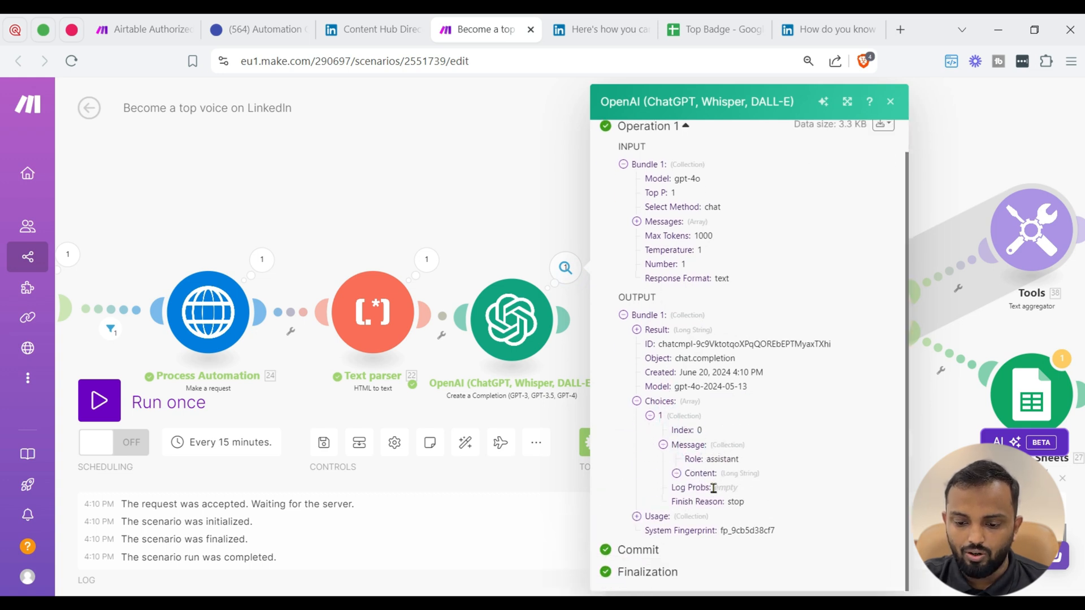
Step: Reconnect the JSON module to the OpenAI module and check the JSON output format in the OpenAI message content
click(558, 242)
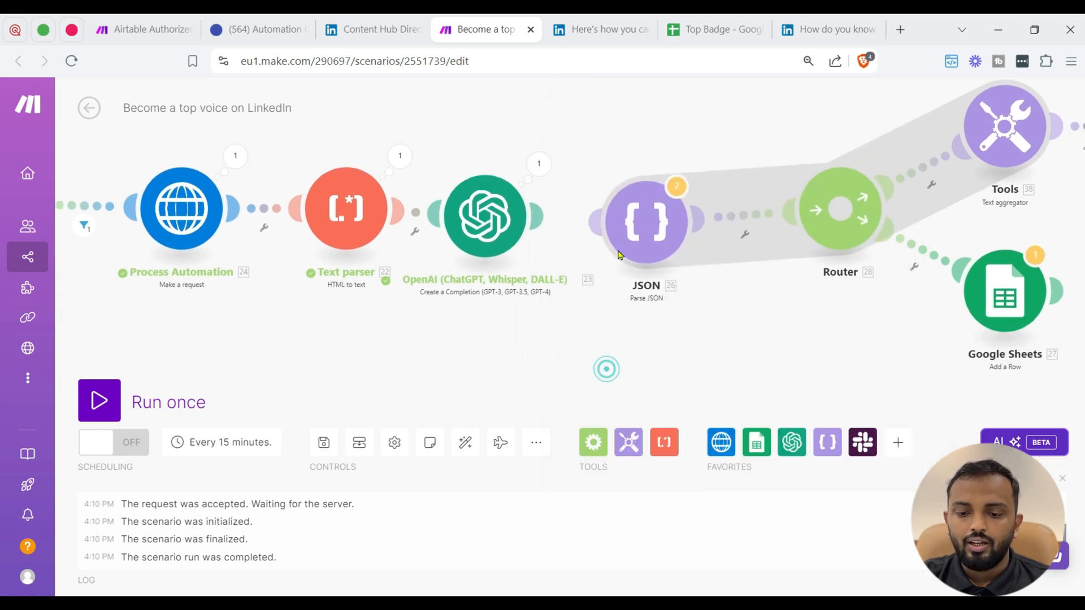
drag(637, 222, 639, 226)
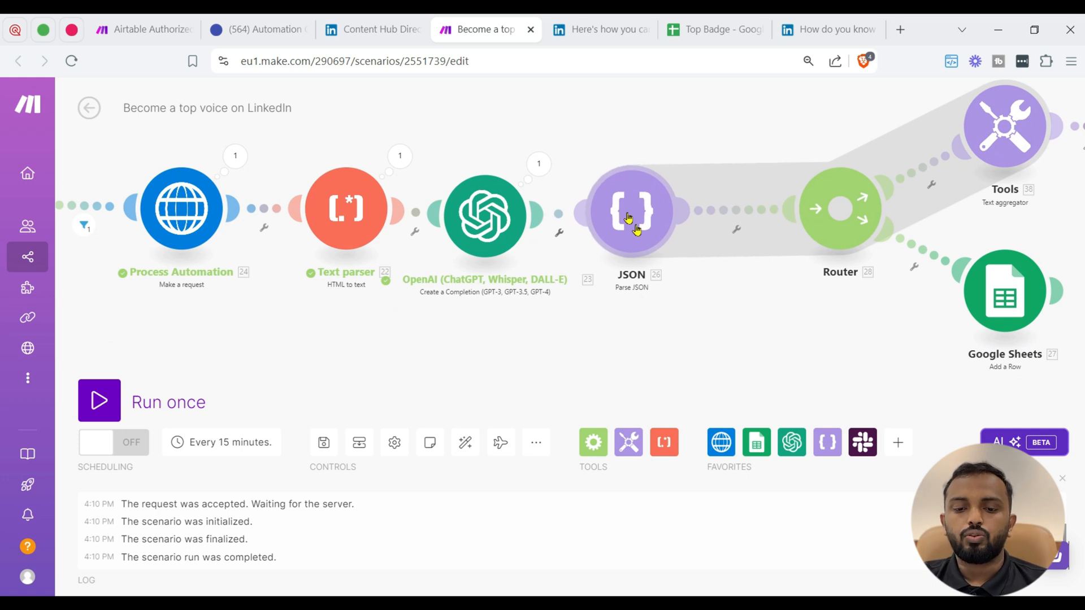
click(496, 219)
scroll(692, 359, down, 3)
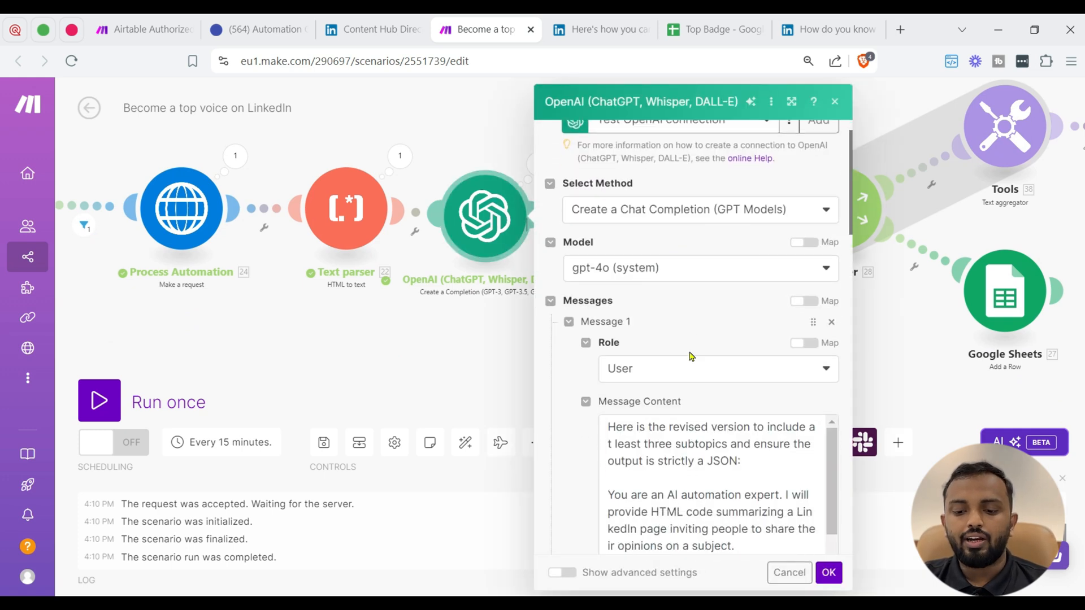
scroll(667, 364, down, 5)
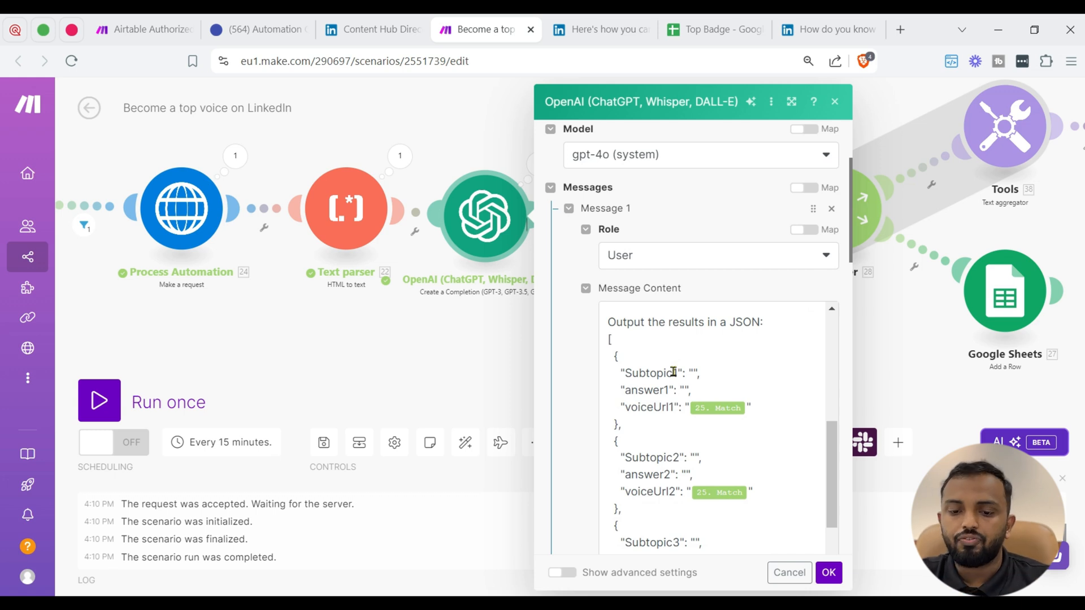
click(362, 356)
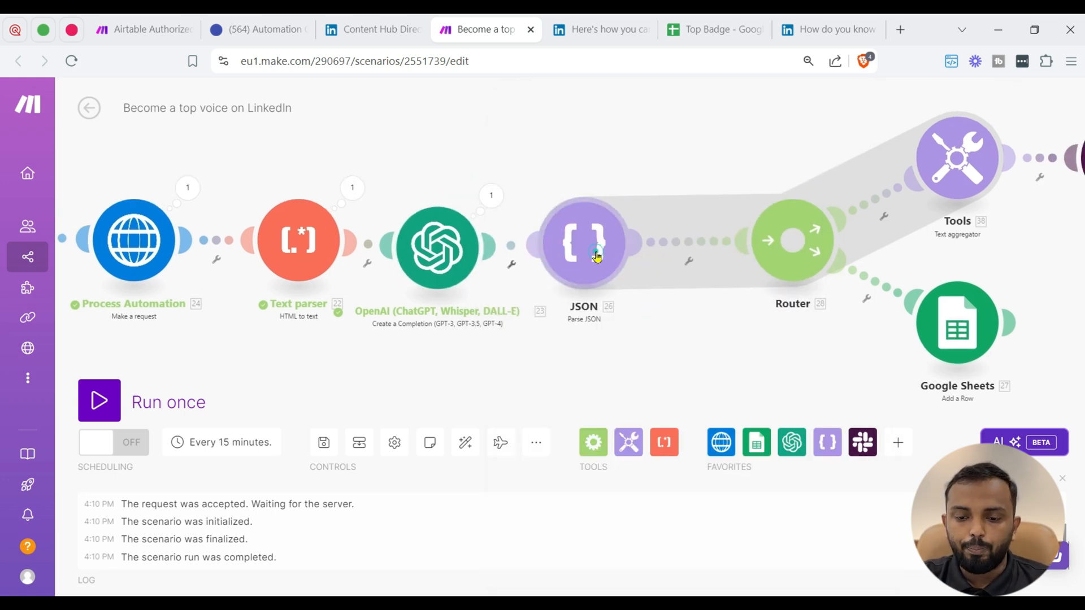
Step: Check the JSON module's JSON string mapping against the OpenAI Choices message Content item
click(584, 265)
click(861, 297)
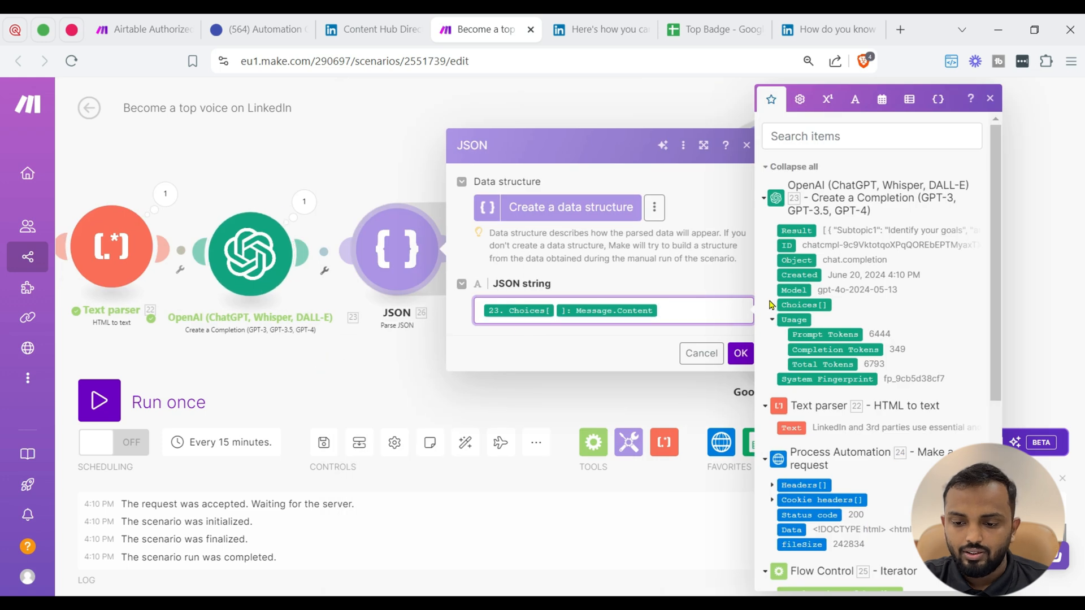
click(772, 305)
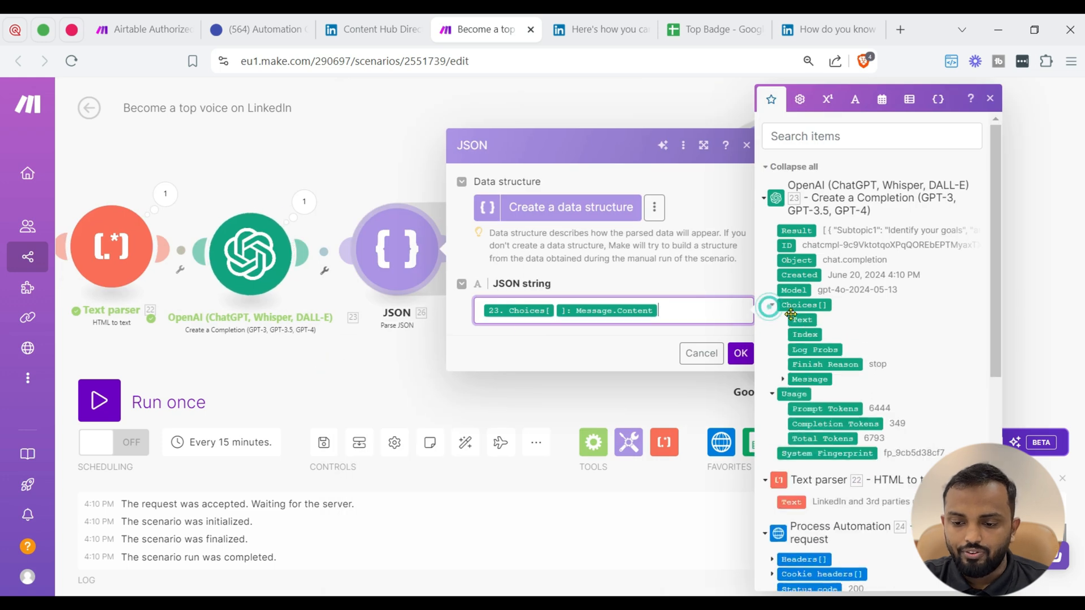
click(783, 379)
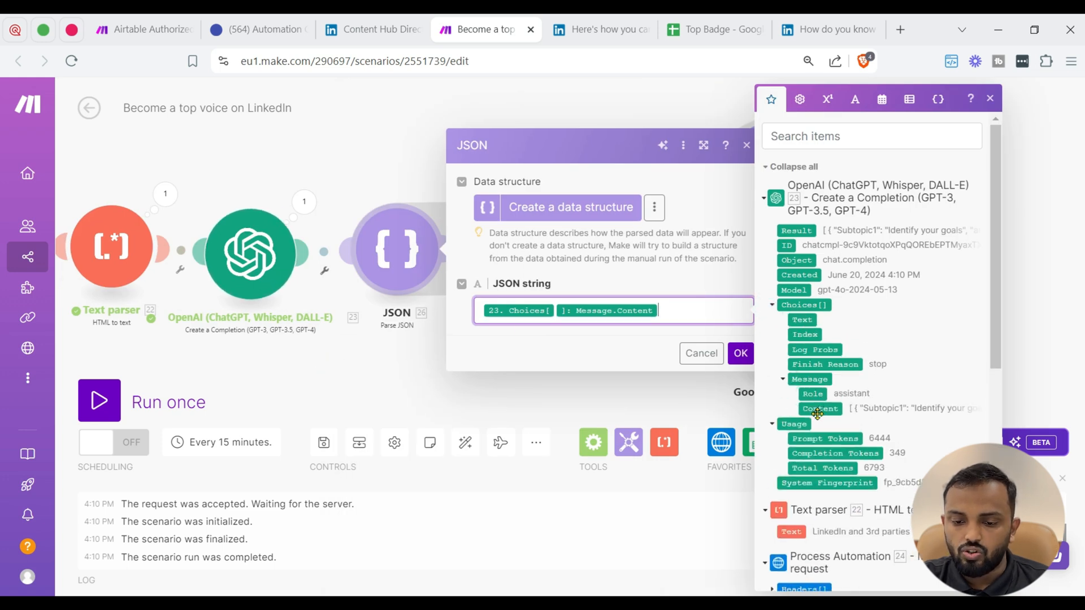
click(626, 424)
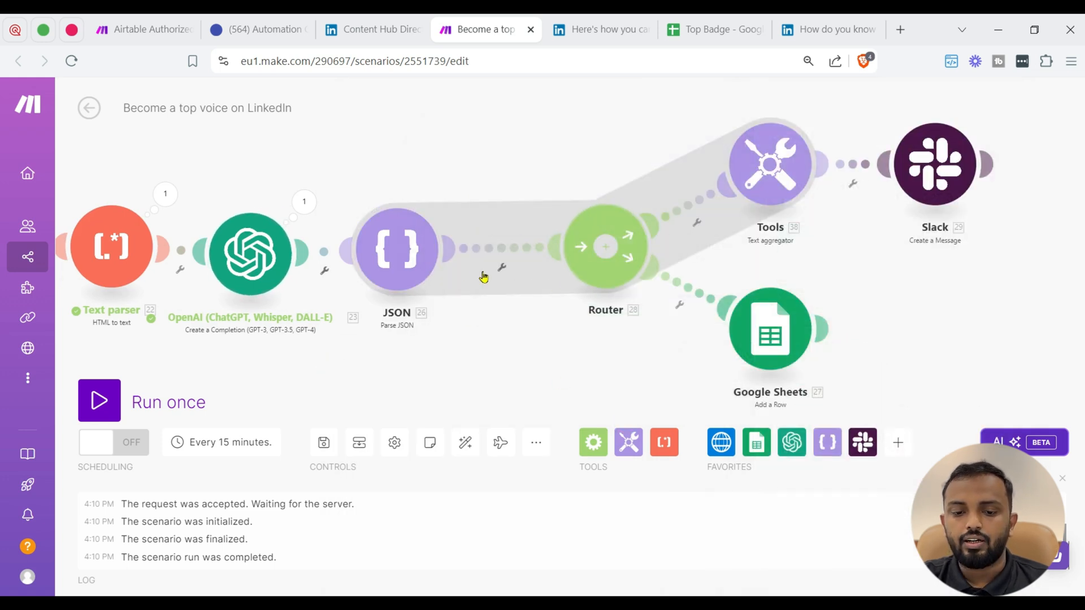
Step: Inspect the scenario's two Router branches and find the Router among the Flow Control modules without adding one
drag(878, 262, 755, 277)
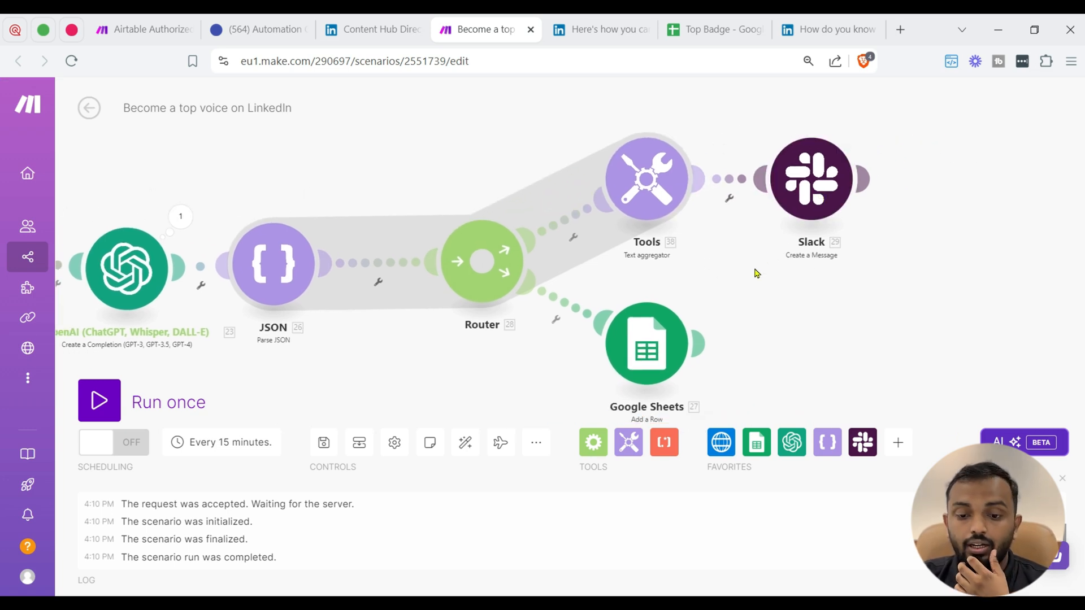
drag(756, 272, 778, 250)
drag(491, 249, 495, 264)
click(599, 447)
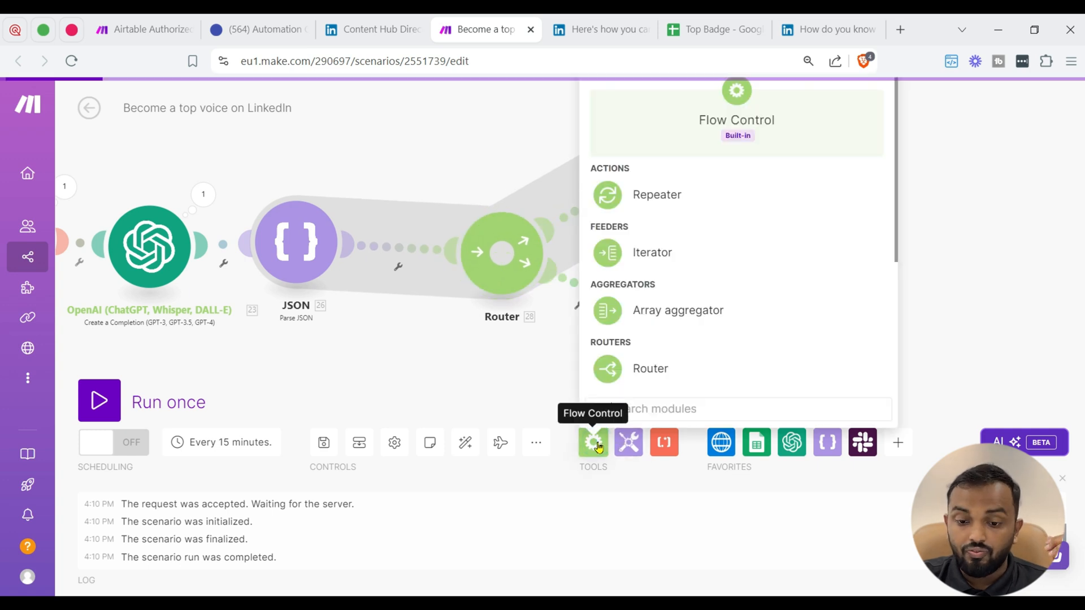
scroll(680, 337, down, 2)
click(443, 365)
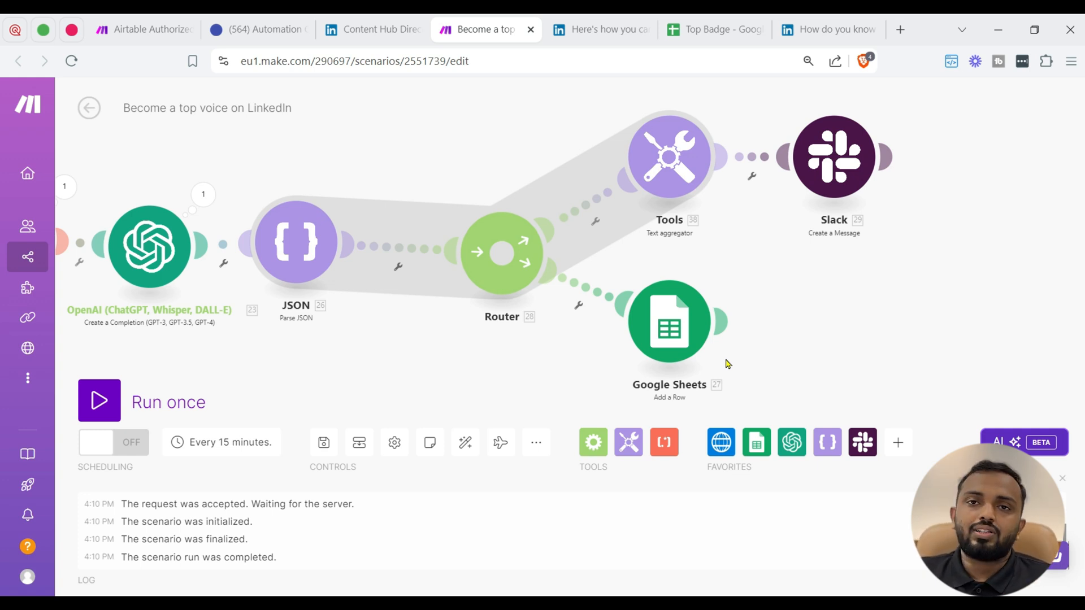
Step: Switch to Slack, review the subtopic and answer layout of the linkedin-topvoice-trick message, and return to Make
key(alt+Tab)
double_click(406, 278)
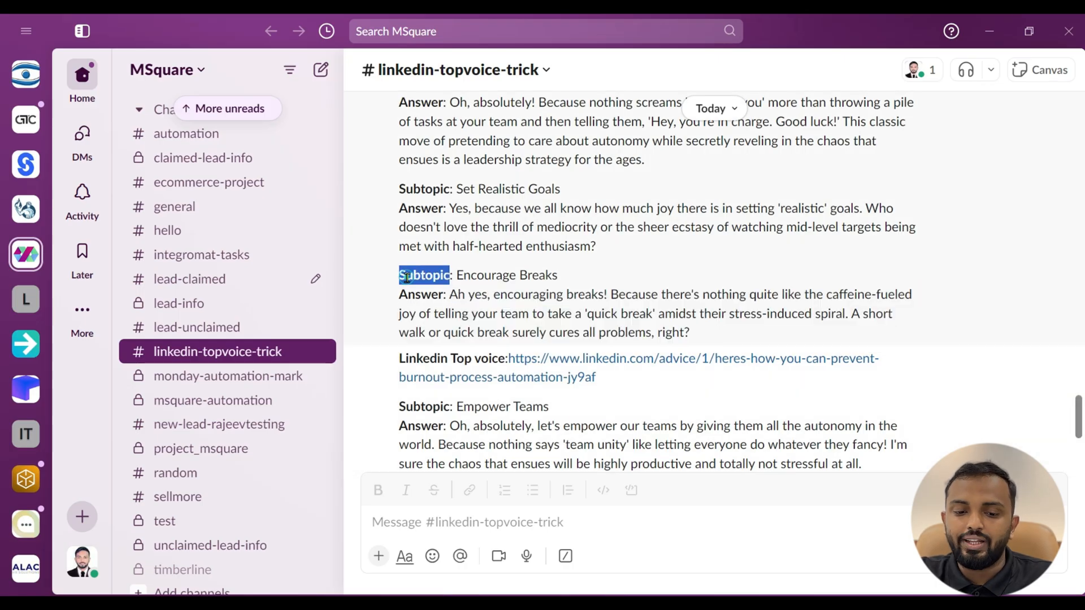
scroll(430, 311, up, 3)
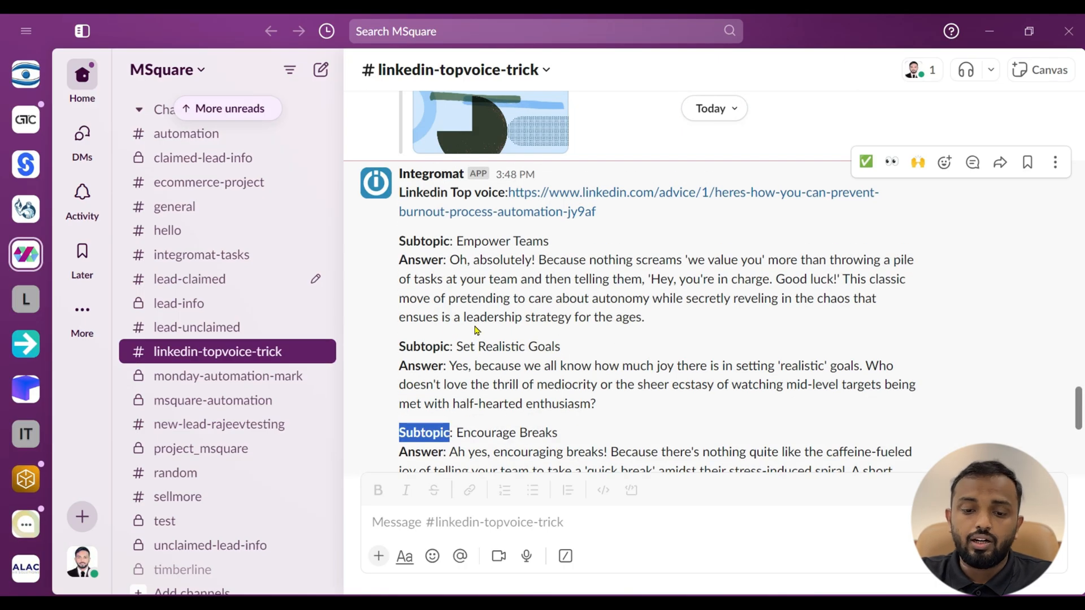
key(alt+Tab)
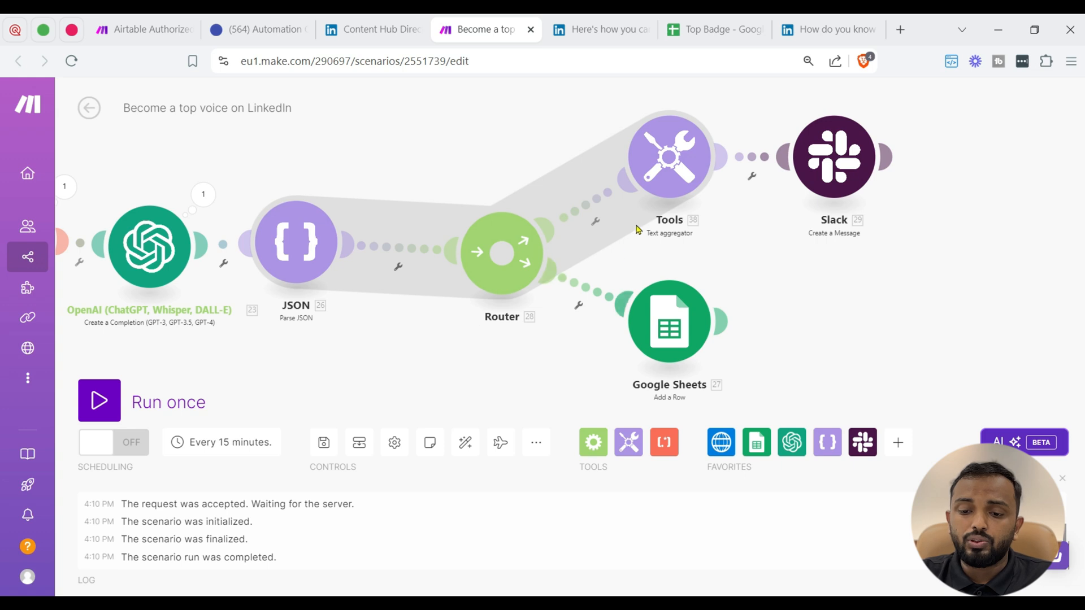
Step: Review the Text field of the Tools text aggregator with its Slack section block and ifempty subtopic and answer mappings
click(655, 173)
scroll(812, 344, down, 2)
scroll(812, 344, down, 1)
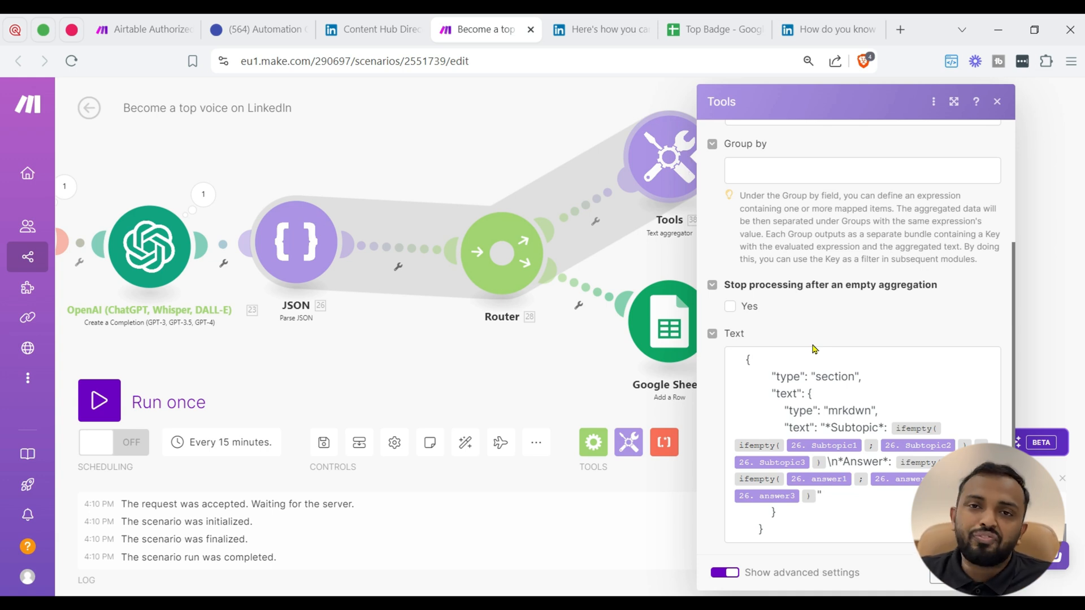
click(456, 368)
Step: Unlink the Router from the JSON module and run the scenario once, choosing to run anyway
right_click(390, 249)
click(435, 287)
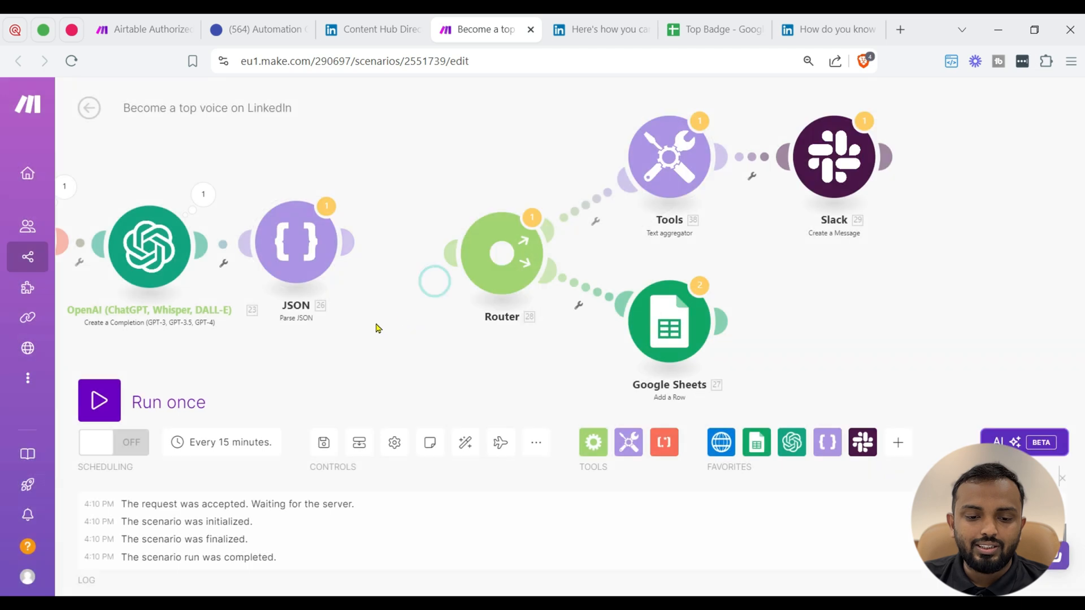
click(170, 402)
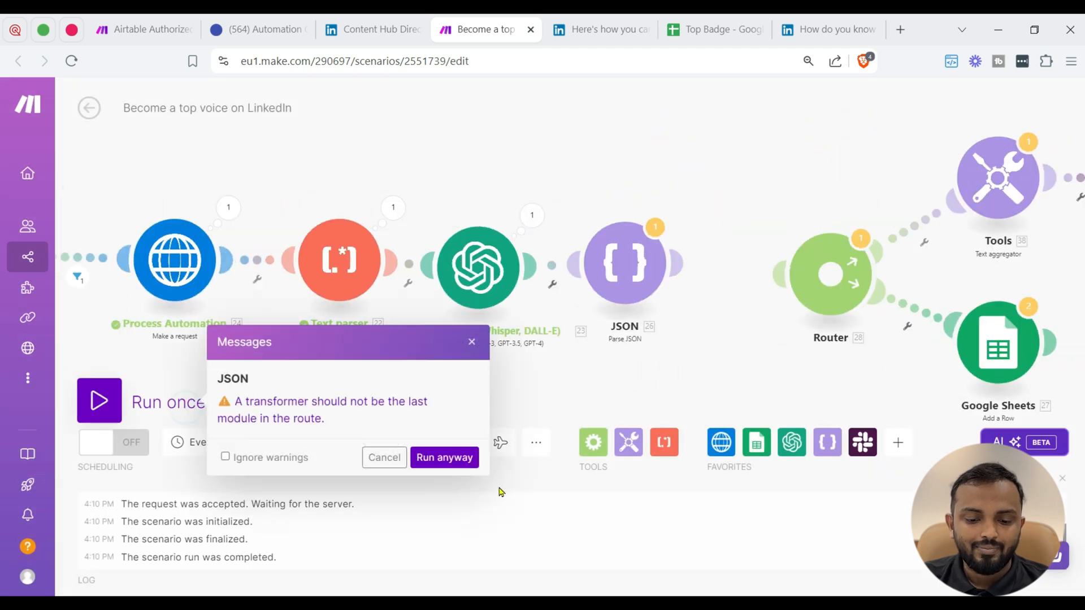
click(445, 458)
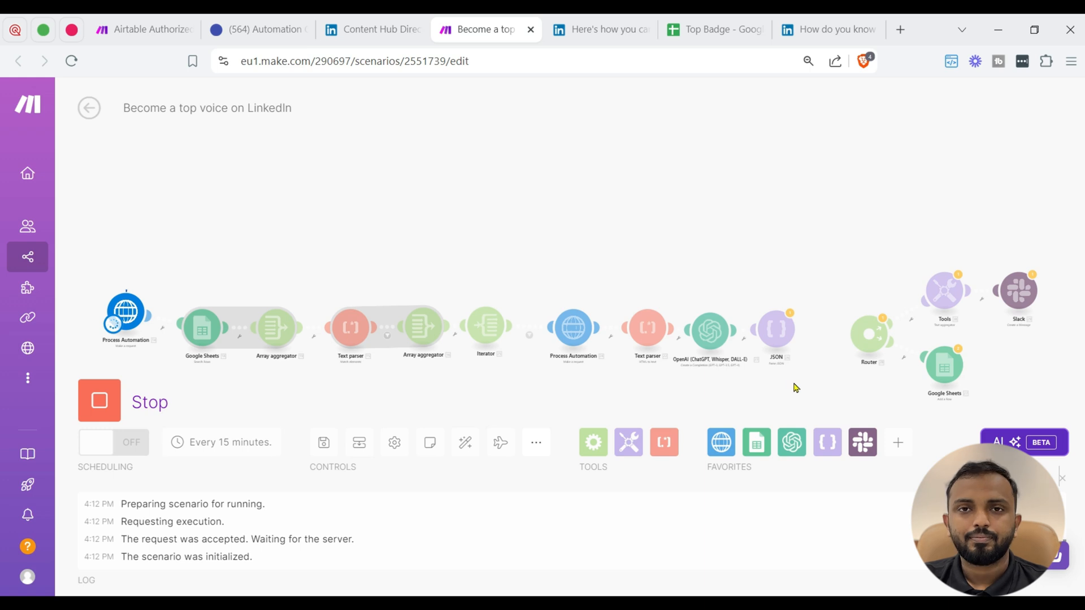
Step: Open the JSON module's run output and review the subtopic, answer and voice URL of each output bundle
drag(794, 385, 524, 348)
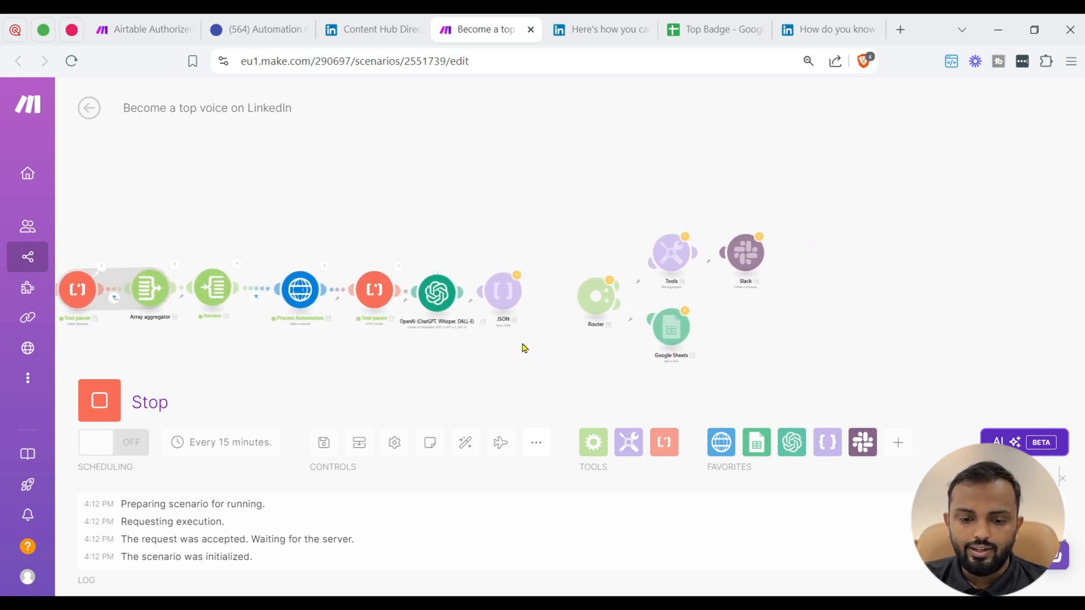
scroll(525, 342, up, 3)
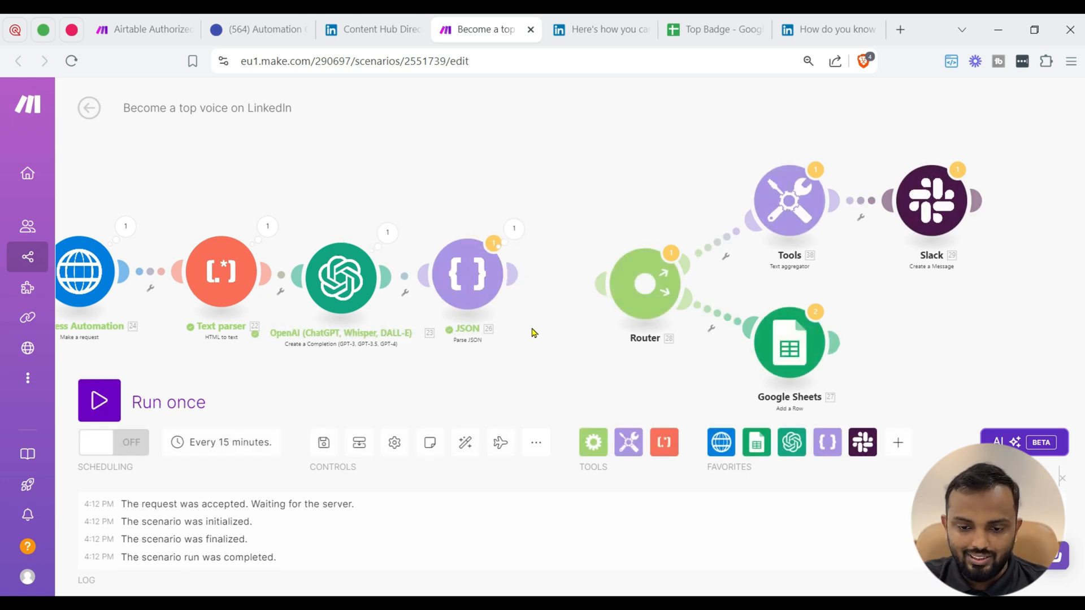
click(514, 229)
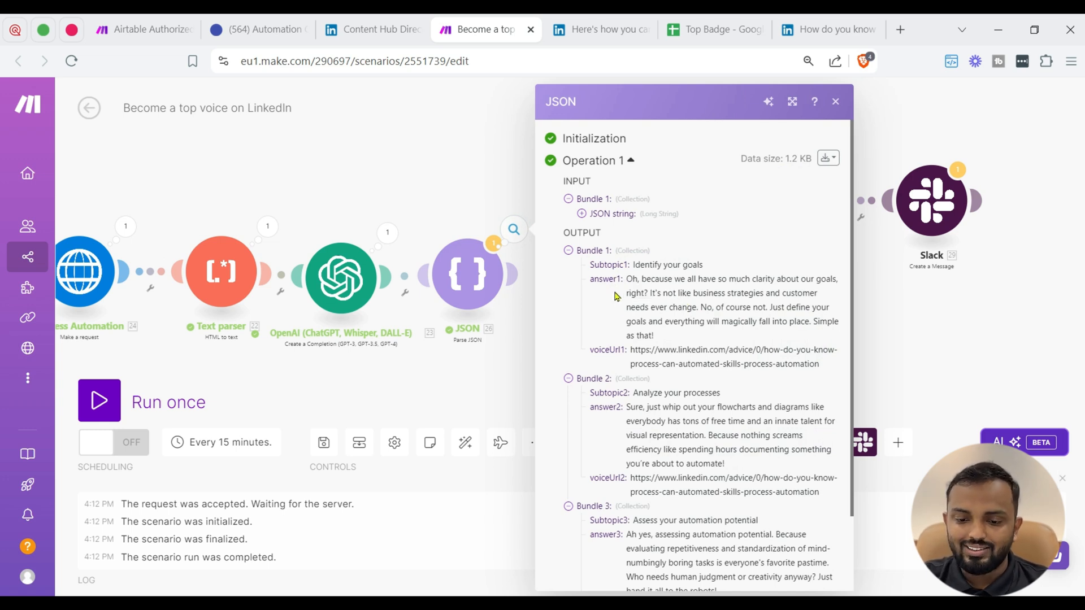
scroll(623, 360, down, 2)
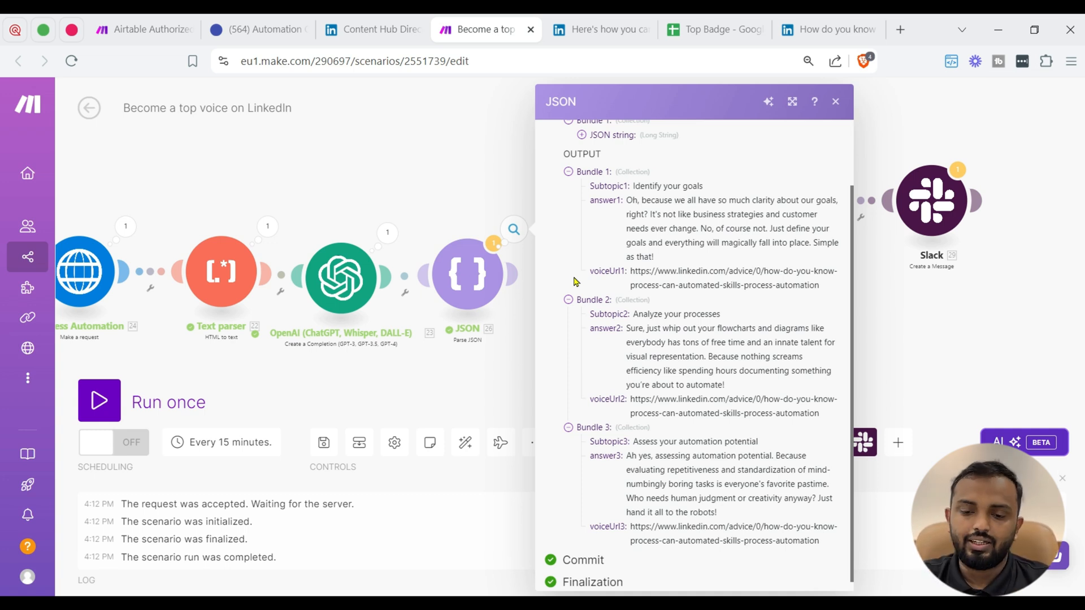
Step: Reconnect the Router to the JSON module and review the Text field of the Tools text aggregator
click(547, 309)
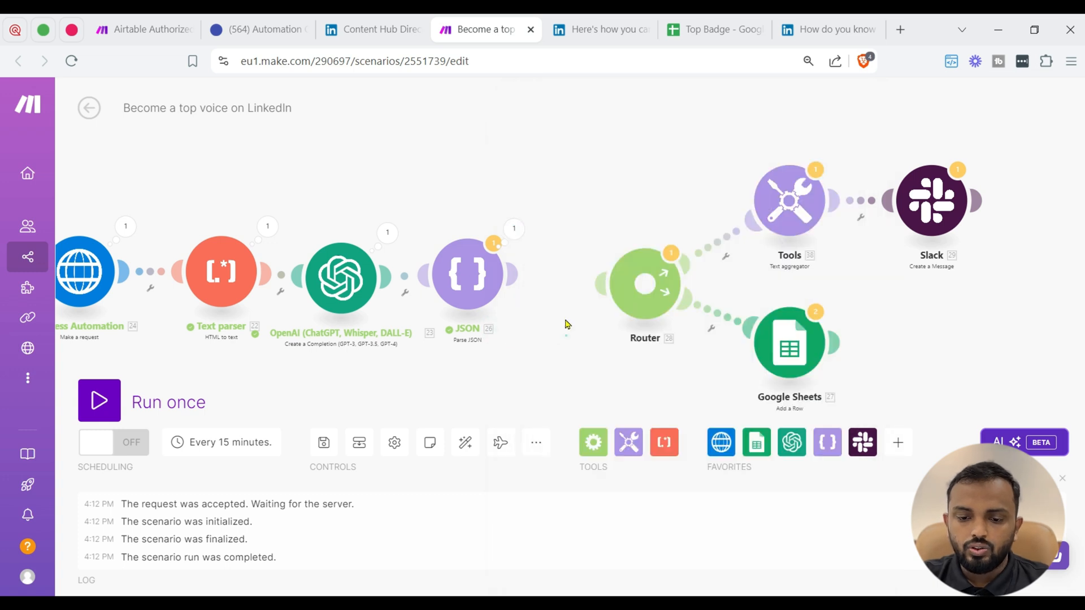
click(800, 182)
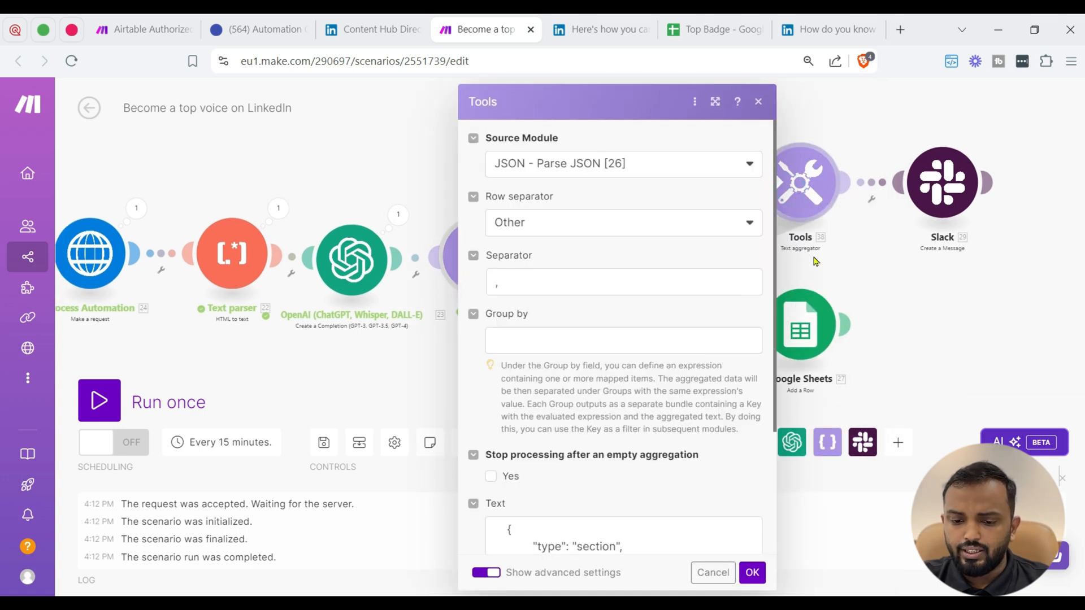
scroll(661, 373, down, 5)
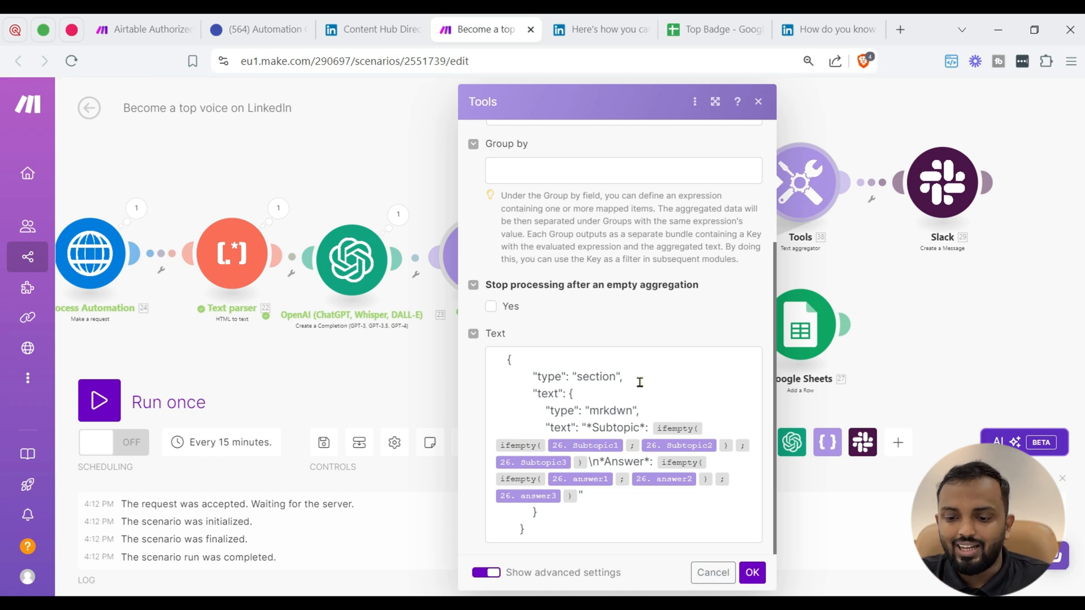
click(919, 322)
Step: Review the Google Sheets module's Linkedin URL, Sub Topic and Answer mappings and the source items available for the Linkedin URL field
click(804, 342)
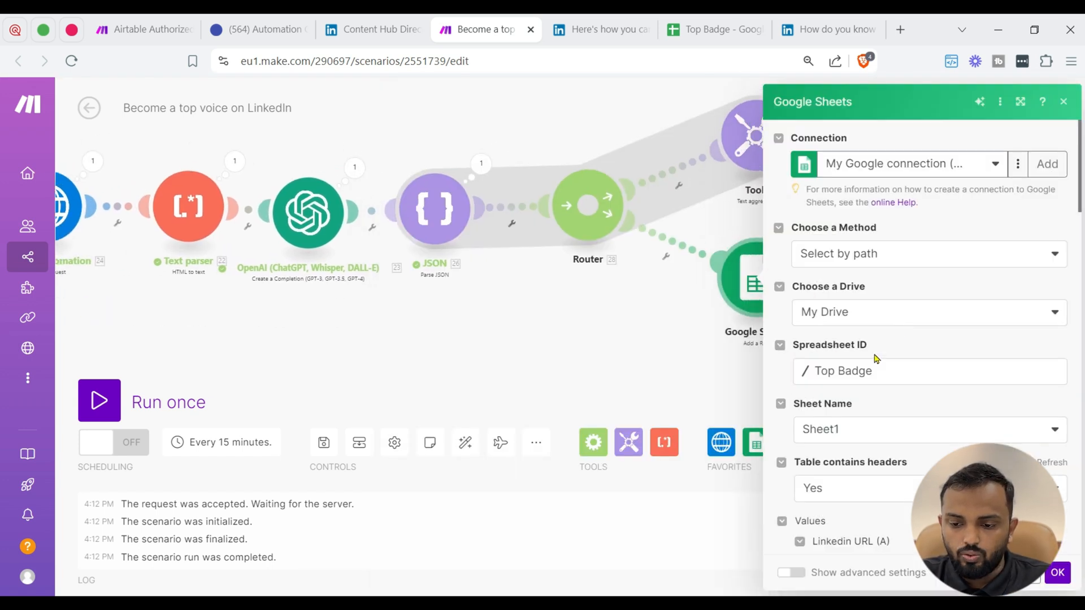
scroll(889, 288, down, 4)
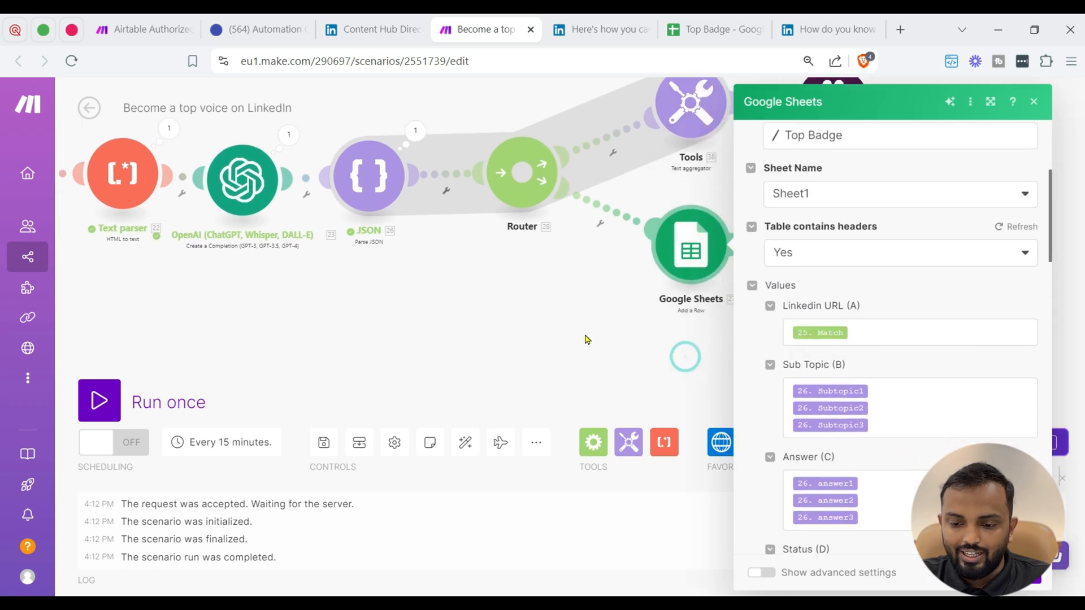
drag(462, 361, 107, 331)
scroll(521, 371, down, 2)
scroll(520, 370, up, 2)
click(433, 336)
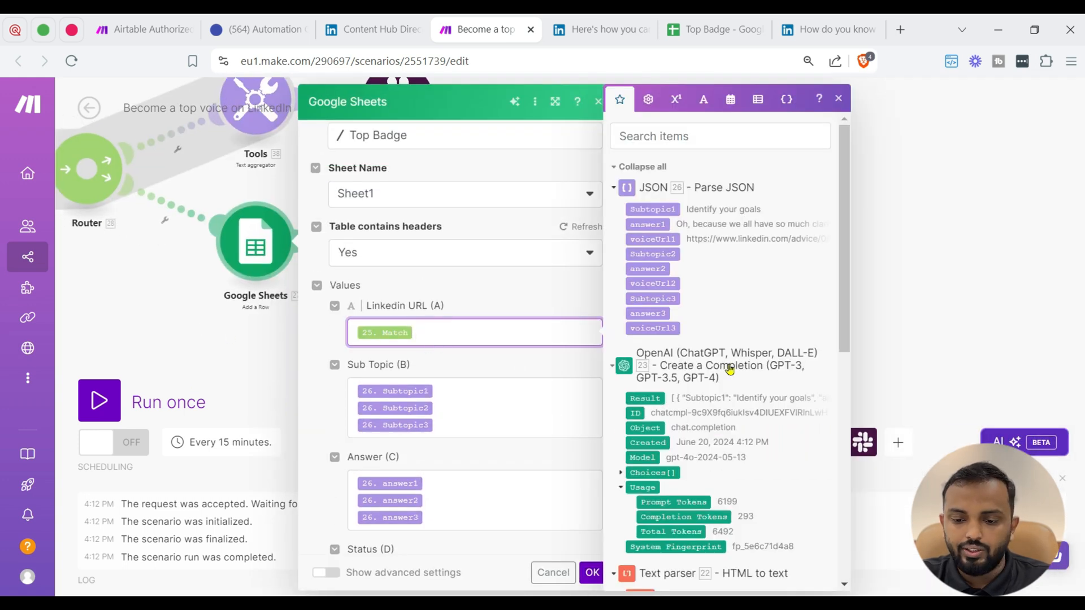
scroll(729, 370, down, 5)
click(127, 270)
Step: Open the Iterator's run output and review the Match URL and bundle order position of its output bundles
drag(119, 281, 785, 358)
drag(393, 349, 788, 329)
drag(318, 311, 719, 354)
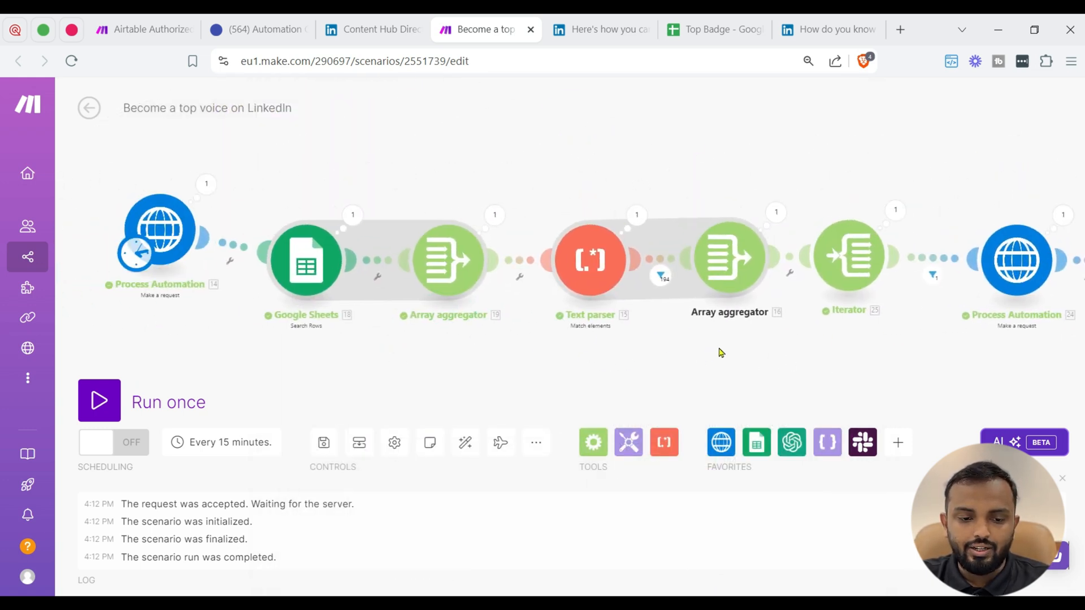
click(781, 222)
click(731, 340)
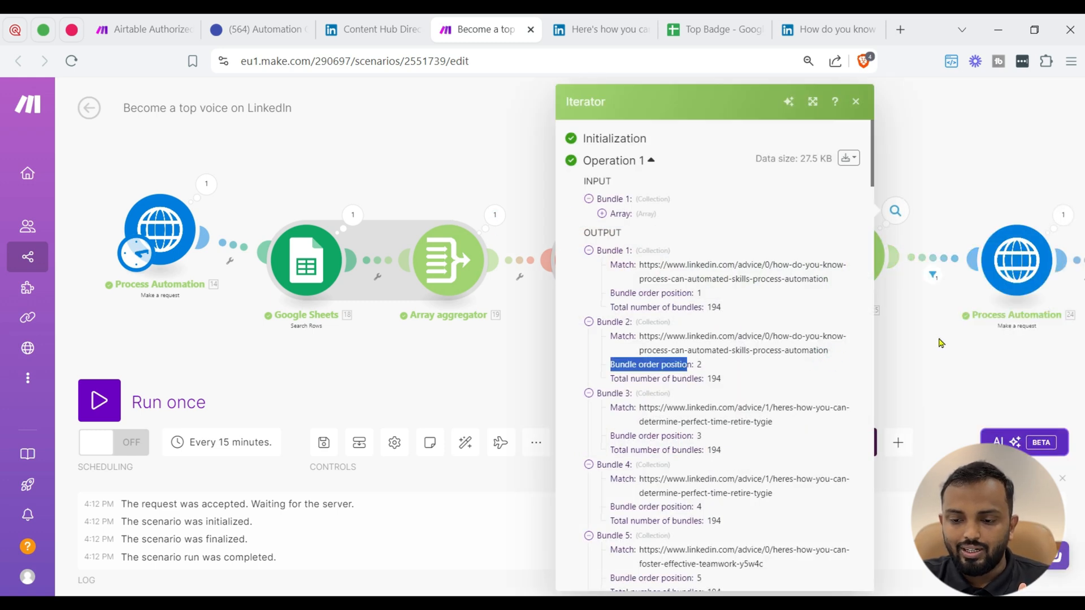
drag(941, 350, 618, 363)
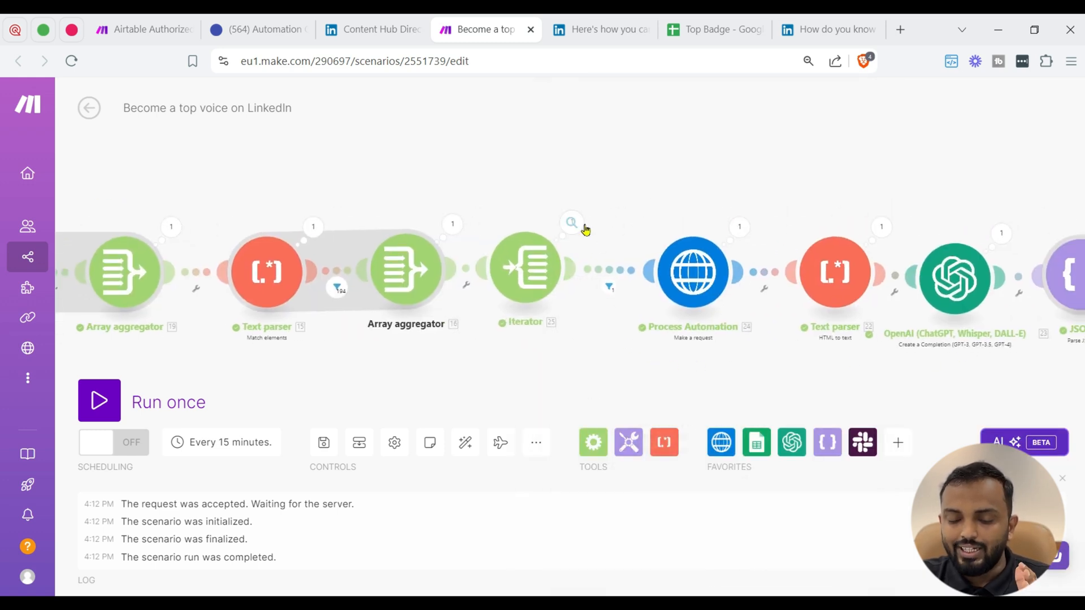
click(573, 224)
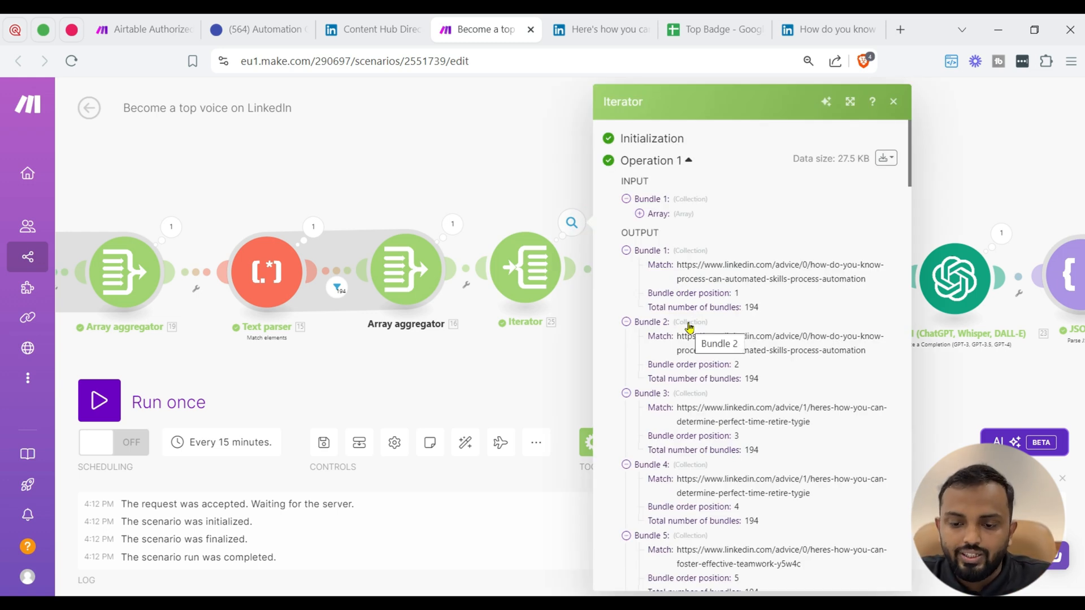
click(552, 357)
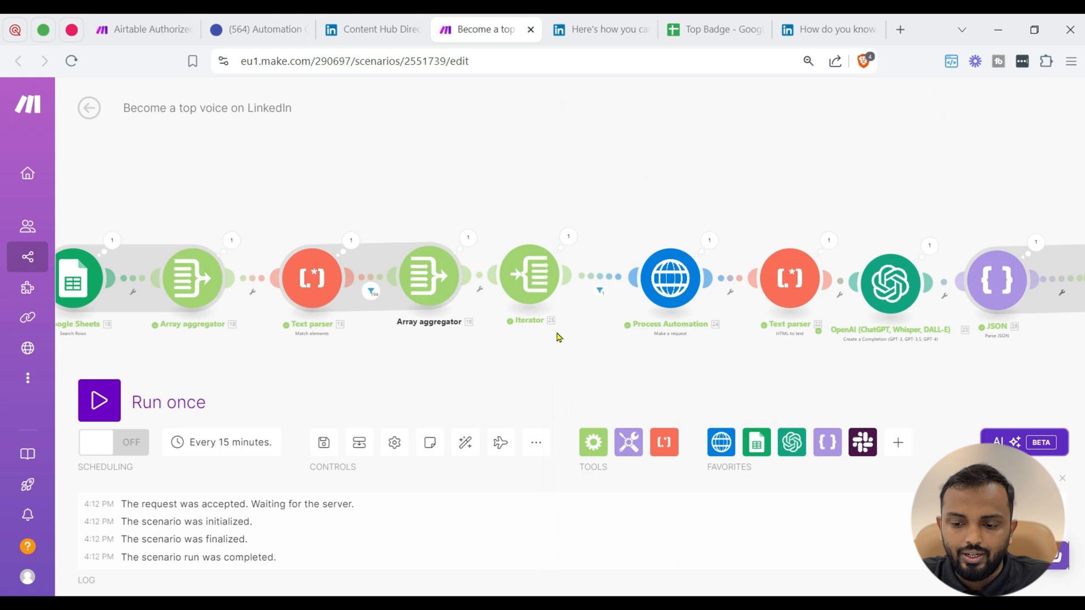
Step: Compare the Google Sheets module's subtopic and answer mappings with the output bundles of the JSON module
scroll(557, 337, right, 8)
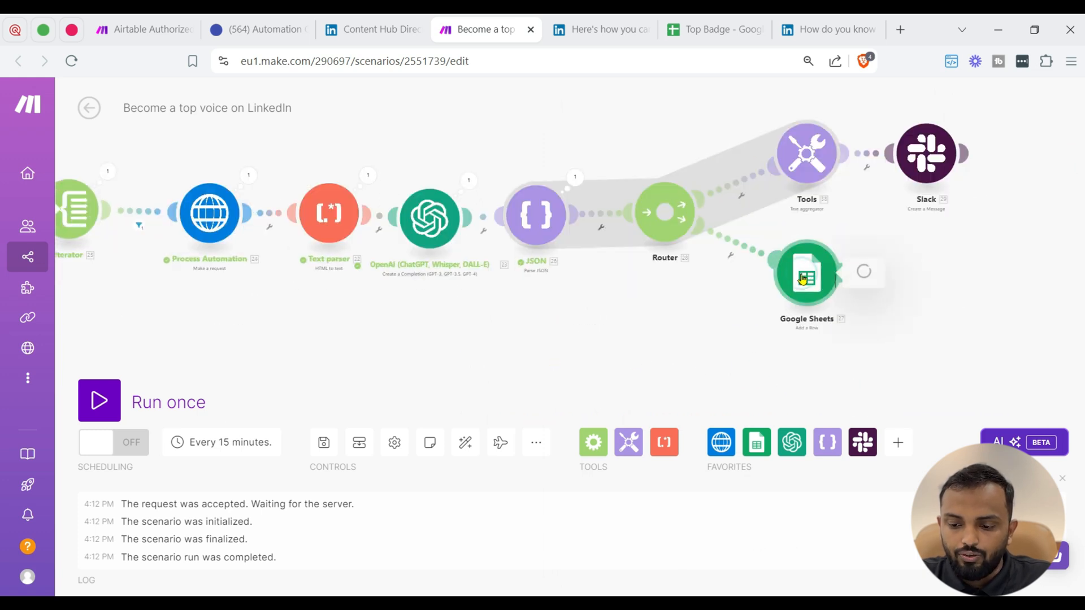
click(802, 279)
scroll(690, 322, down, 1)
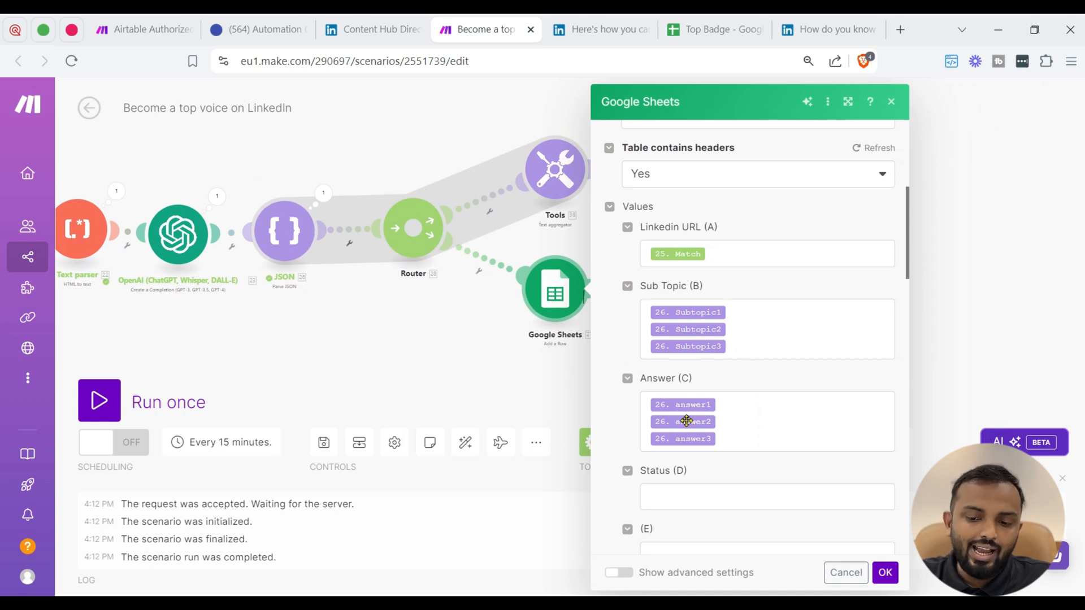
click(323, 193)
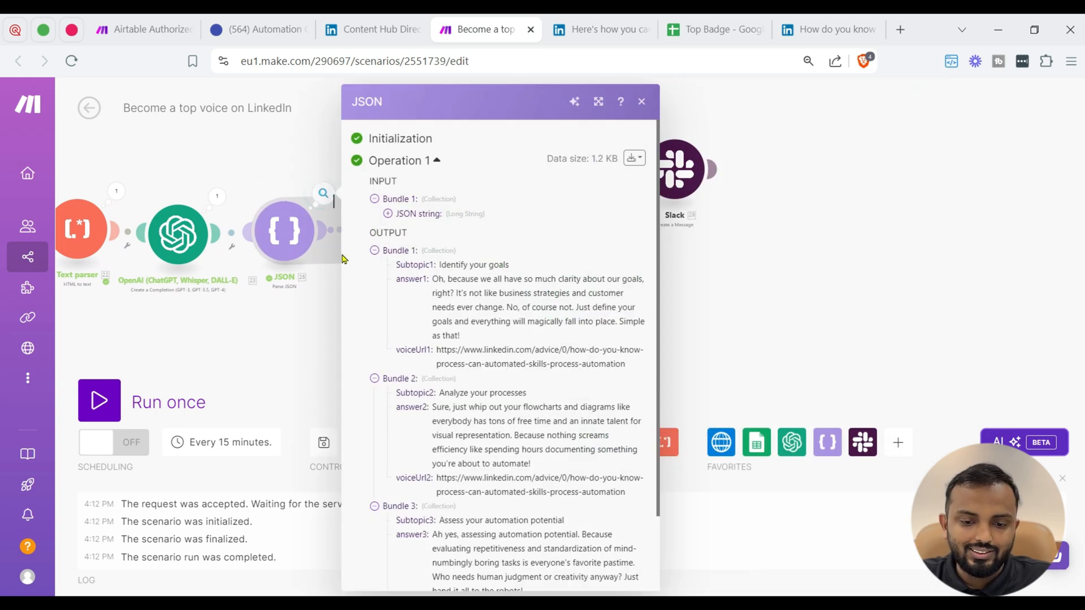
click(784, 354)
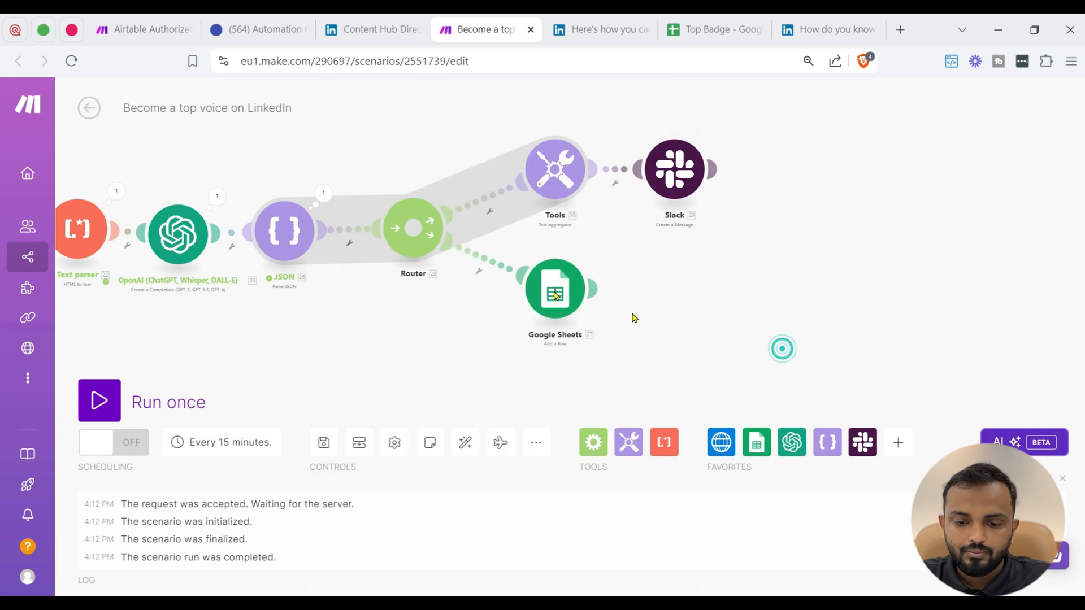
click(582, 288)
scroll(785, 351, down, 3)
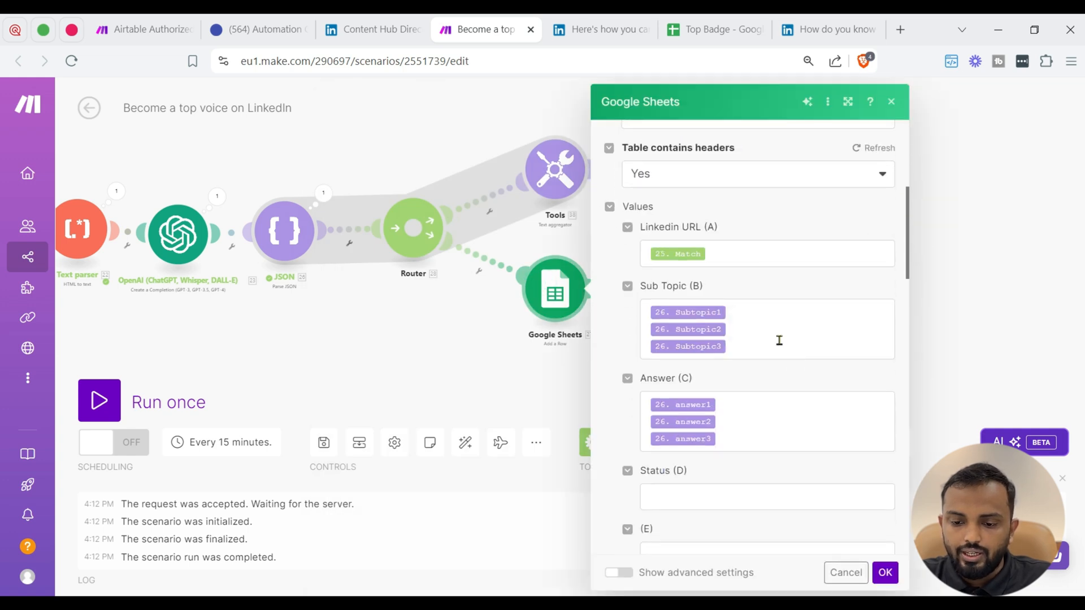
click(777, 339)
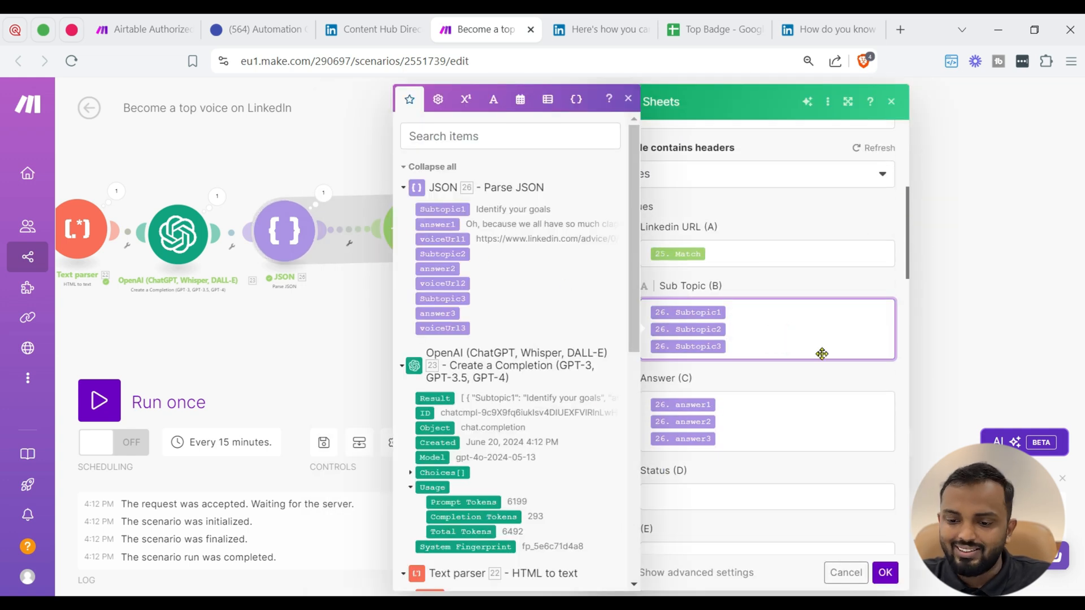
click(928, 354)
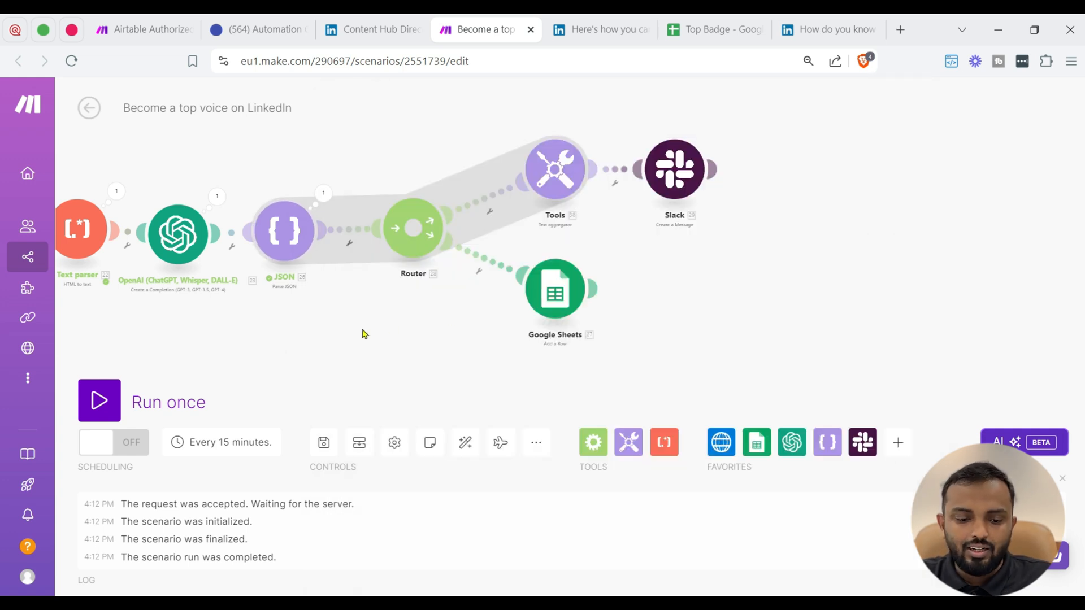
Step: Run the scenario once and switch to the Top Badge spreadsheet, showing the first empty rows below the existing entries
click(177, 402)
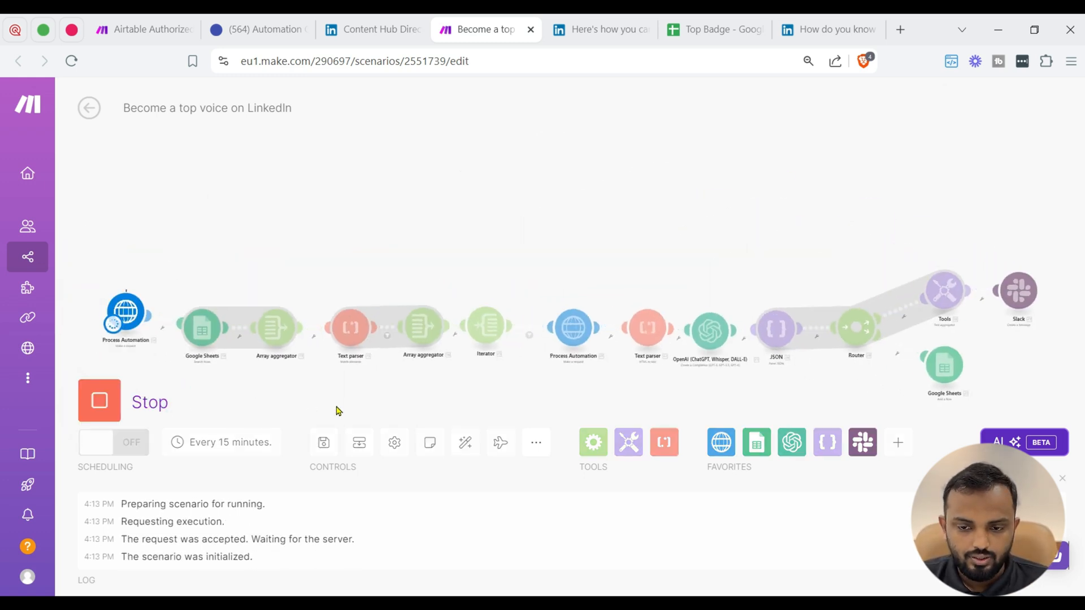
click(714, 29)
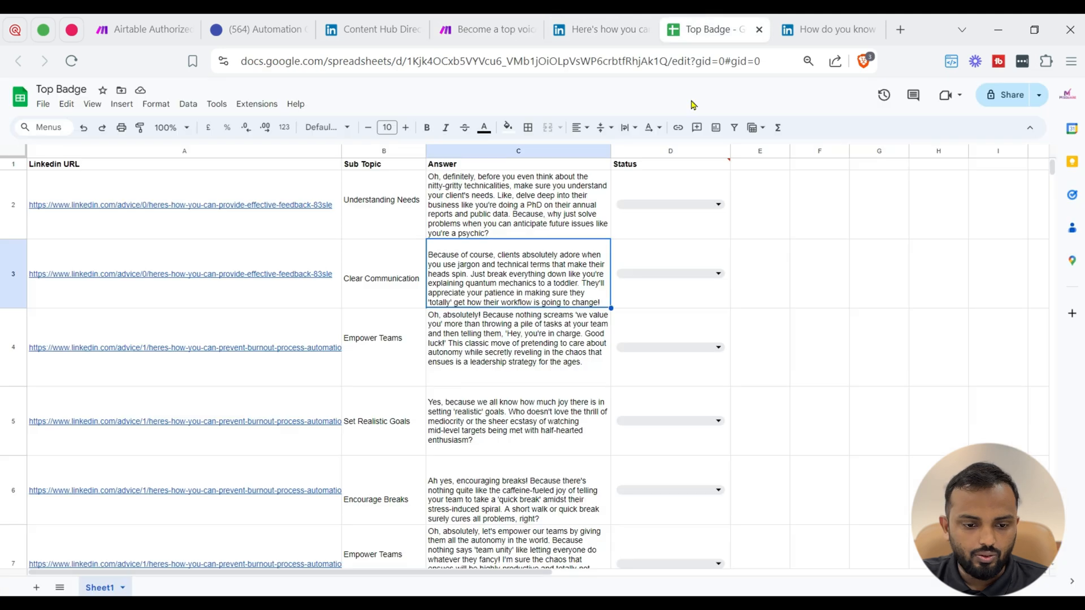
scroll(250, 356, down, 5)
scroll(250, 356, down, 6)
scroll(253, 347, up, 1)
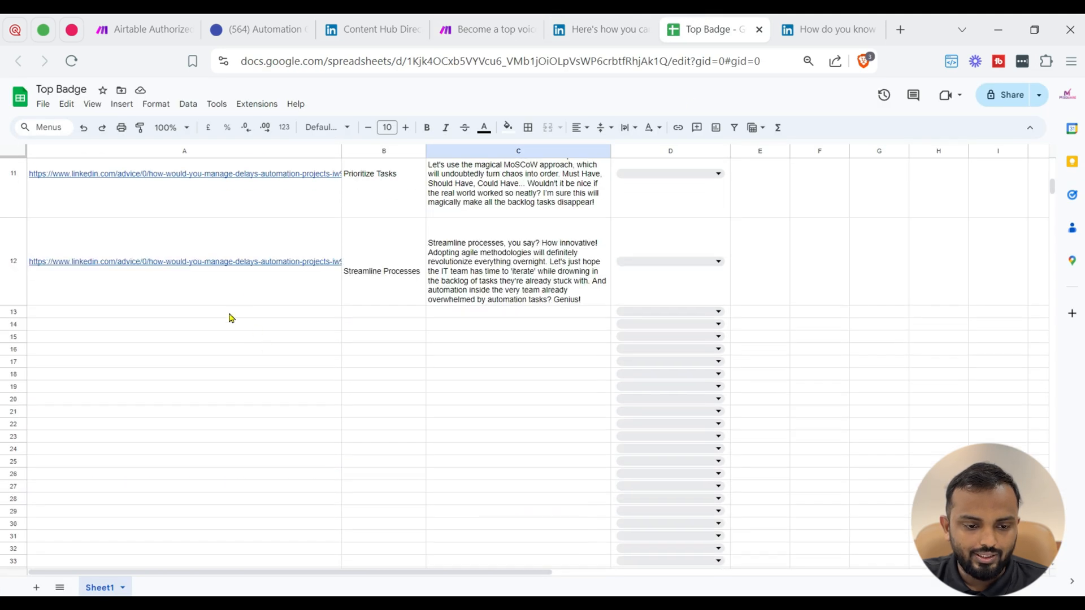
Step: Check the LinkedIn URLs in rows 13 to 15 and select their subtopics in B13:B15
mouse_move(247, 303)
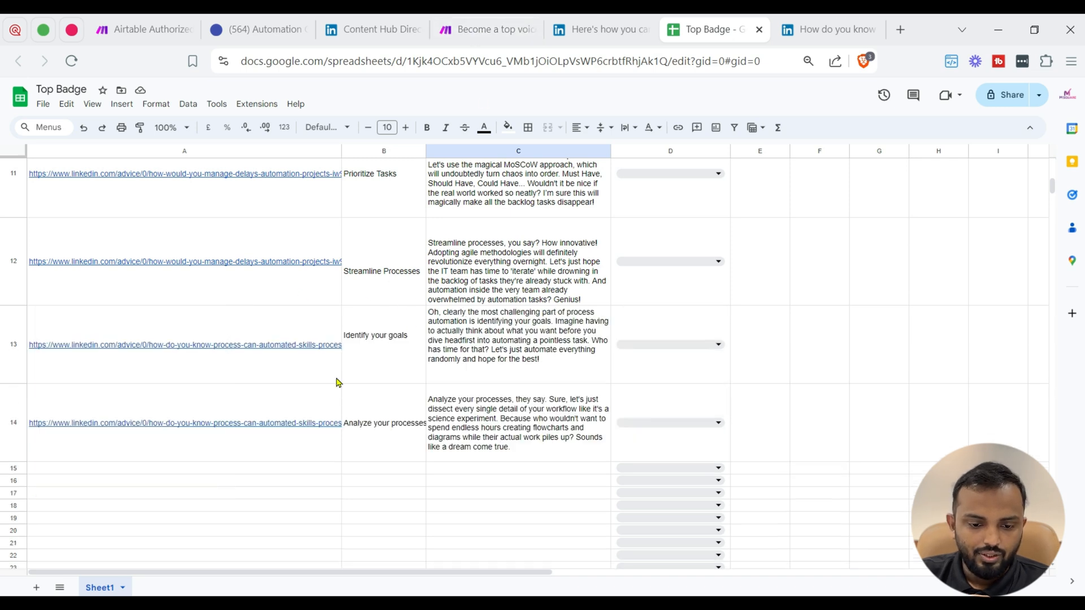
mouse_move(286, 350)
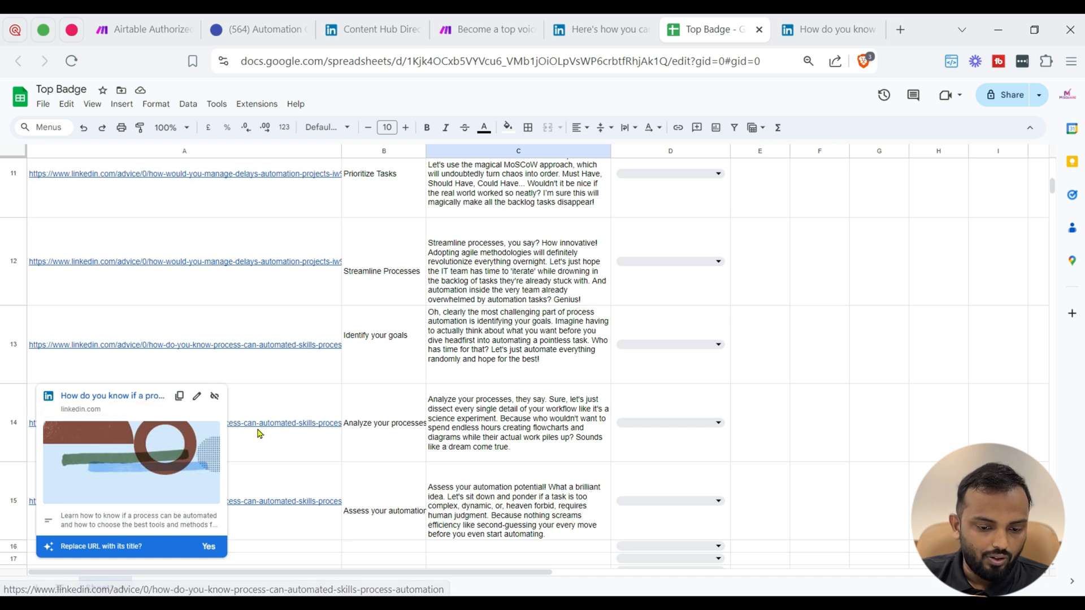
mouse_move(261, 430)
drag(375, 350, 394, 515)
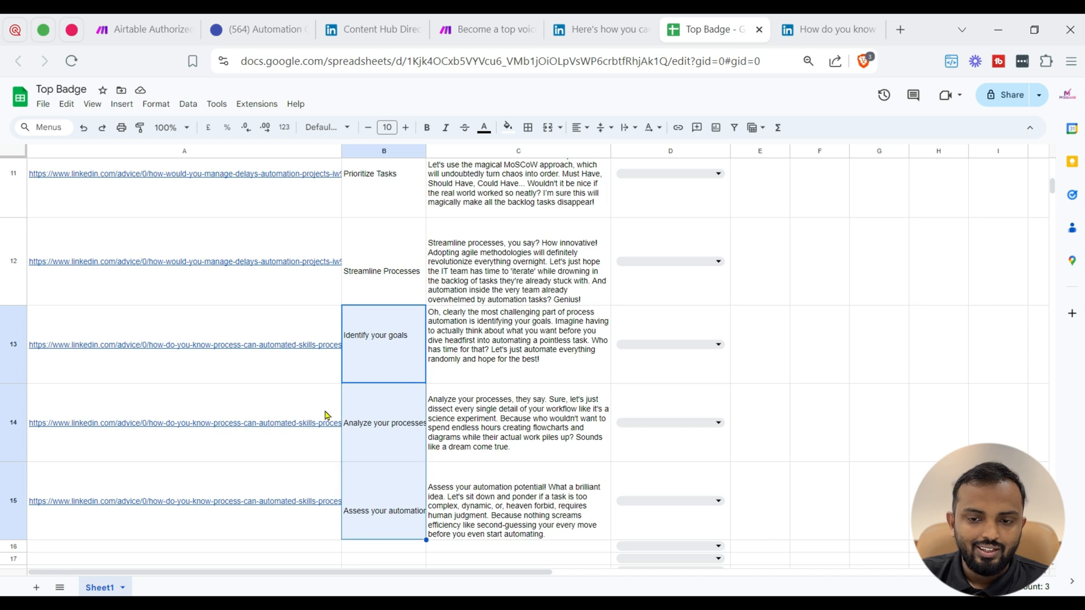
scroll(325, 418, down, 2)
Step: Return to Make, run the scenario once again and switch back to the end of the Top Badge entries
click(500, 29)
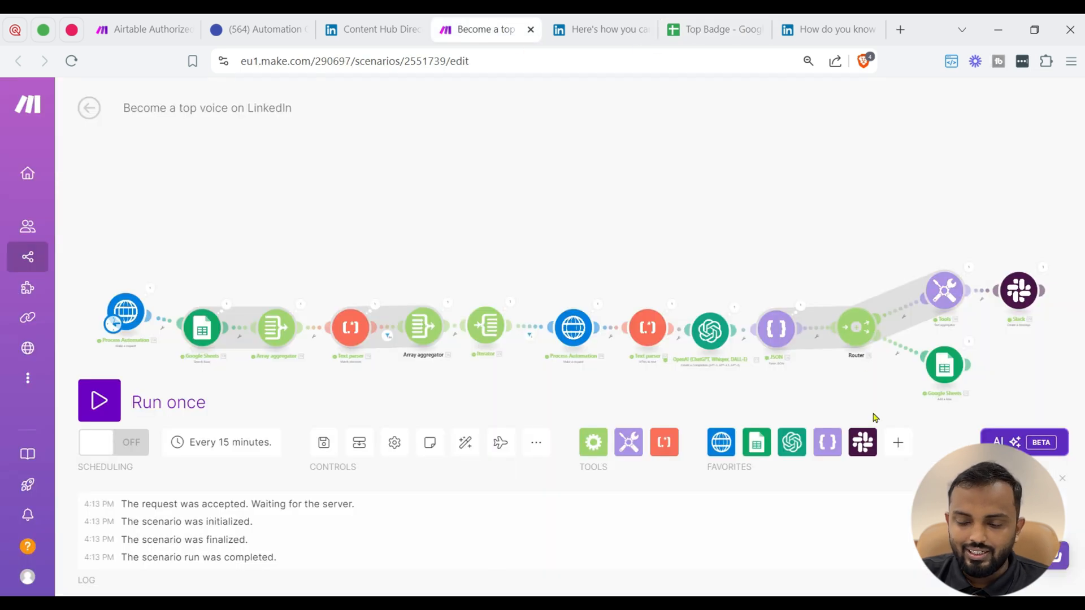
drag(874, 410, 537, 329)
scroll(626, 272, up, 3)
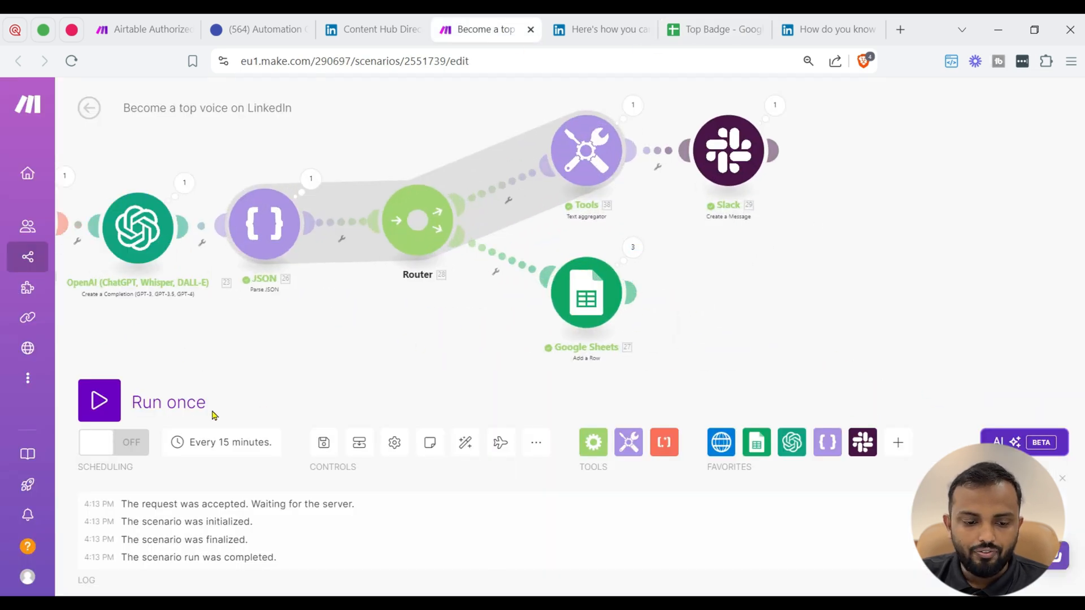
click(173, 405)
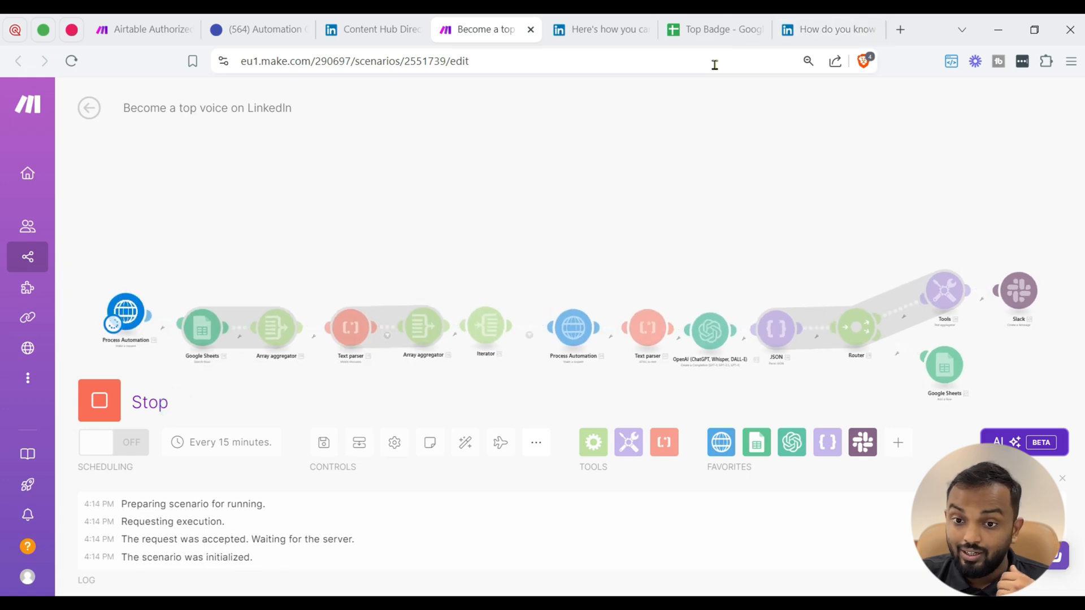
click(698, 34)
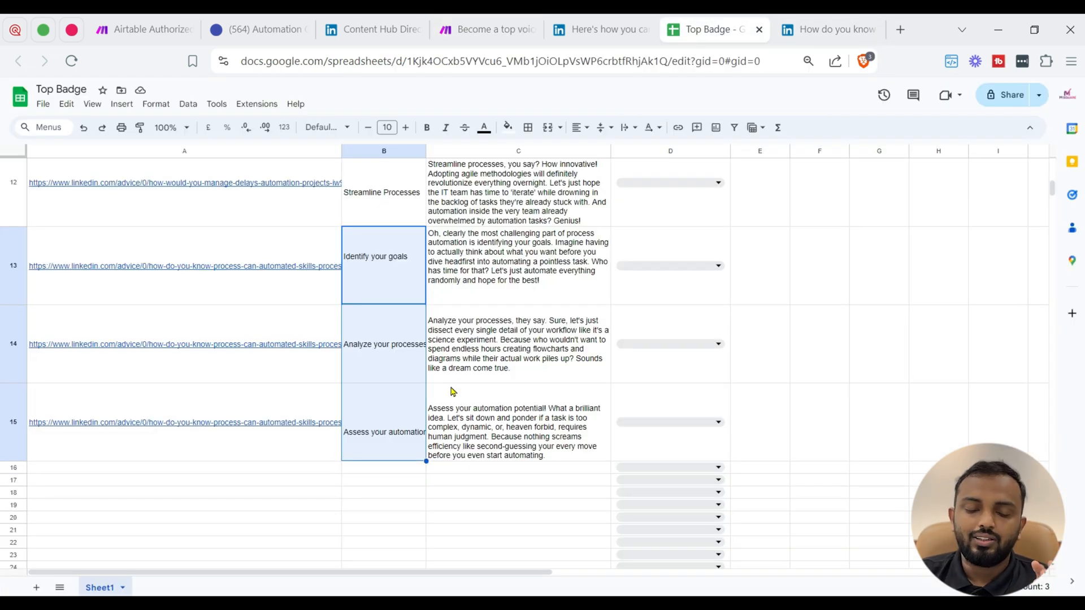
scroll(451, 391, up, 10)
scroll(423, 339, down, 10)
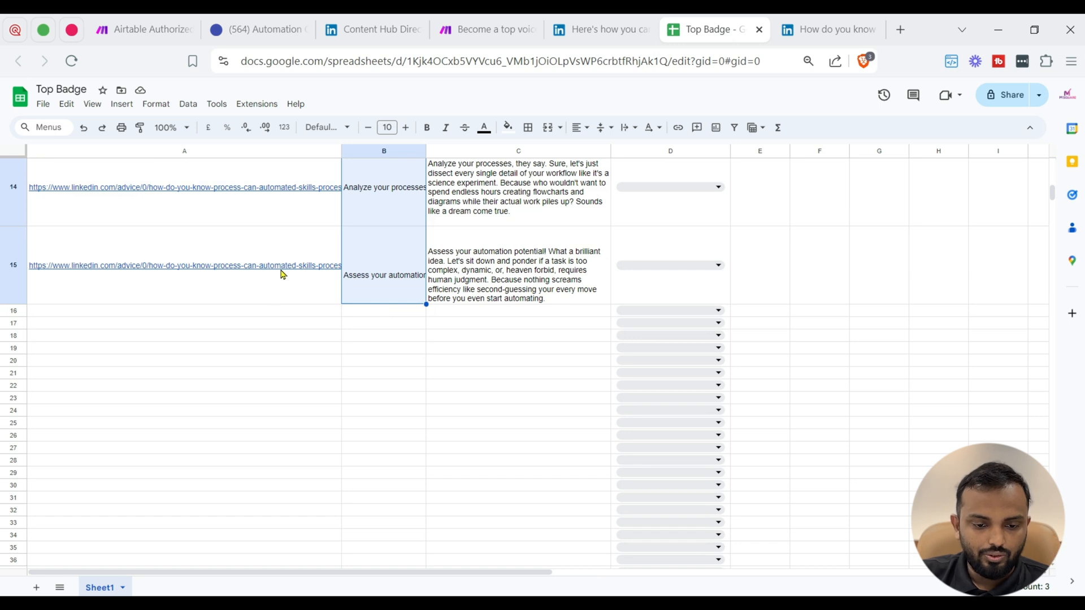
Step: Open the LinkedIn article linked in cell A15
mouse_move(282, 274)
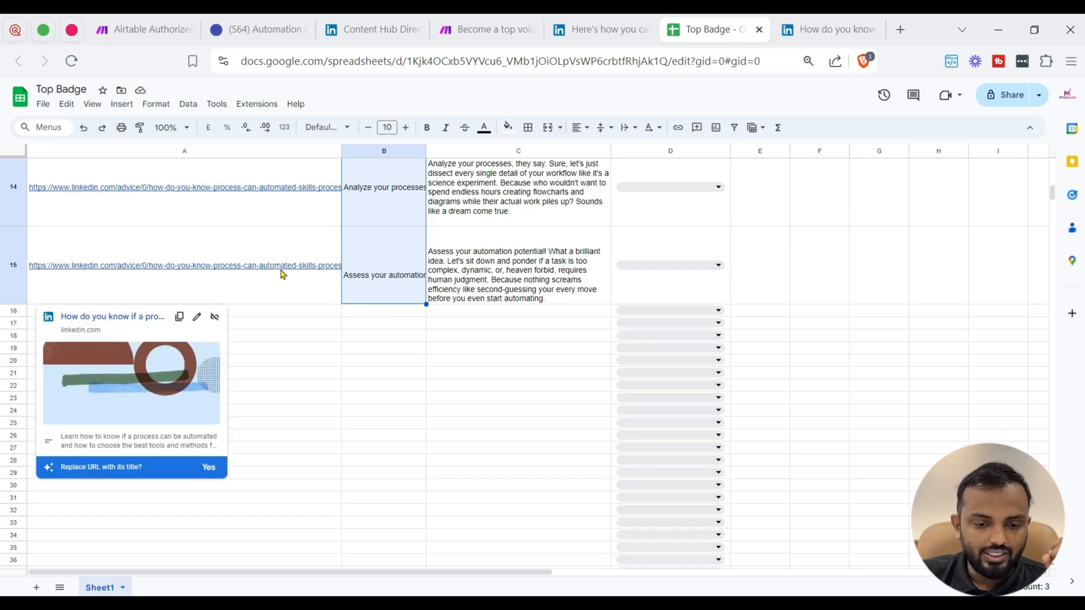
click(283, 274)
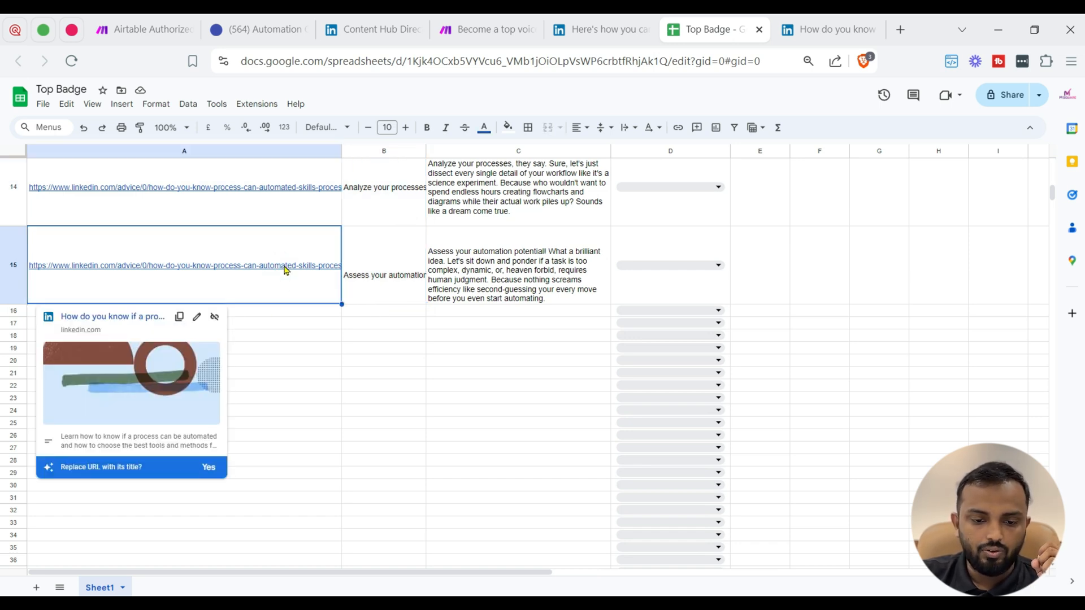
click(139, 419)
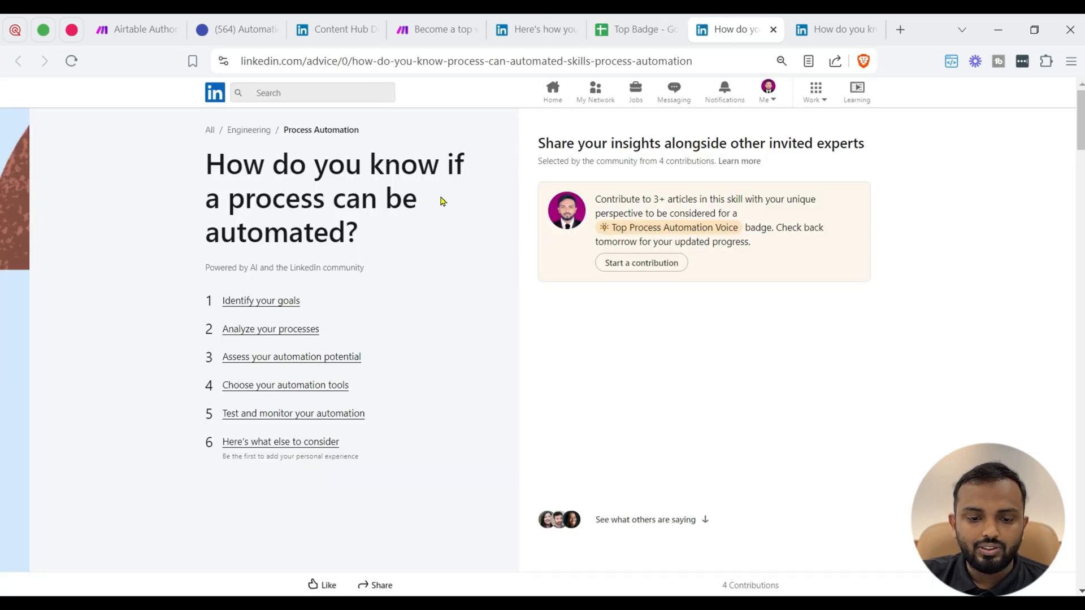
Step: Return to the Top Badge spreadsheet, open the LinkedIn article linked in A16 and highlight its "Top Process Automation Voice" badge text
click(647, 32)
click(273, 347)
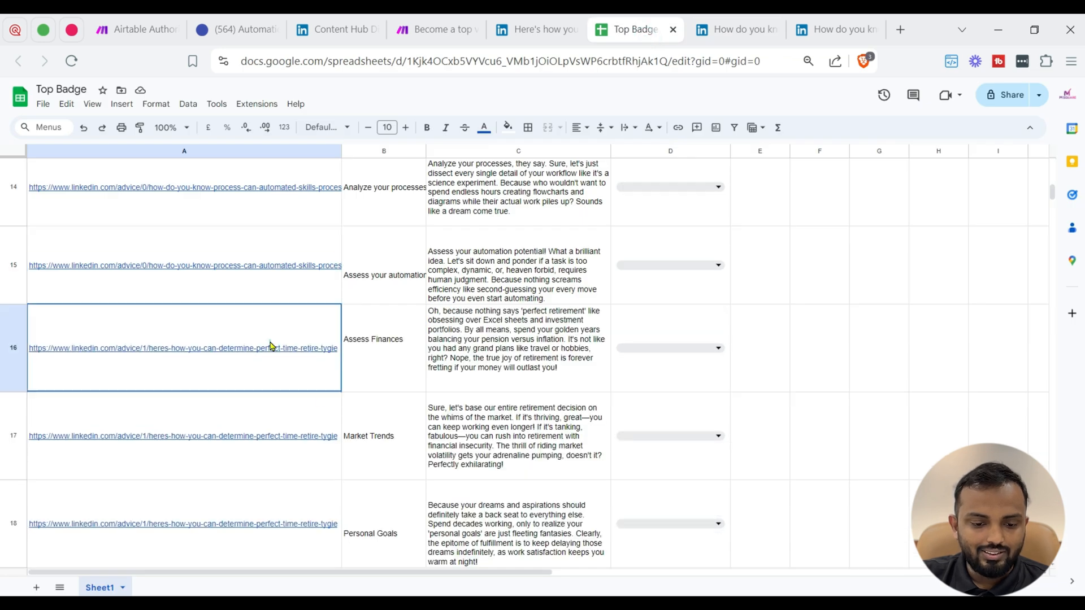
click(105, 405)
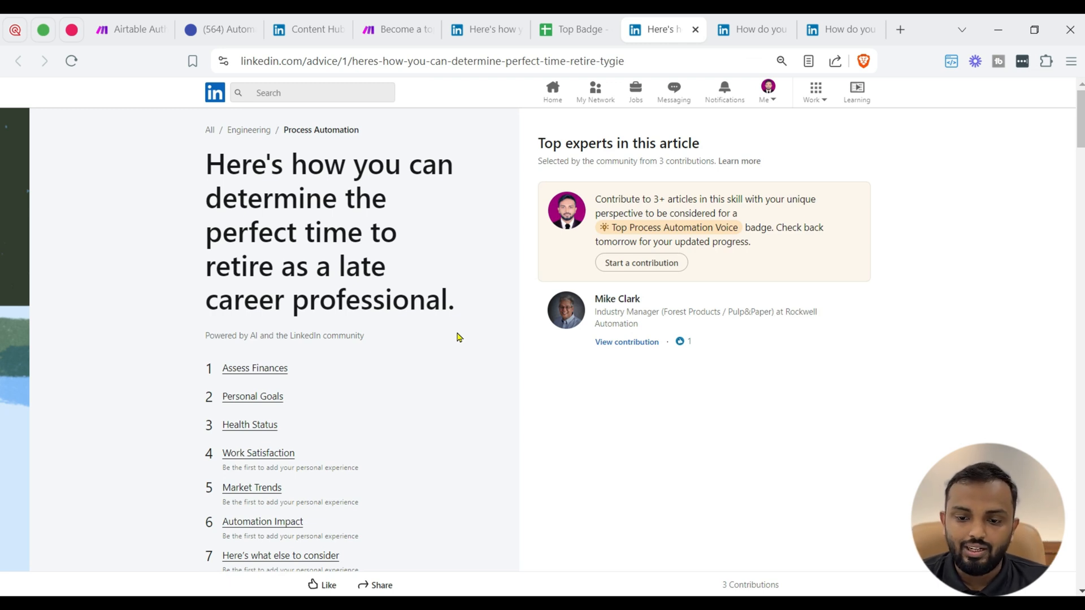
drag(615, 227, 734, 229)
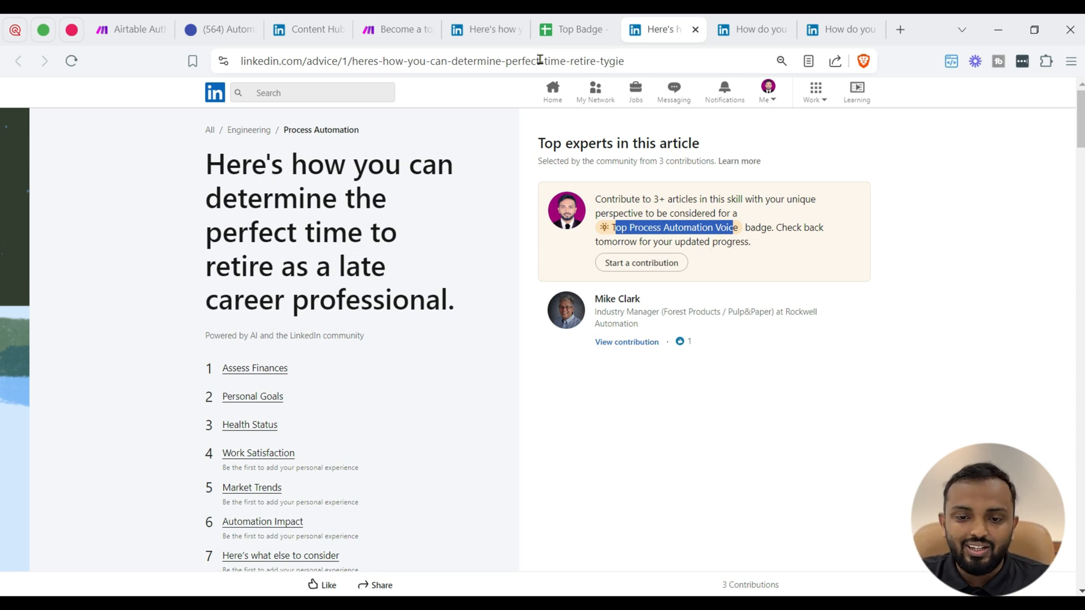
Step: Return to the Make scenario and open the settings of the Slack Create a Message module
click(572, 29)
click(399, 29)
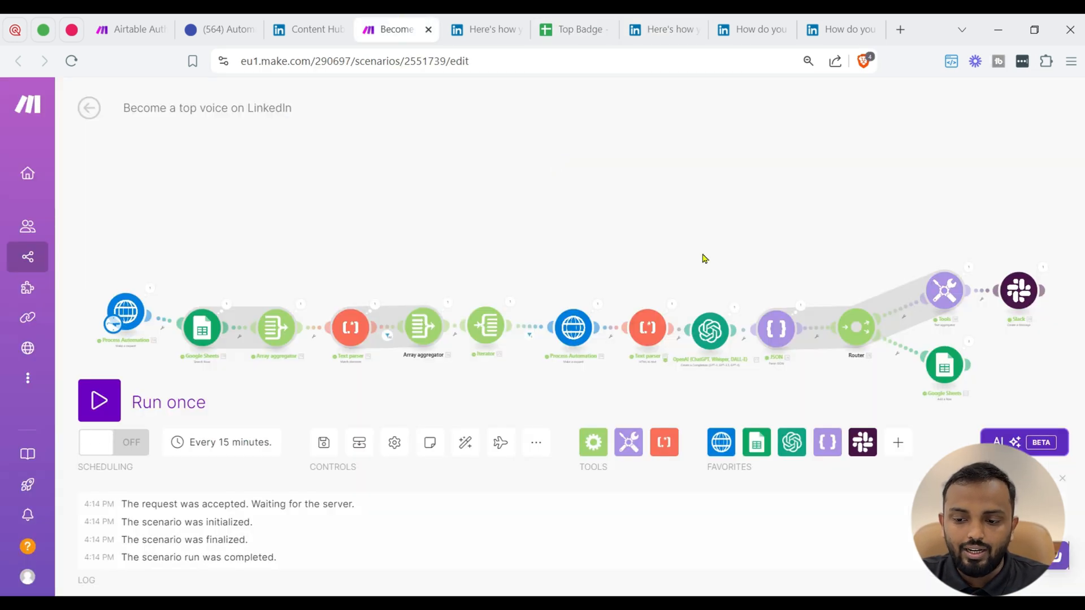
drag(910, 263, 678, 224)
scroll(808, 270, up, 5)
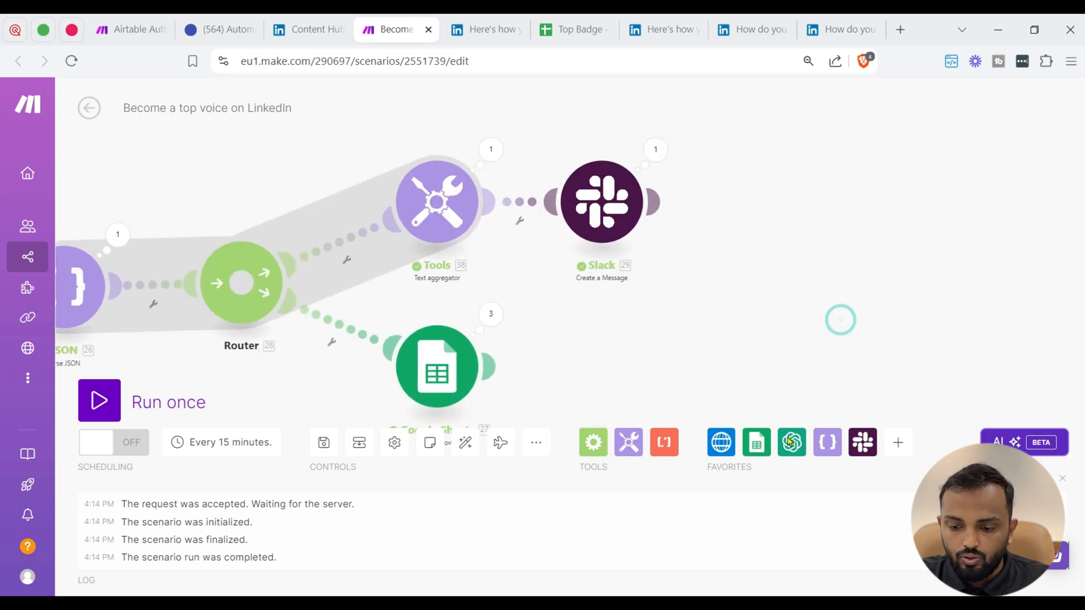
click(863, 442)
scroll(904, 316, down, 6)
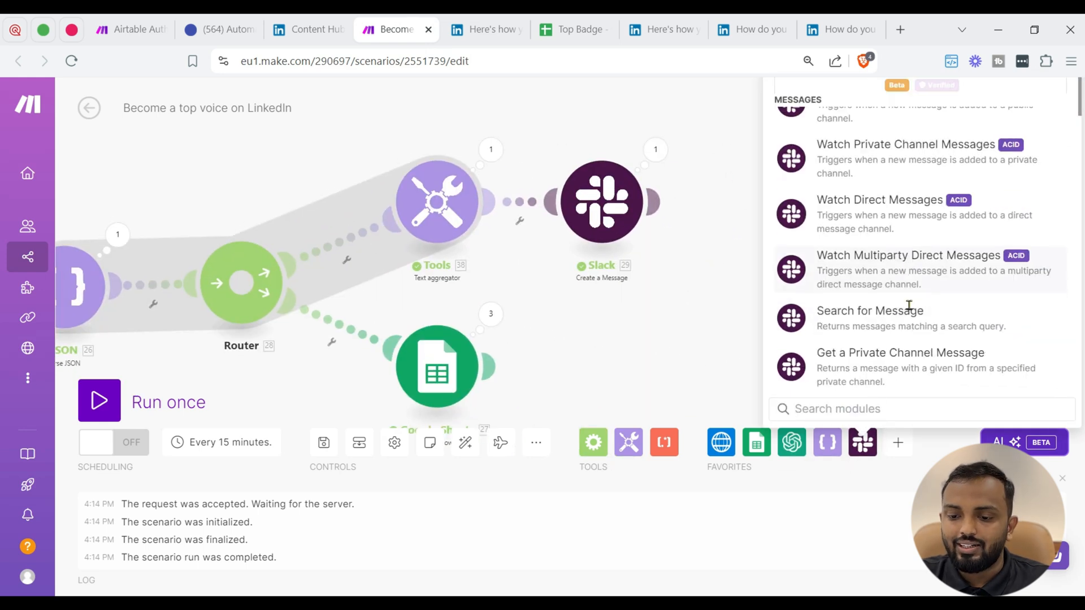
click(870, 308)
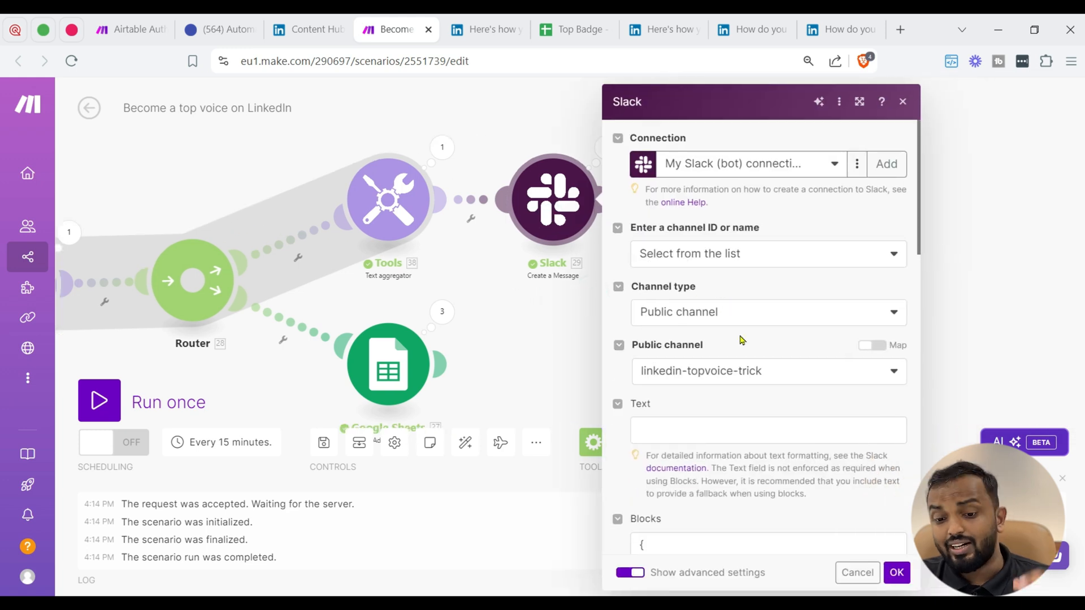
Step: Review the Slack module's channel, Text and Blocks settings, and close the module without changes
scroll(742, 339, down, 5)
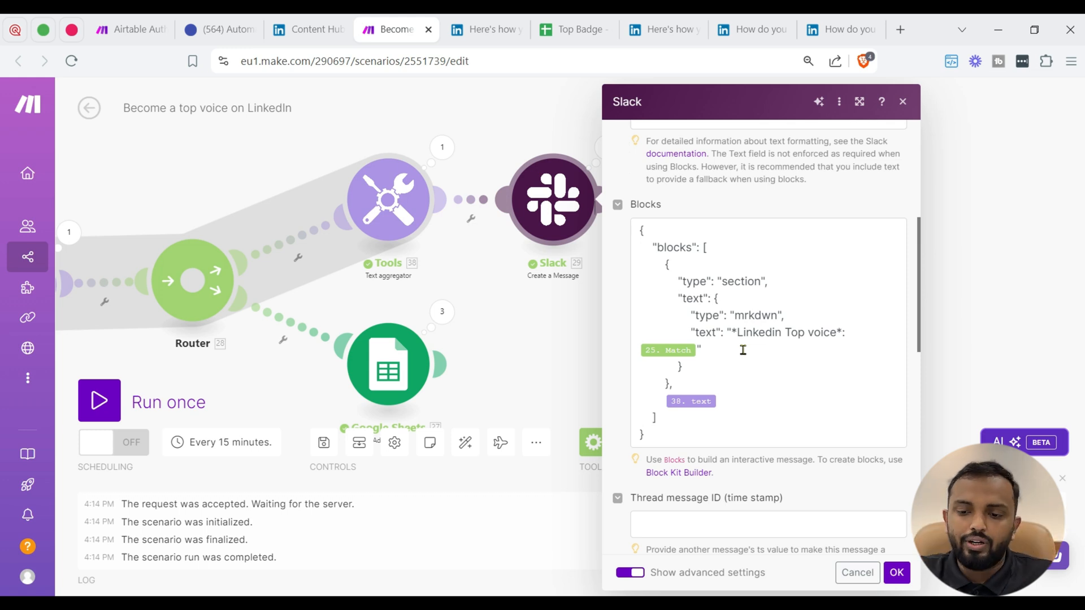
scroll(745, 359, up, 5)
click(658, 431)
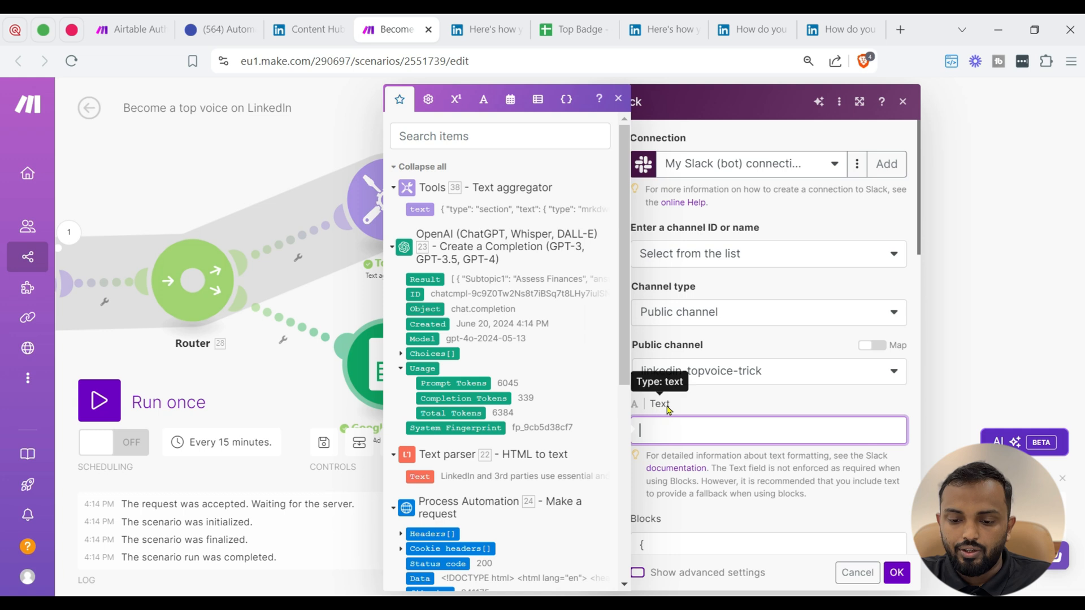
click(713, 406)
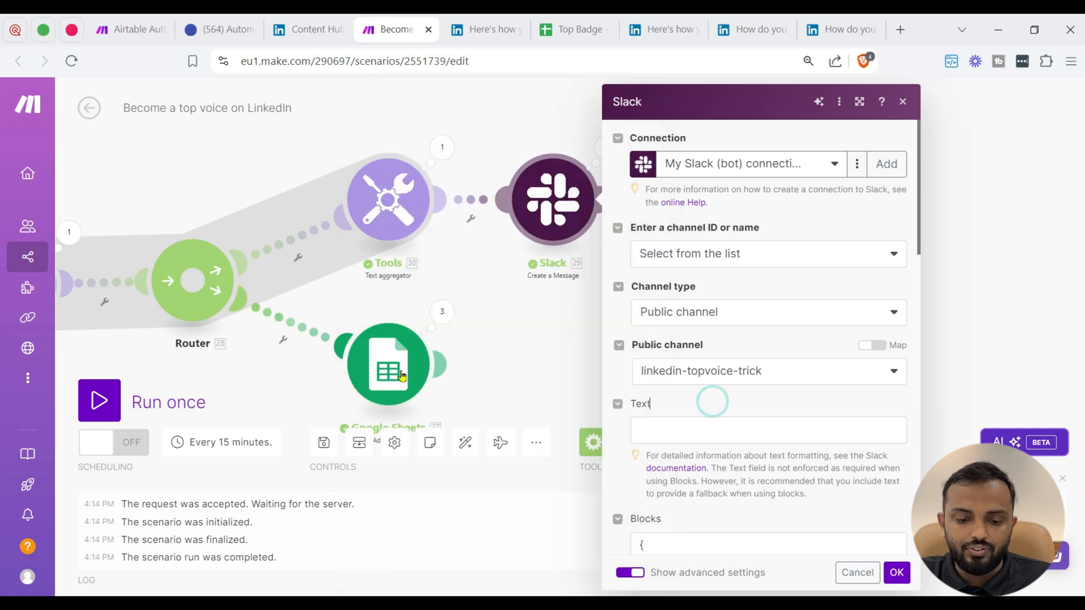
click(657, 430)
click(278, 375)
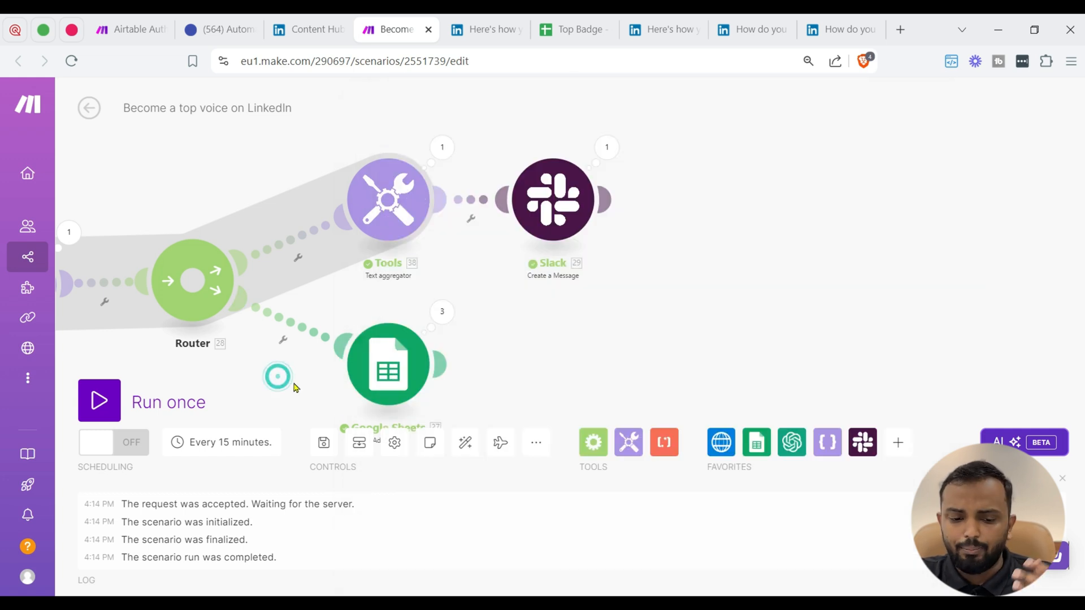
Step: Switch to Slack's linkedin-topvoice-trick channel and open the article link in the Integromat message about knowing whether a process can be automated
click(556, 364)
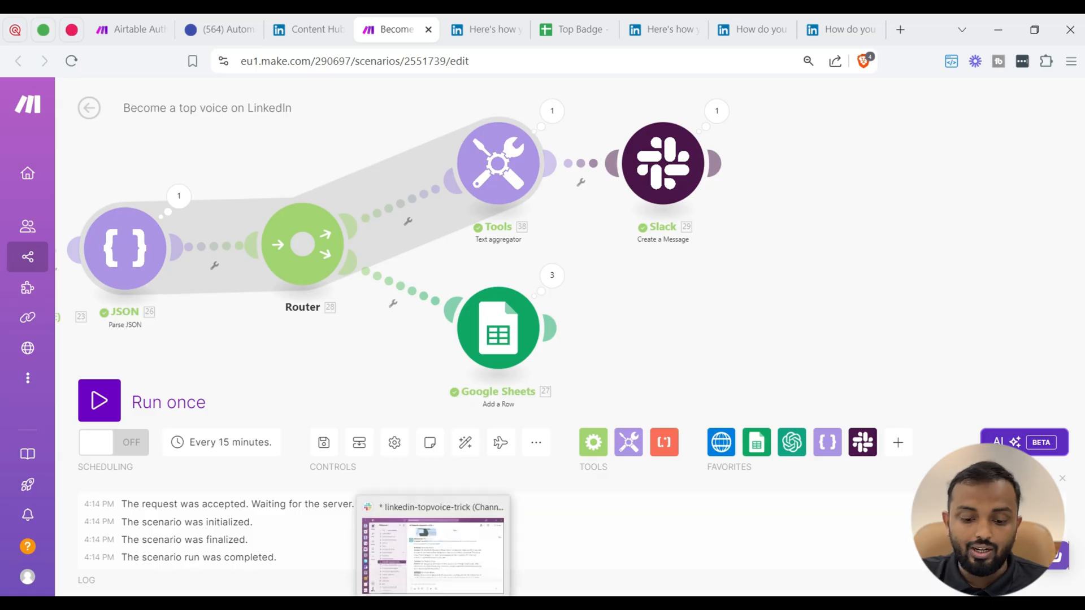
click(436, 602)
scroll(557, 430, down, 6)
scroll(557, 428, down, 10)
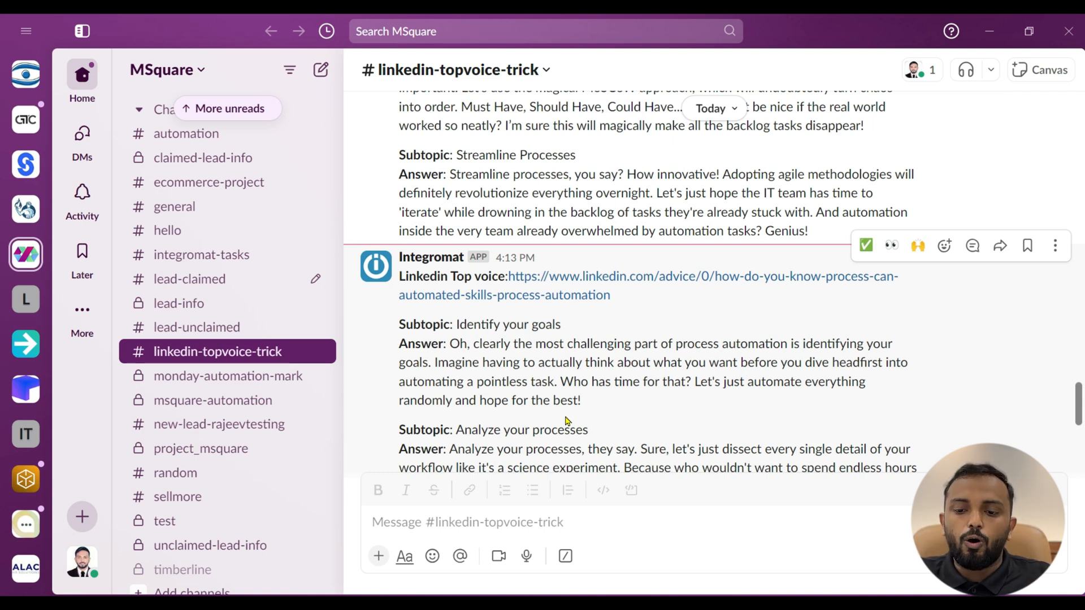
click(611, 279)
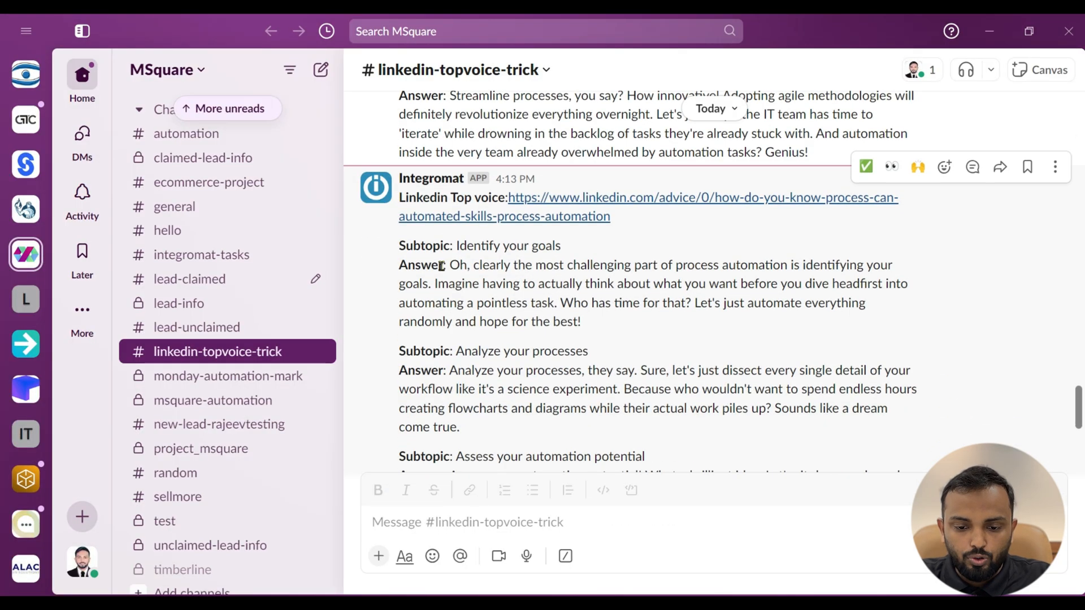
Step: Copy the answer for the "Assess your automation potential" subtopic, from "What a brilliant idea" through "automating."
scroll(491, 274, down, 2)
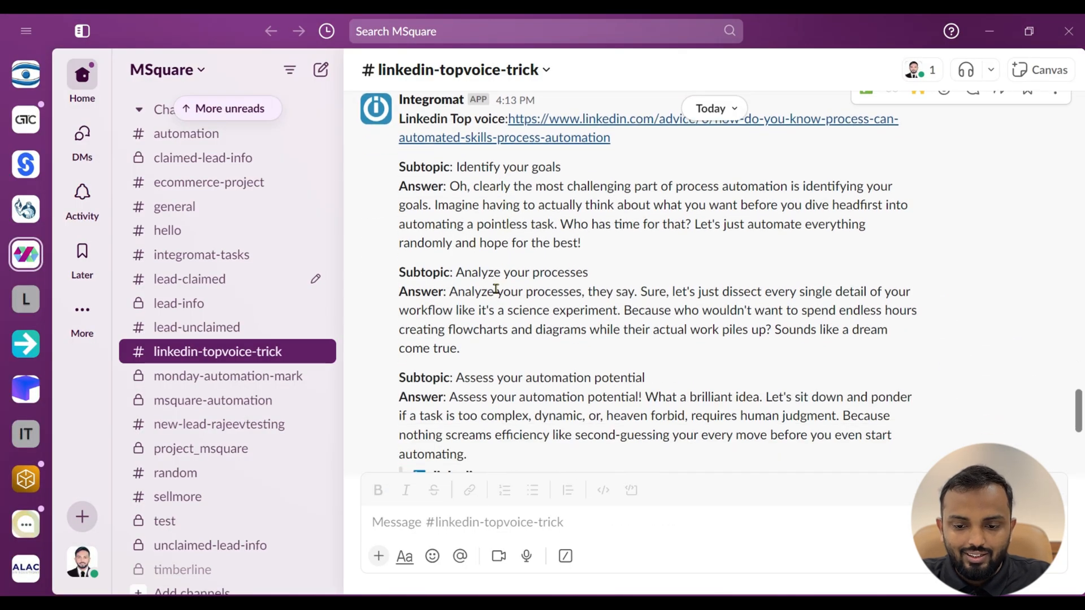
scroll(499, 291, down, 2)
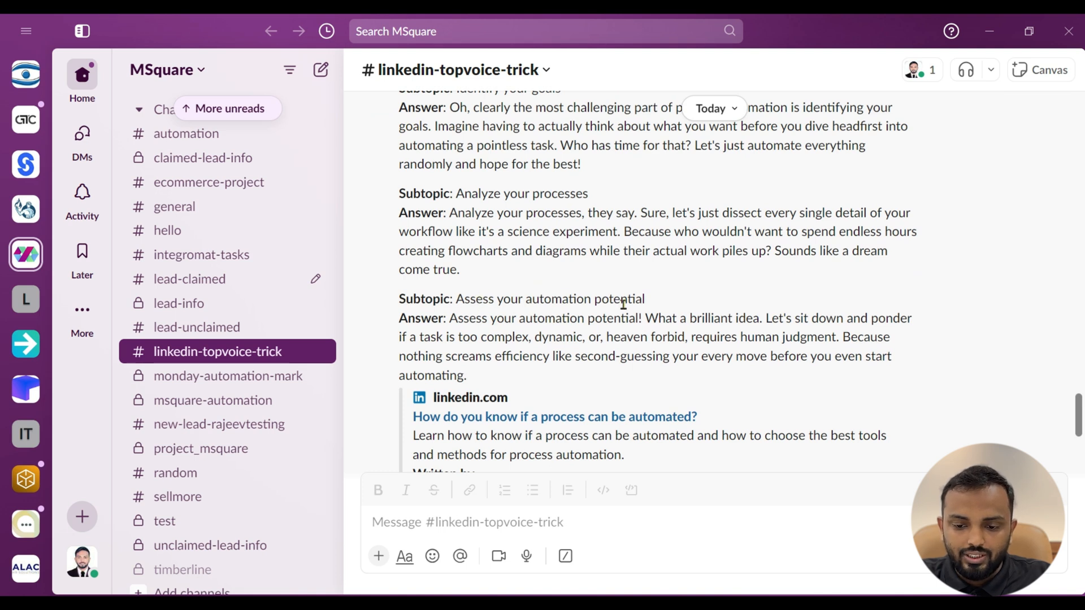
drag(645, 320, 664, 377)
key(ctrl+c)
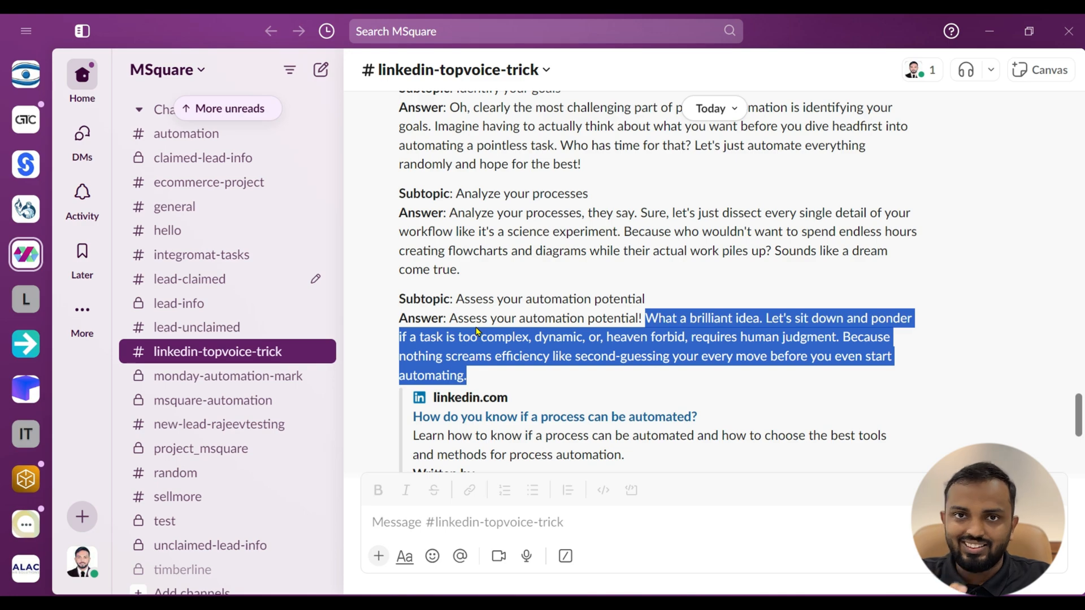
Step: Switch to the LinkedIn article, paste the copied answer as a contribution under section 3, "Assess your automation potential", and publish it
key(alt+Tab)
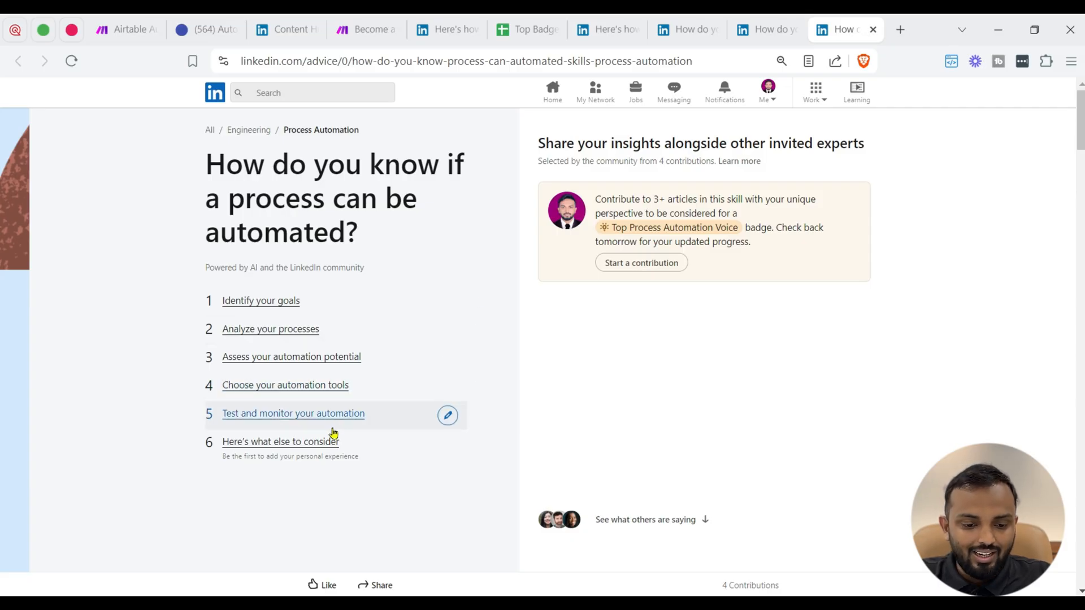
click(305, 359)
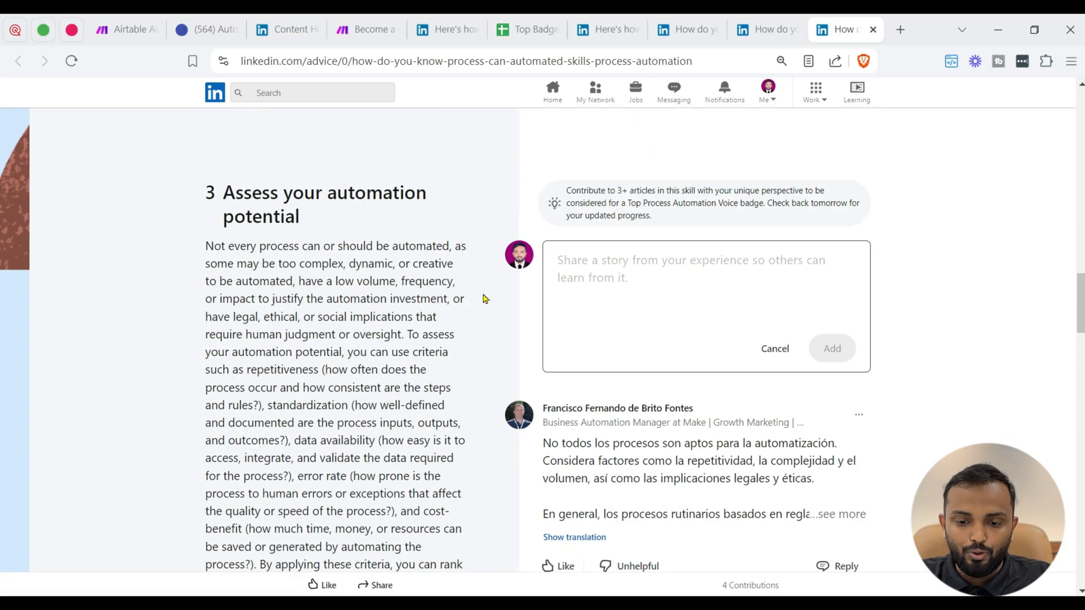
click(586, 269)
key(ctrl+v)
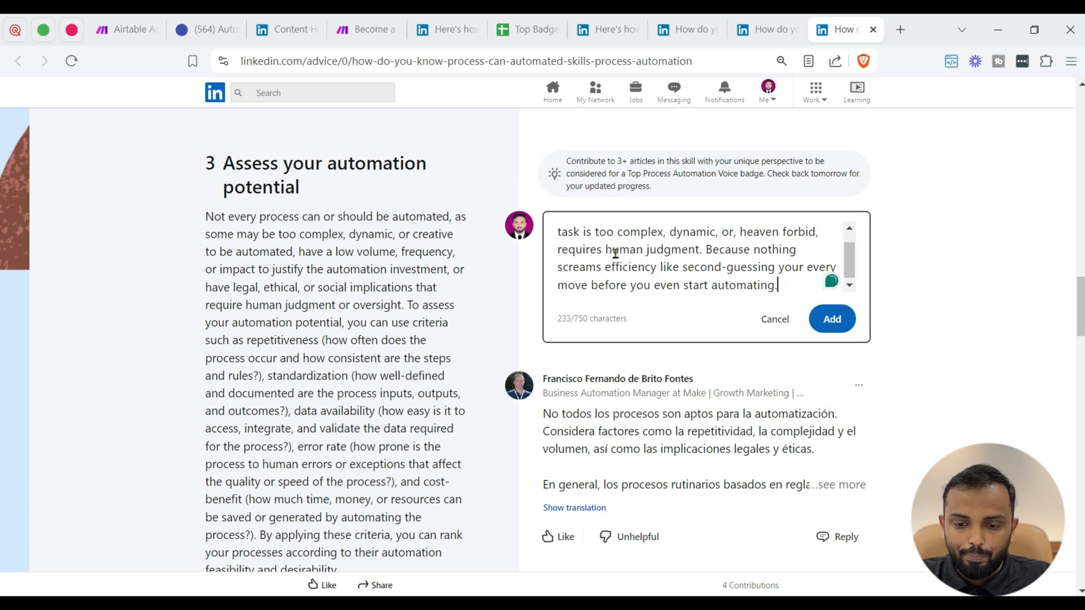
scroll(617, 271, up, 1)
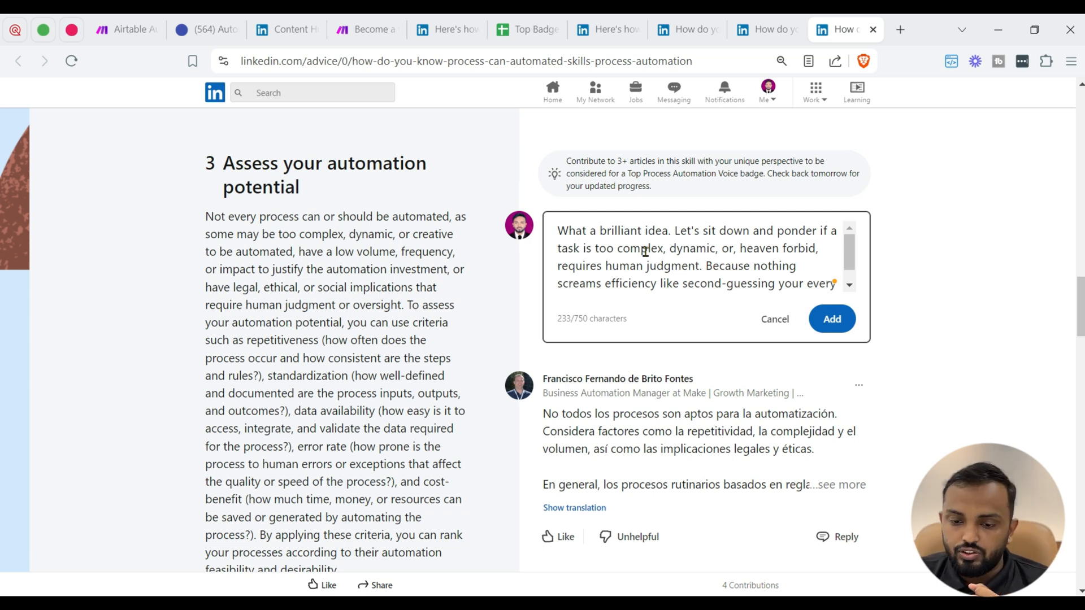
scroll(644, 251, down, 1)
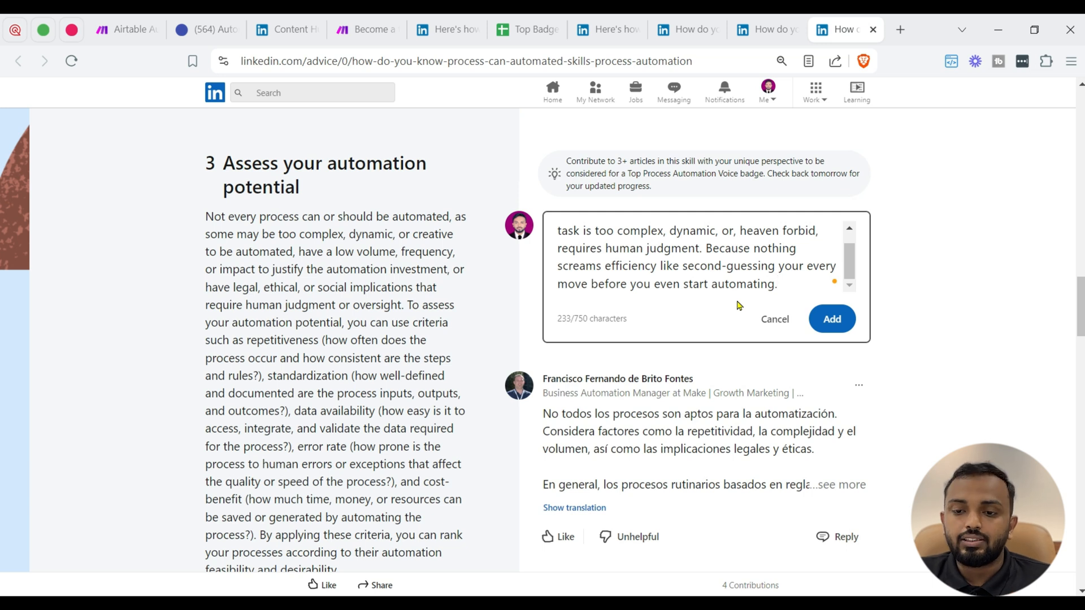
click(833, 322)
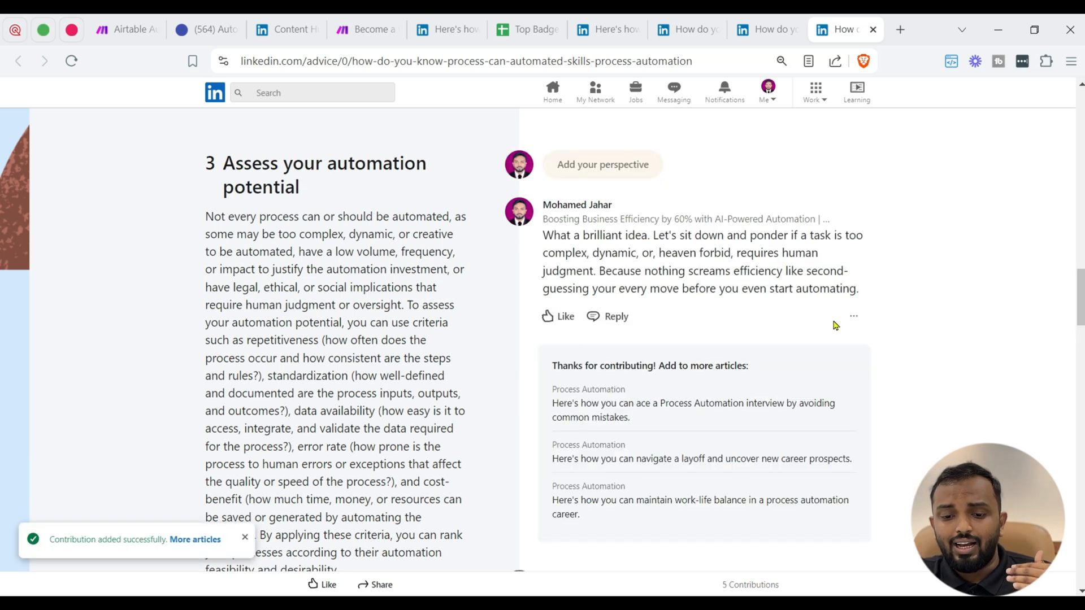